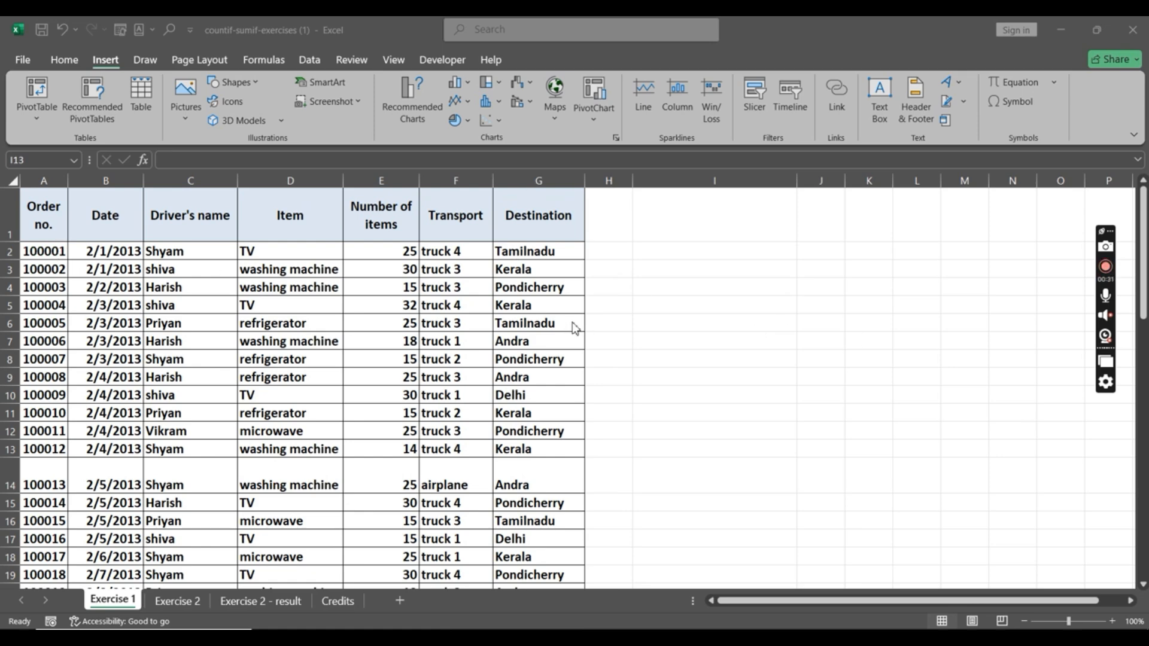
- Review the orders table and the countifs questions, locating the Tamilnadu entries in the Destination column
{"action": "scroll", "coordinate": [452, 365], "scroll_direction": "down", "scroll_amount": 4}
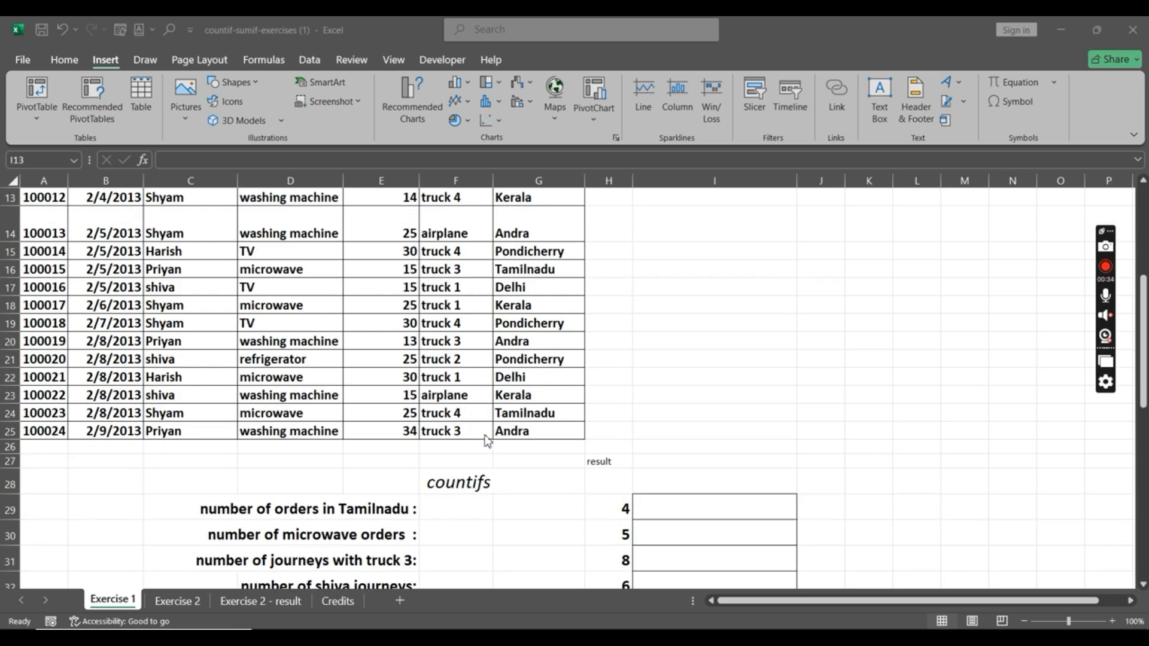
{"action": "scroll", "coordinate": [495, 467], "scroll_direction": "down", "scroll_amount": 1}
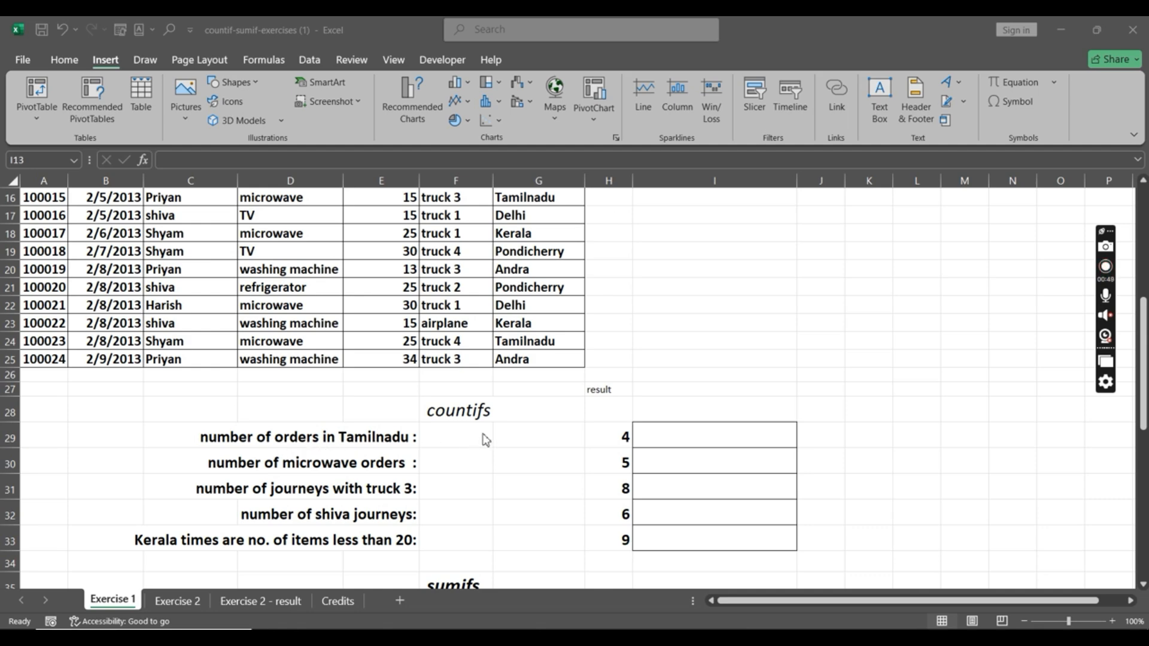
{"action": "scroll", "coordinate": [491, 440], "scroll_direction": "up", "scroll_amount": 2}
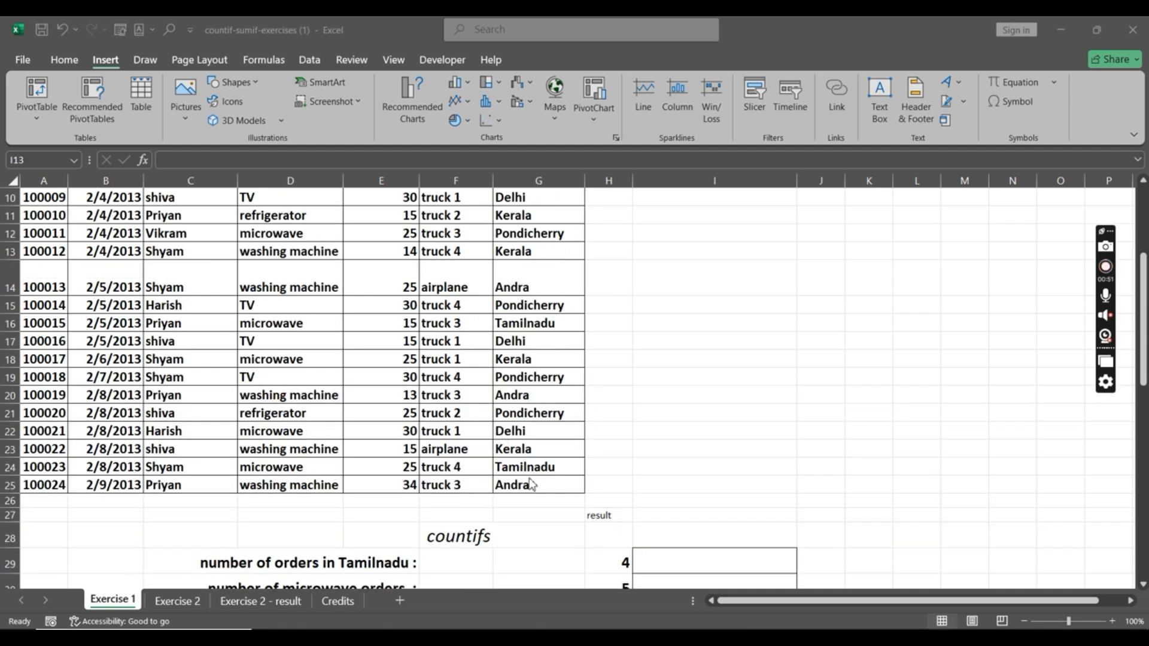
{"action": "scroll", "coordinate": [529, 482], "scroll_direction": "up", "scroll_amount": 3}
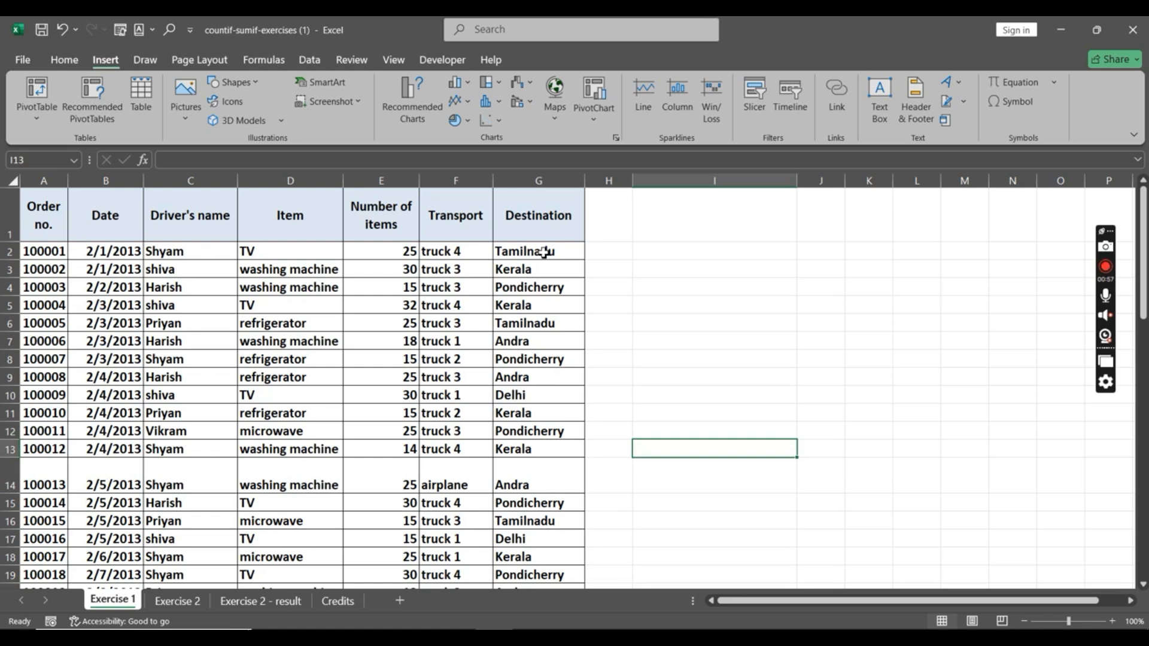
{"action": "left_click", "coordinate": [546, 330]}
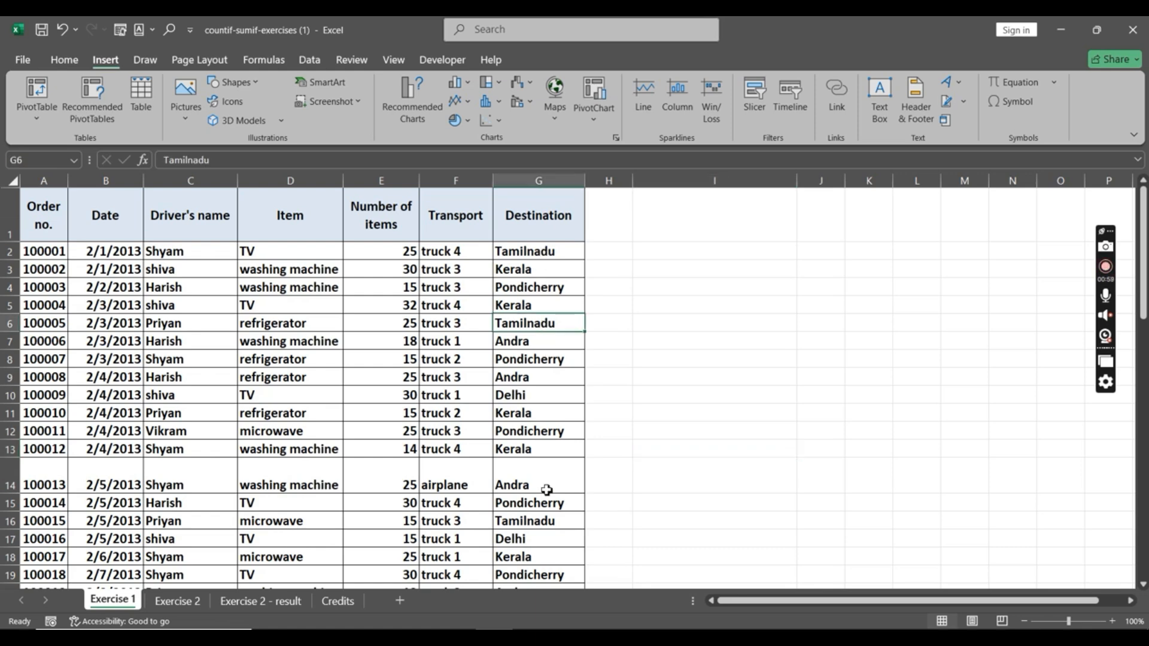
{"action": "left_click", "coordinate": [539, 519]}
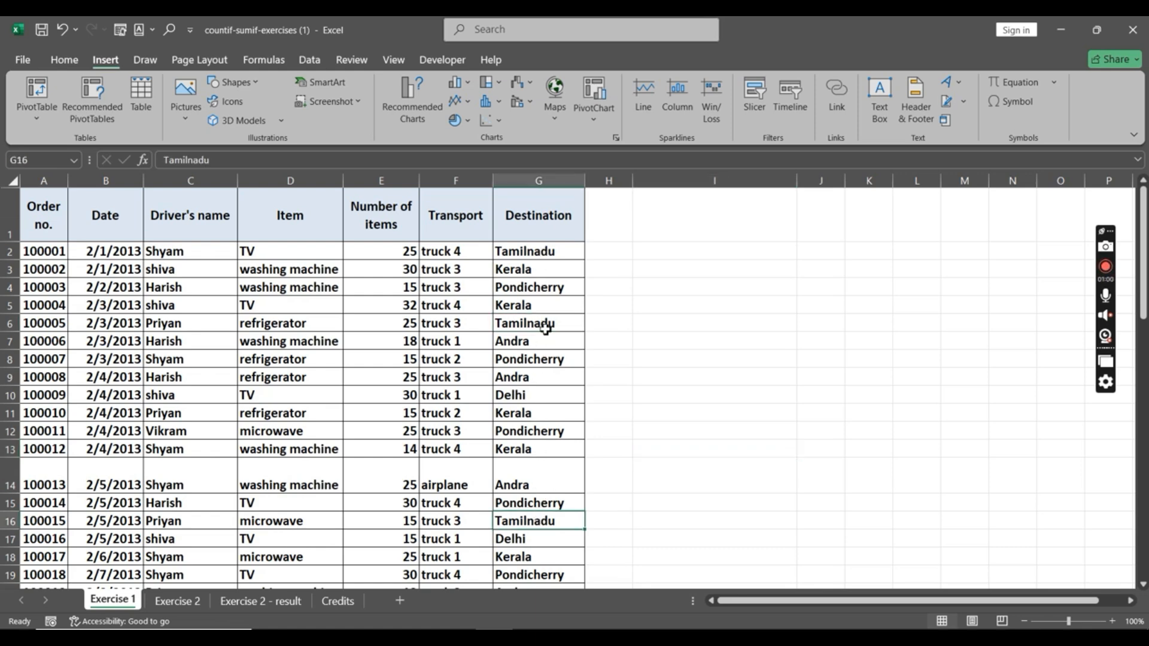
{"action": "scroll", "coordinate": [539, 461], "scroll_direction": "down", "scroll_amount": 2}
{"action": "left_click", "coordinate": [552, 522]}
{"action": "scroll", "coordinate": [553, 515], "scroll_direction": "up", "scroll_amount": 2}
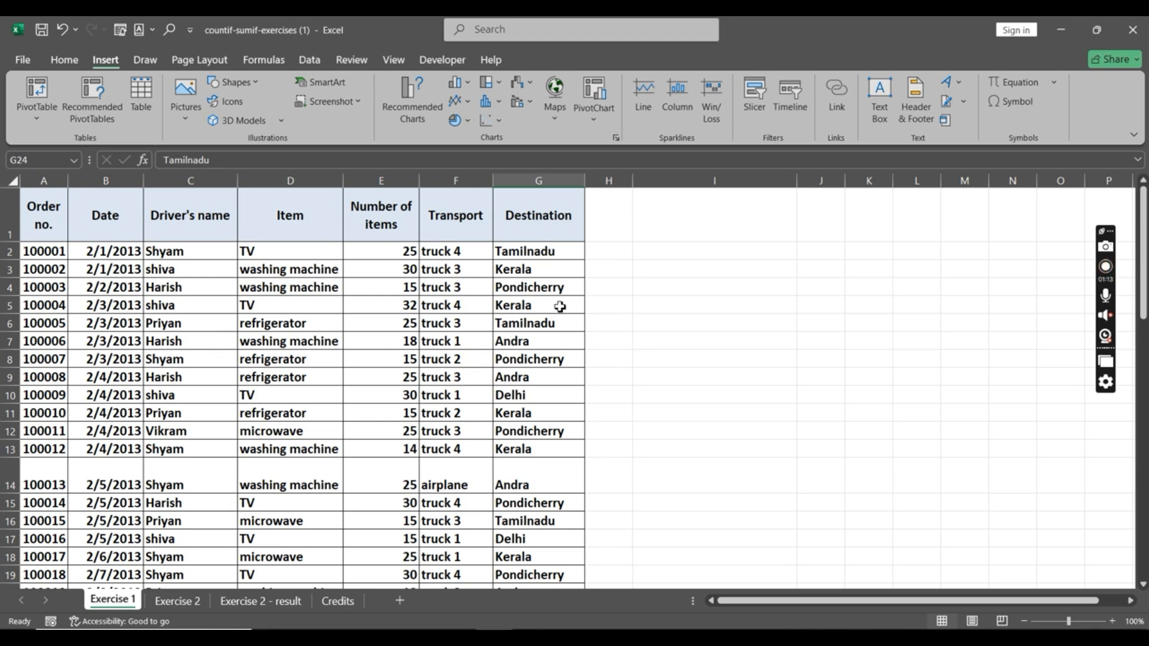
{"action": "scroll", "coordinate": [564, 503], "scroll_direction": "down", "scroll_amount": 2}
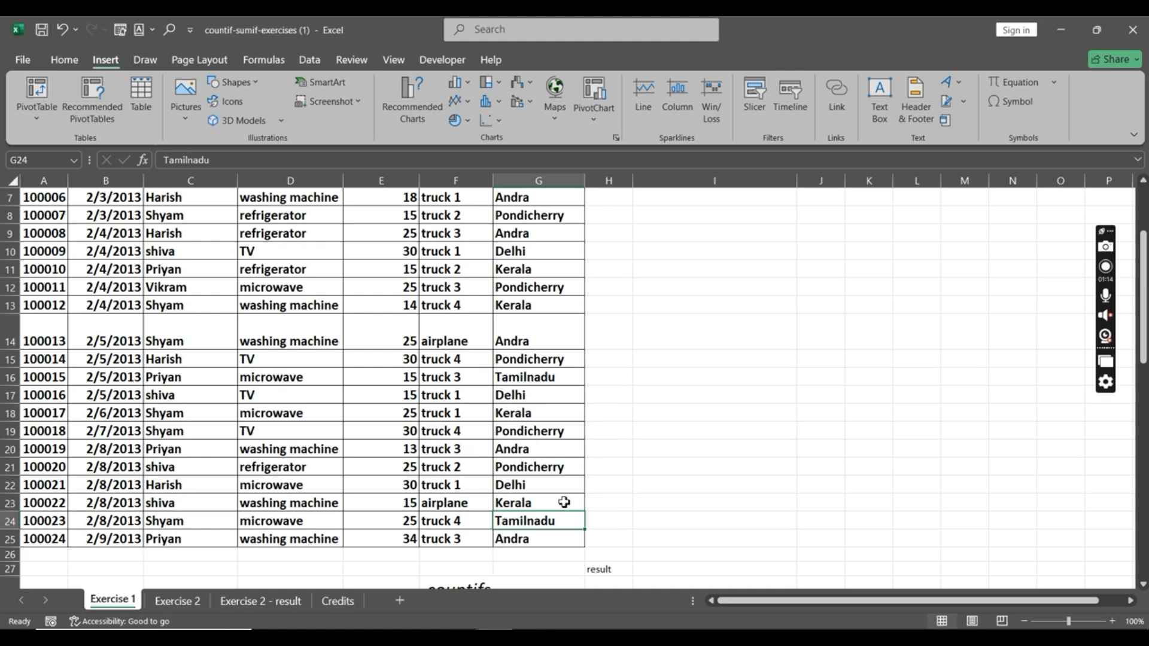
{"action": "scroll", "coordinate": [564, 503], "scroll_direction": "up", "scroll_amount": 2}
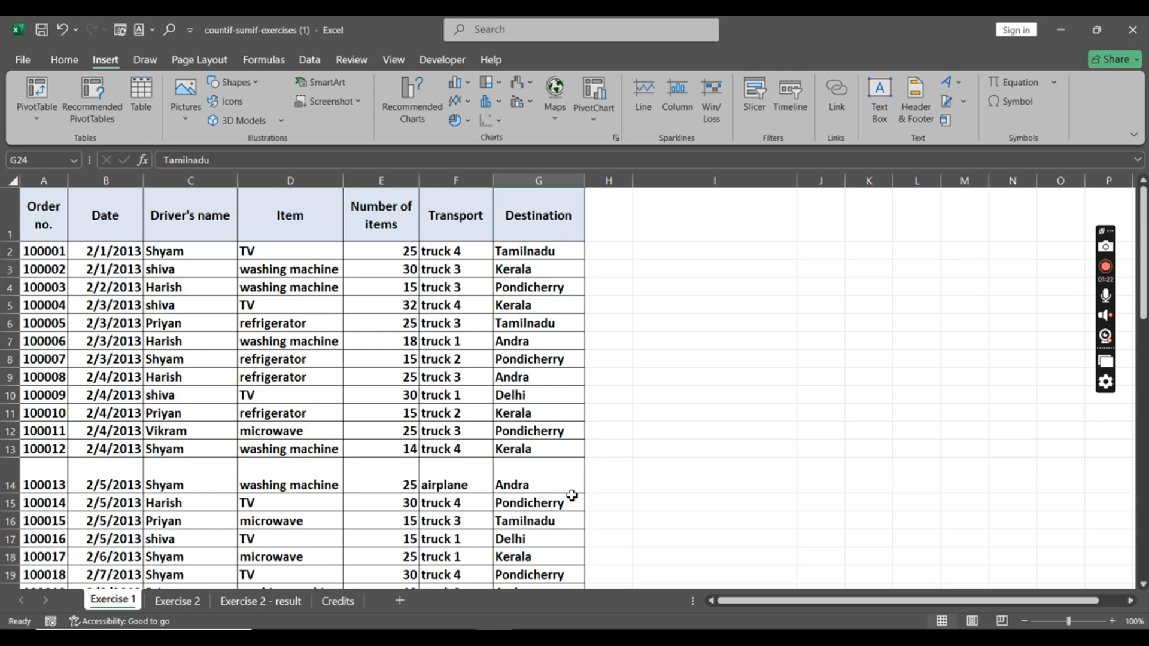
{"action": "scroll", "coordinate": [586, 489], "scroll_direction": "down", "scroll_amount": 3}
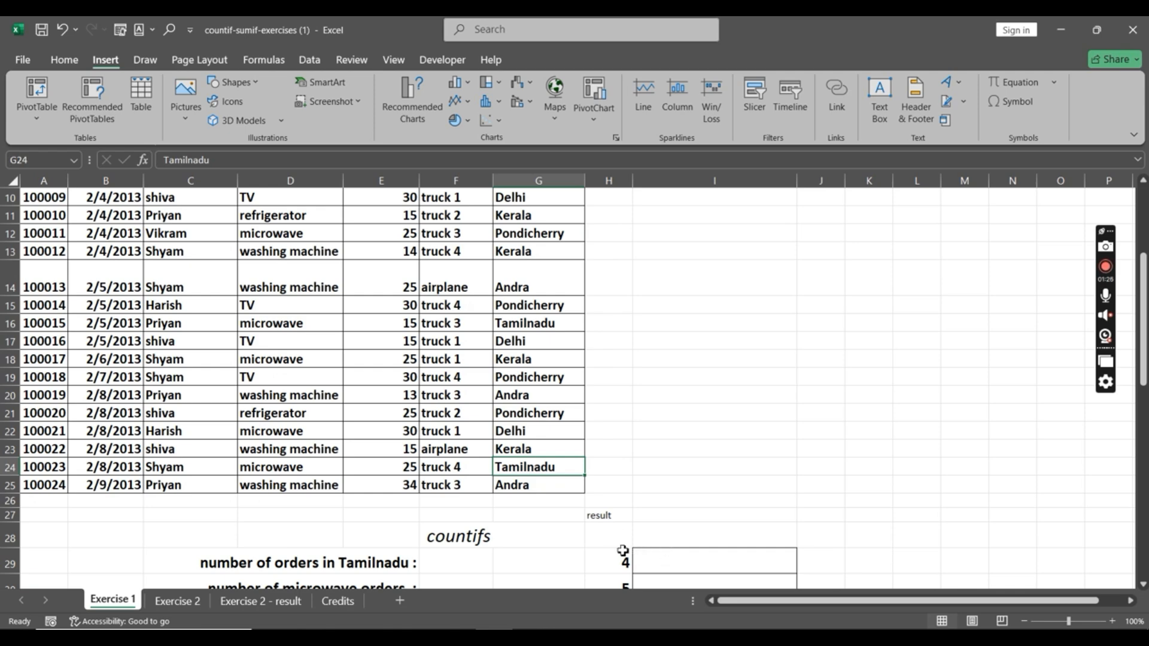
{"action": "scroll", "coordinate": [623, 549], "scroll_direction": "up", "scroll_amount": 1}
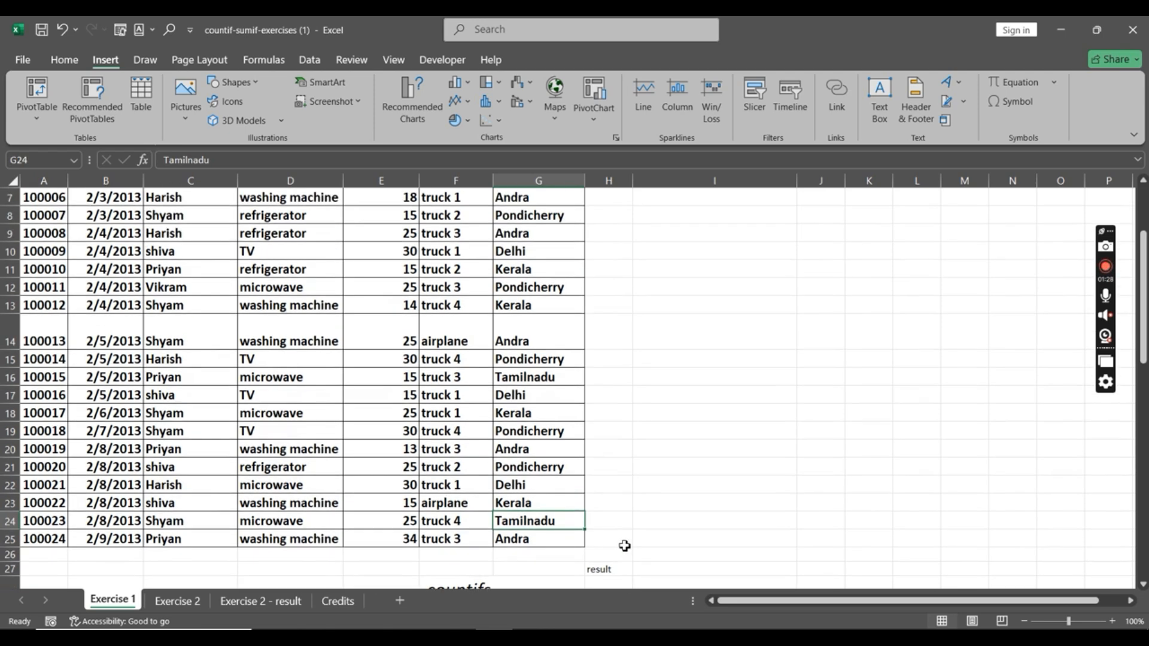
{"action": "scroll", "coordinate": [624, 545], "scroll_direction": "up", "scroll_amount": 2}
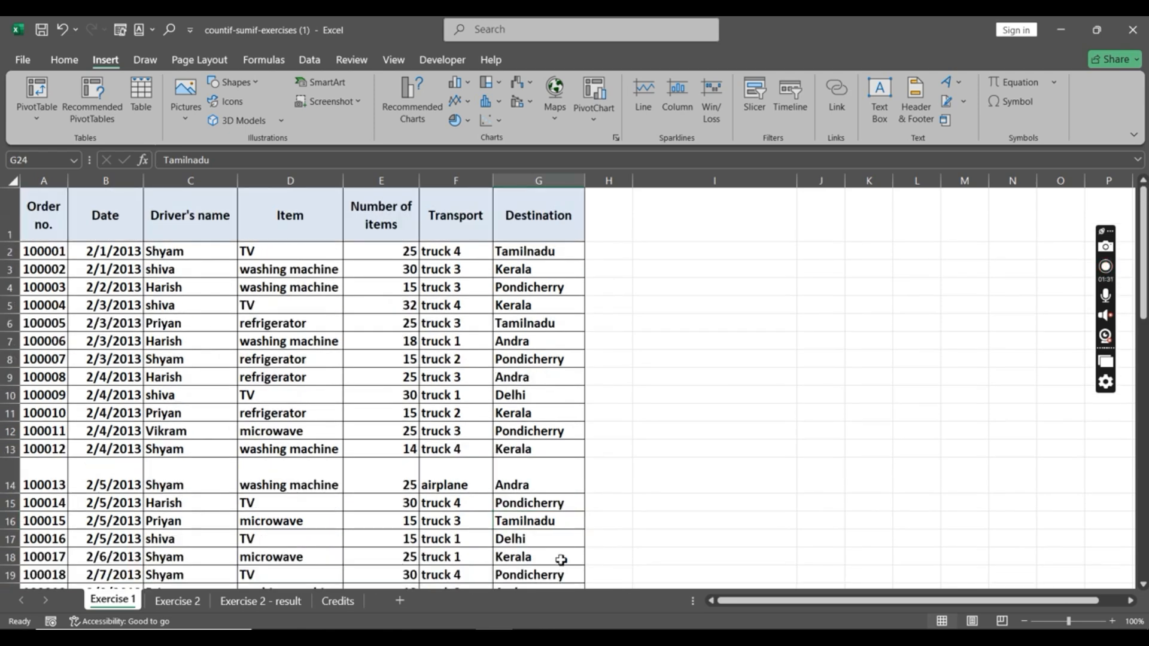
- Start a COUNTIFS formula in I29 for the number of orders in Tamilnadu, using destinations G2:G25 as the criteria range
{"action": "scroll", "coordinate": [598, 536], "scroll_direction": "down", "scroll_amount": 4}
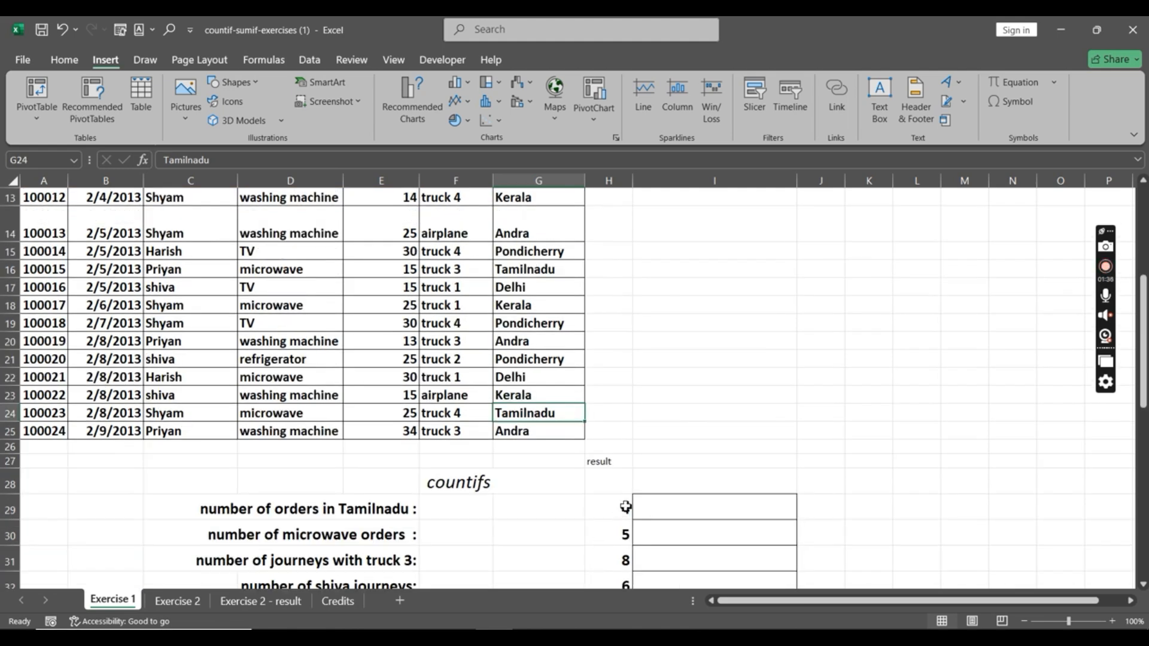
{"action": "left_click", "coordinate": [664, 510]}
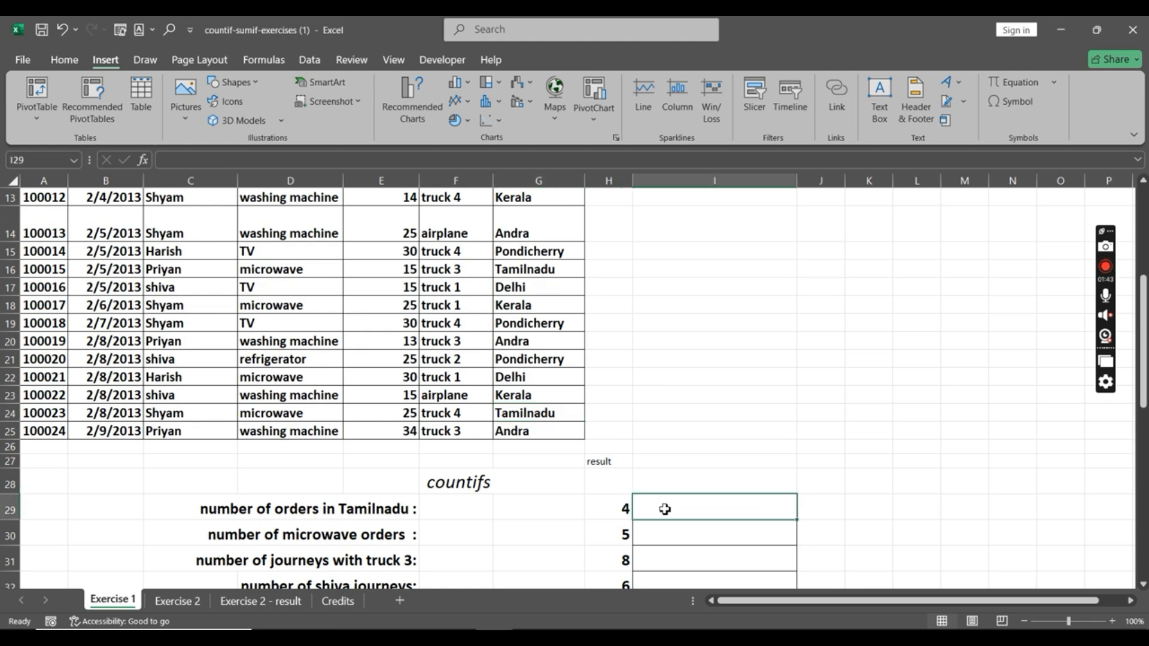
{"action": "type", "text": "="}
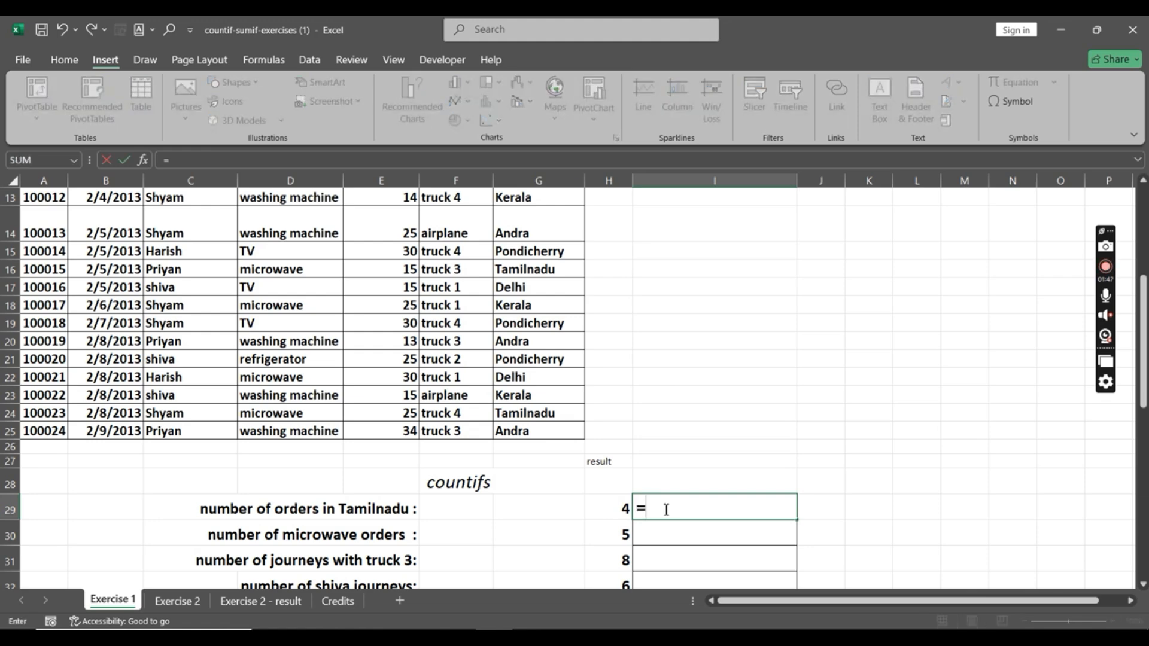
{"action": "type", "text": "count"}
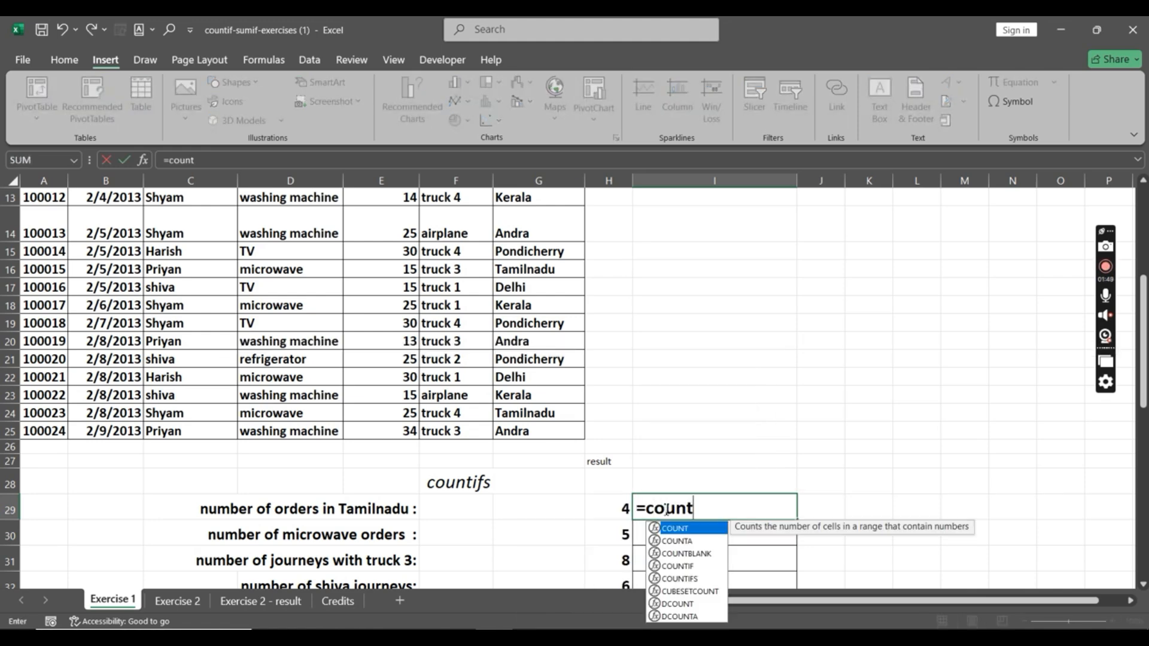
{"action": "type", "text": "ifs"}
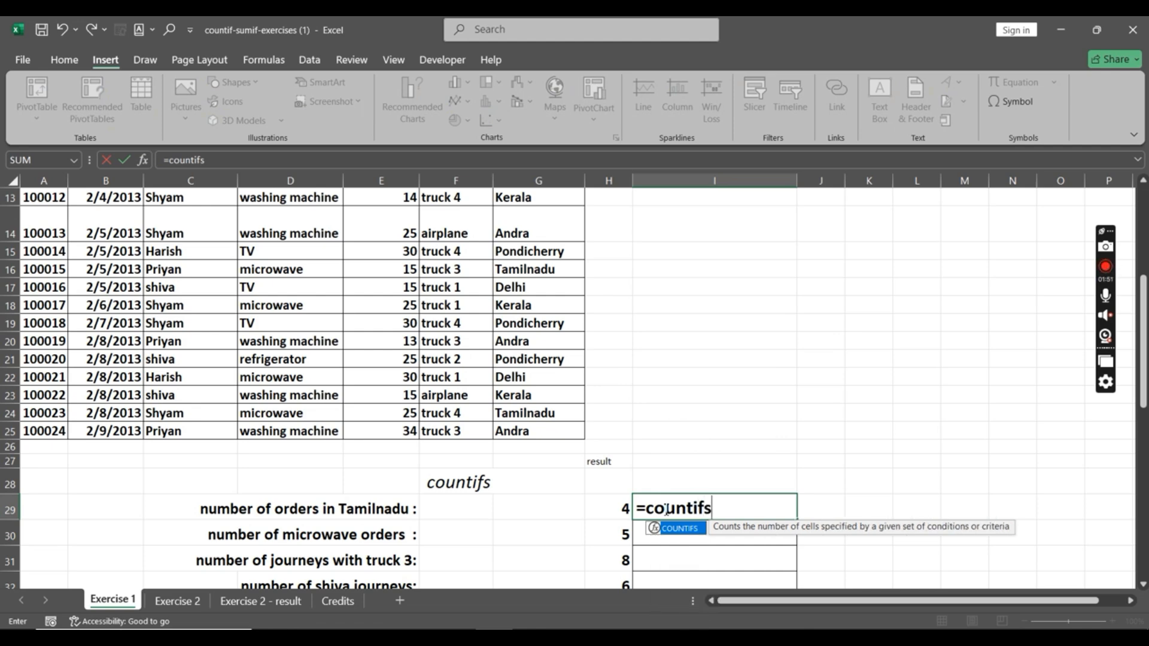
{"action": "type", "text": "("}
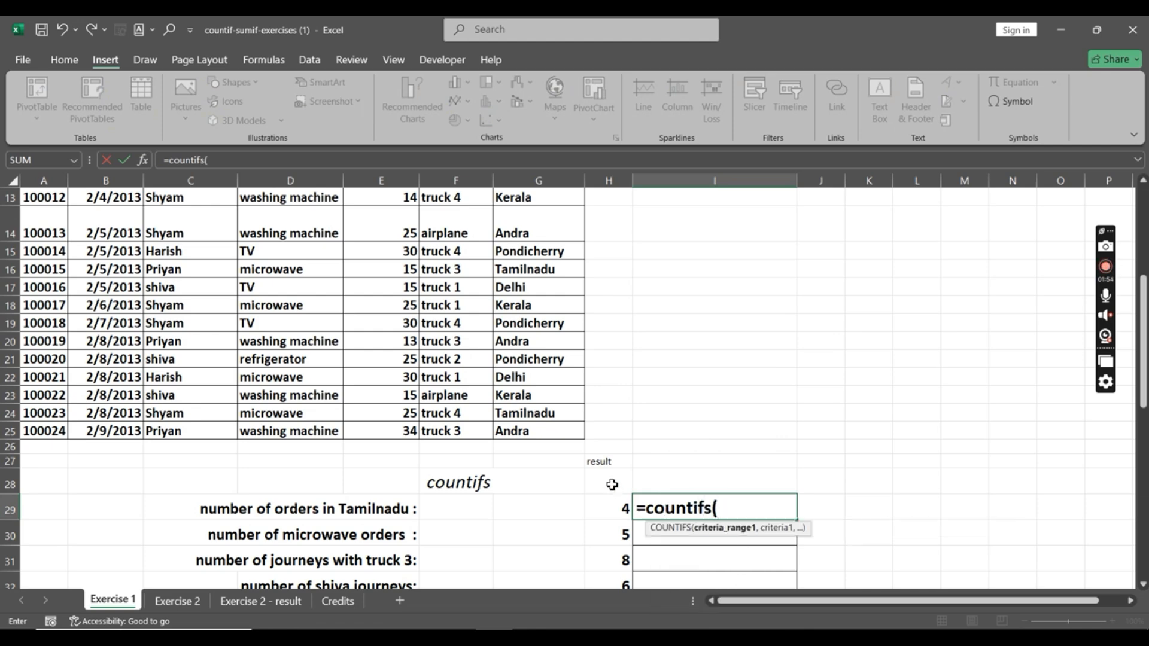
{"action": "scroll", "coordinate": [599, 479], "scroll_direction": "up", "scroll_amount": 4}
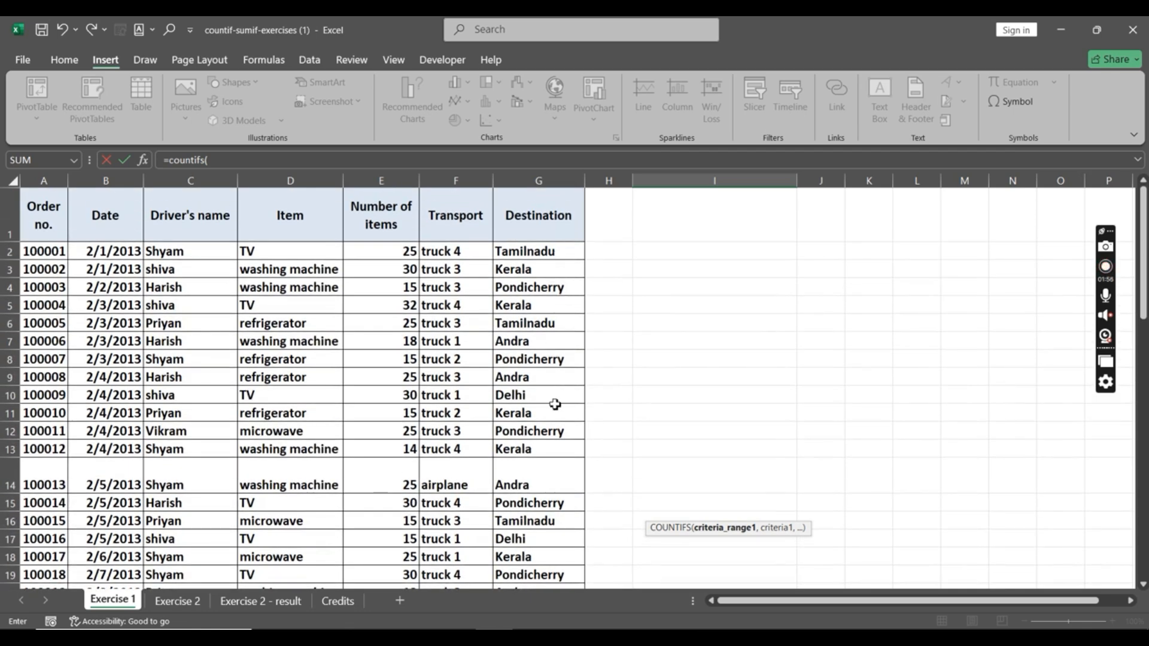
{"action": "scroll", "coordinate": [571, 389], "scroll_direction": "down", "scroll_amount": 2}
{"action": "scroll", "coordinate": [576, 400], "scroll_direction": "up", "scroll_amount": 2}
{"action": "left_click_drag", "start_coordinate": [544, 251], "coordinate": [538, 519]}
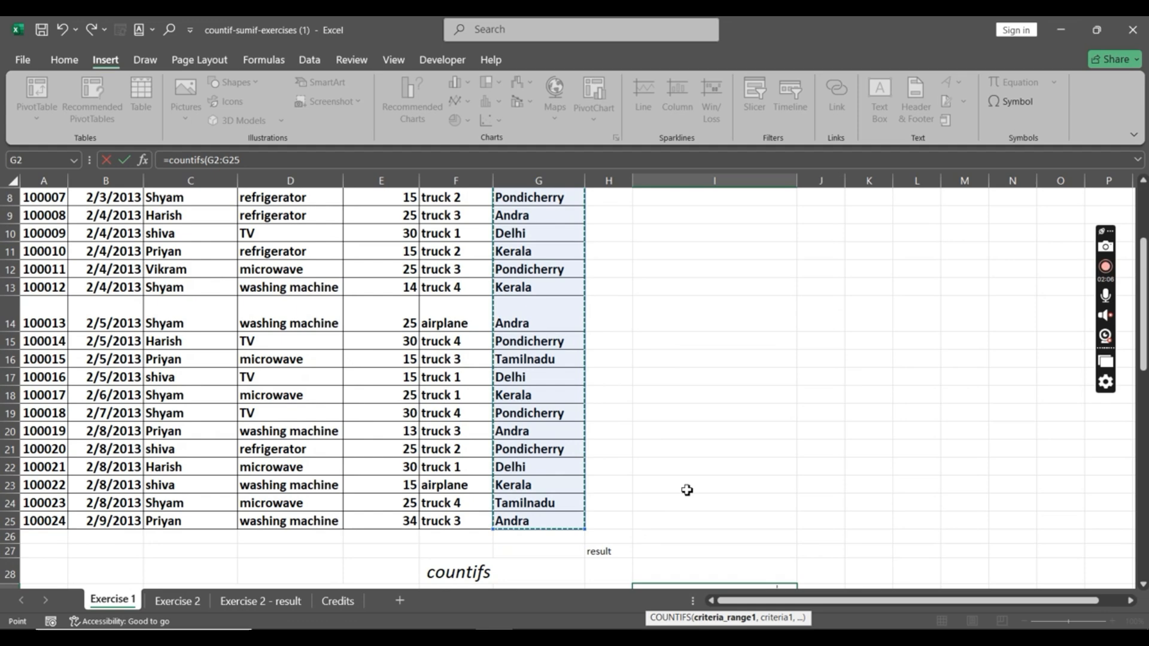
- Add "Tamilnadu" as the criterion of the COUNTIFS formula in I29 and complete the formula
{"action": "type", "text": ","}
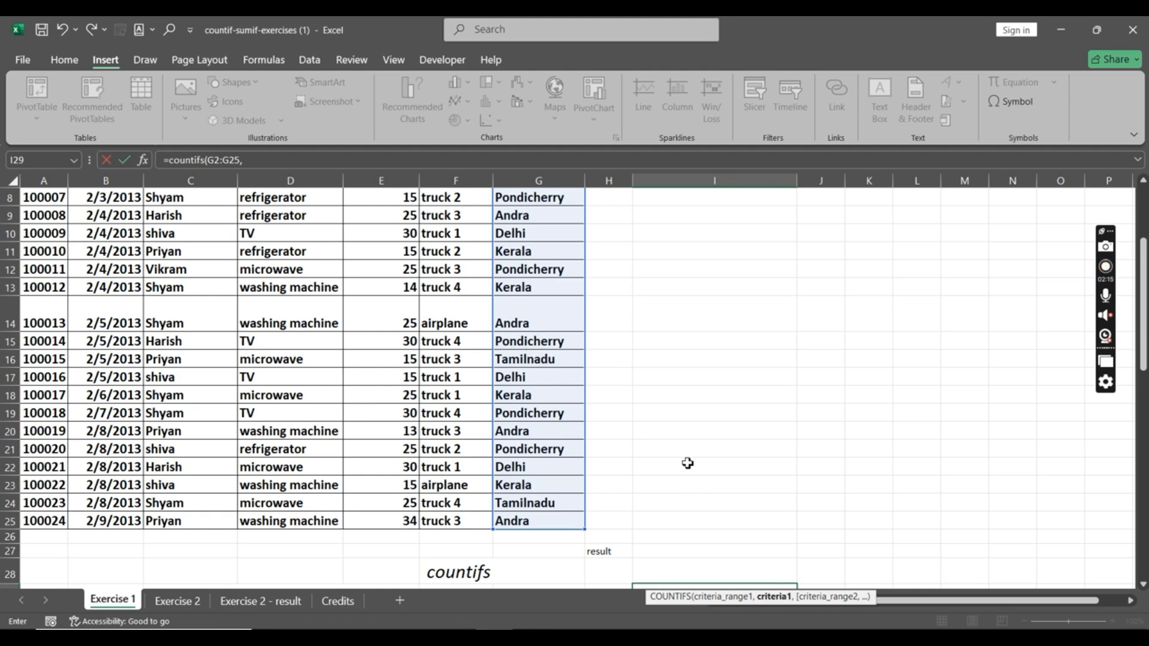
{"action": "scroll", "coordinate": [688, 467], "scroll_direction": "down", "scroll_amount": 1}
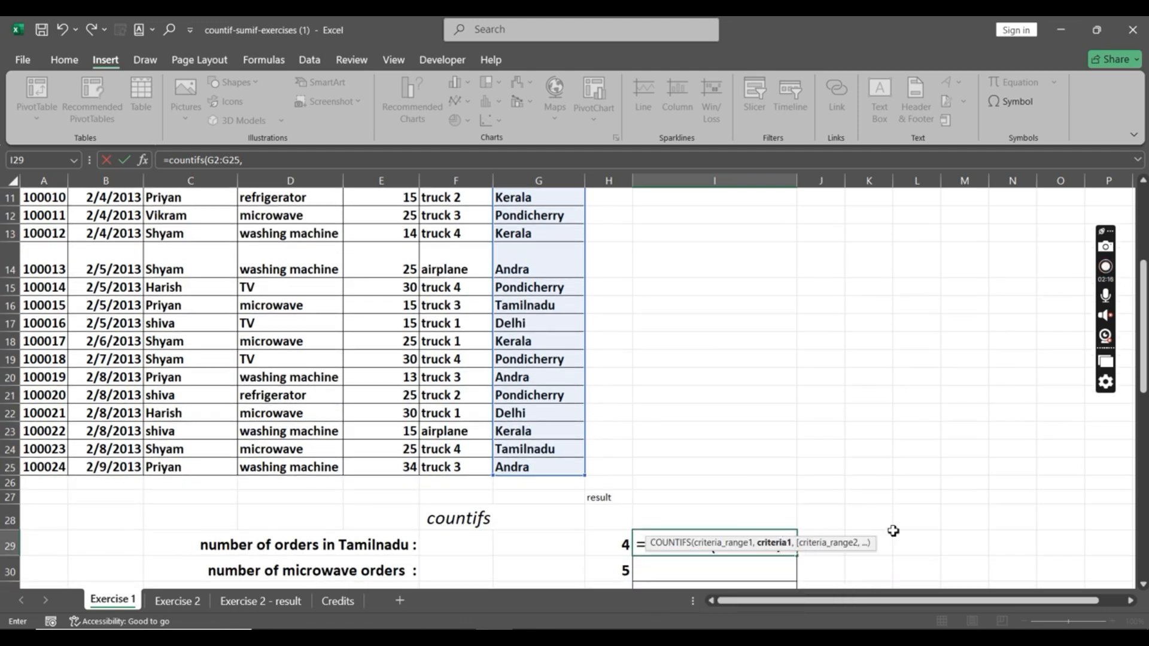
{"action": "type", "text": "\"Ta"}
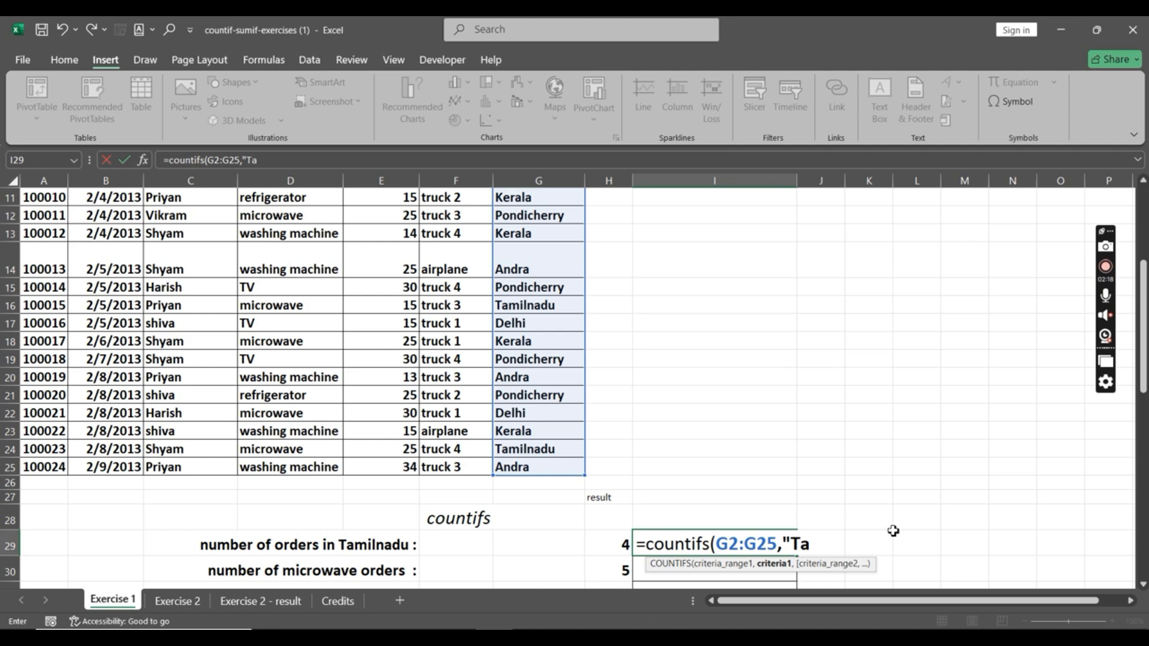
{"action": "type", "text": "milnadu\")"}
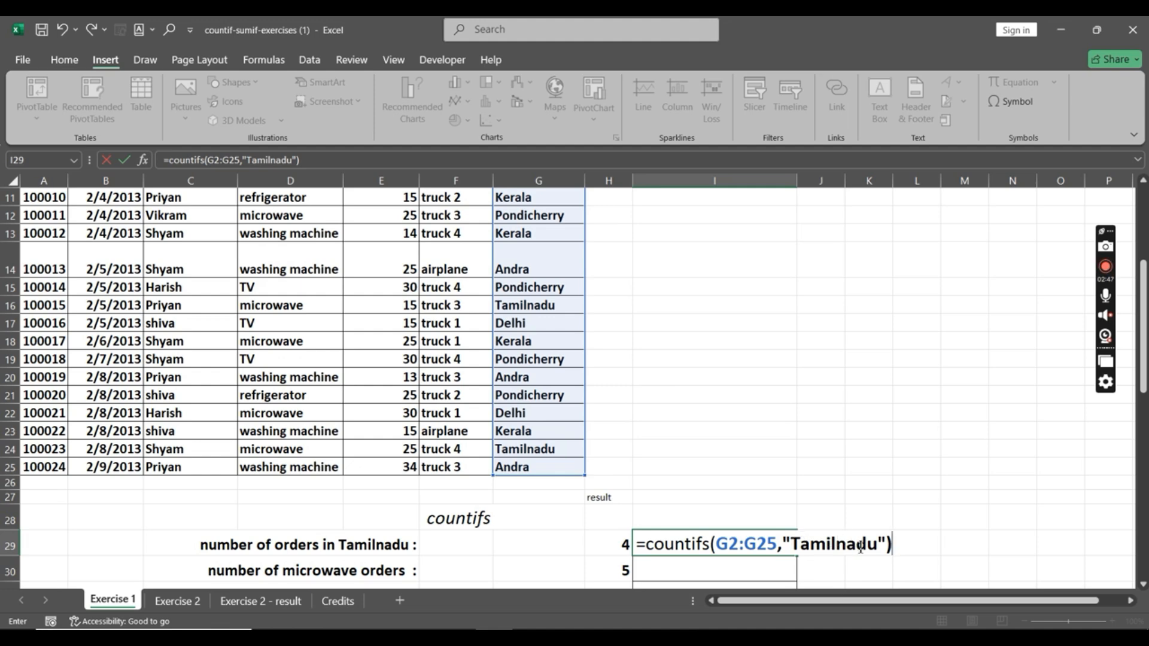
{"action": "key", "text": "Return"}
- Check the I29 result against each Tamilnadu entry in the Destination column
{"action": "left_click", "coordinate": [782, 546]}
{"action": "left_click", "coordinate": [554, 454]}
{"action": "scroll", "coordinate": [554, 455], "scroll_direction": "up", "scroll_amount": 1}
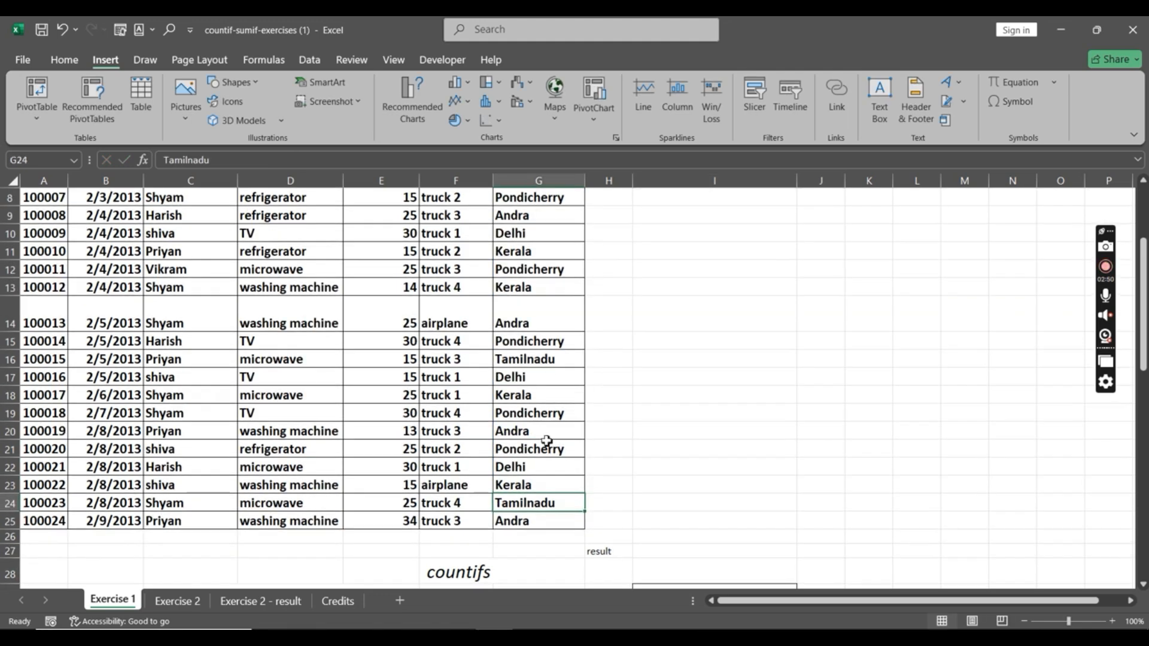
{"action": "left_click", "coordinate": [528, 359]}
{"action": "scroll", "coordinate": [536, 383], "scroll_direction": "up", "scroll_amount": 2}
{"action": "left_click", "coordinate": [533, 269]}
{"action": "left_click", "coordinate": [537, 197]}
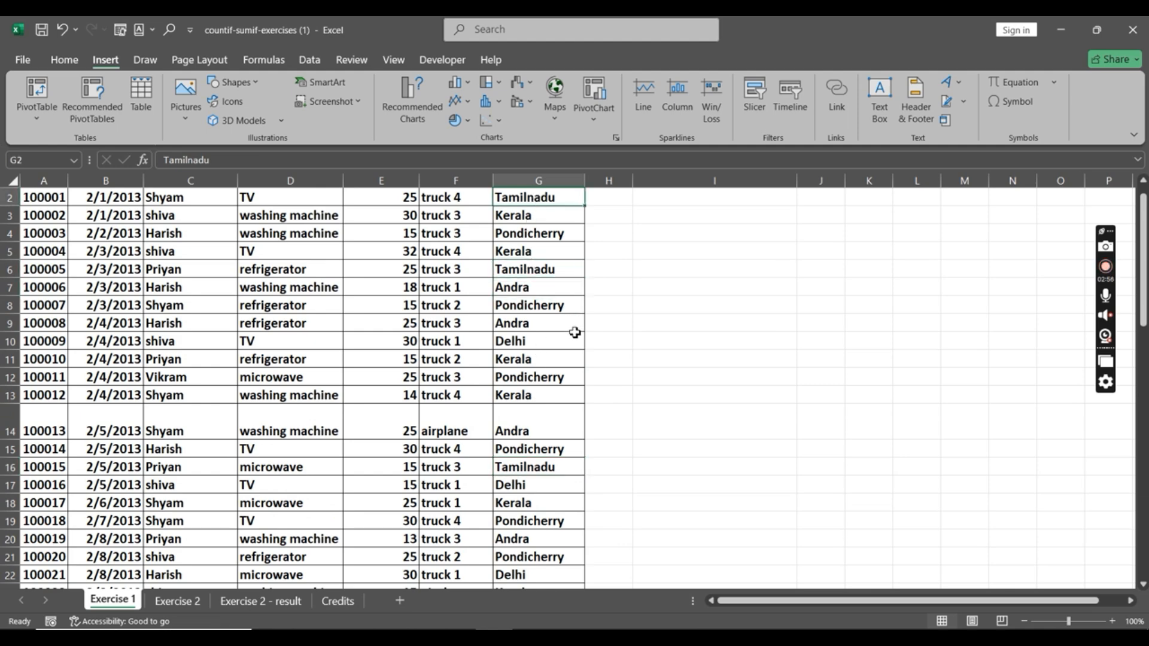
- Enter =countifs(D2:D25,"microwave") in I30 to count the microwave orders
{"action": "scroll", "coordinate": [565, 473], "scroll_direction": "down", "scroll_amount": 5}
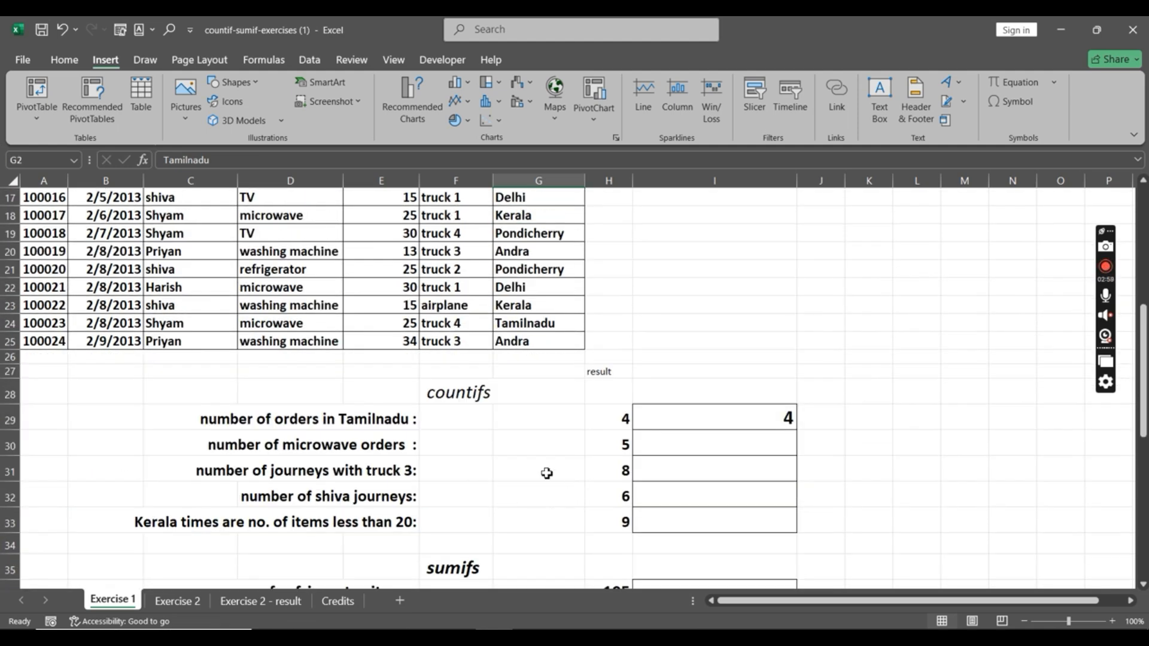
{"action": "left_click", "coordinate": [753, 452]}
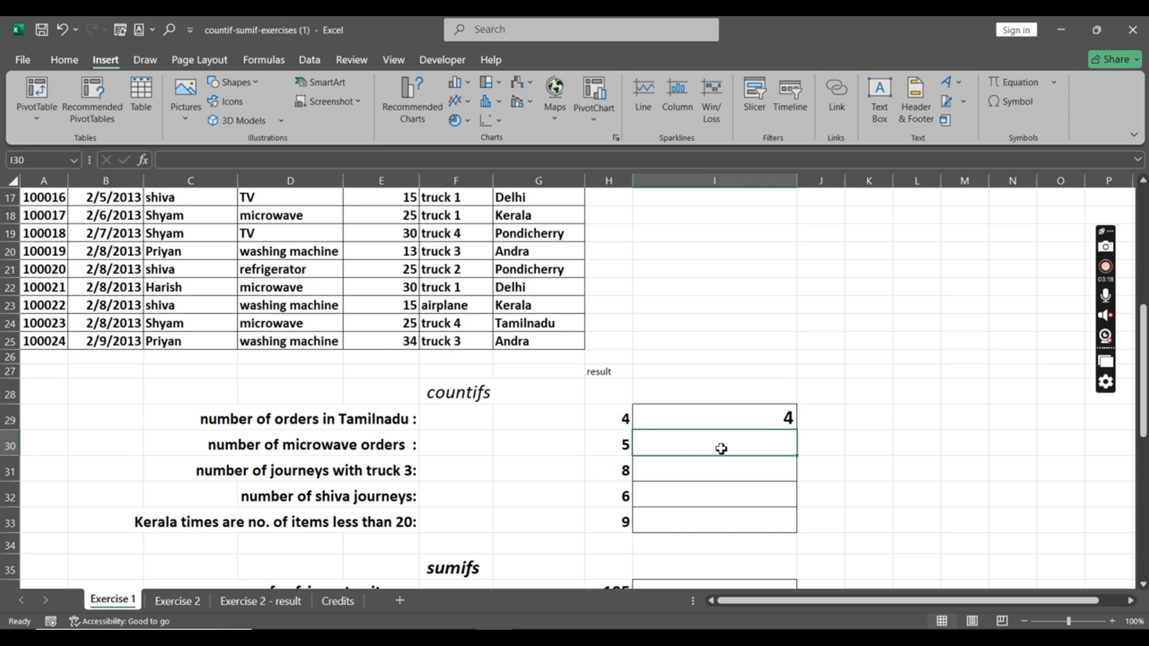
{"action": "type", "text": "="}
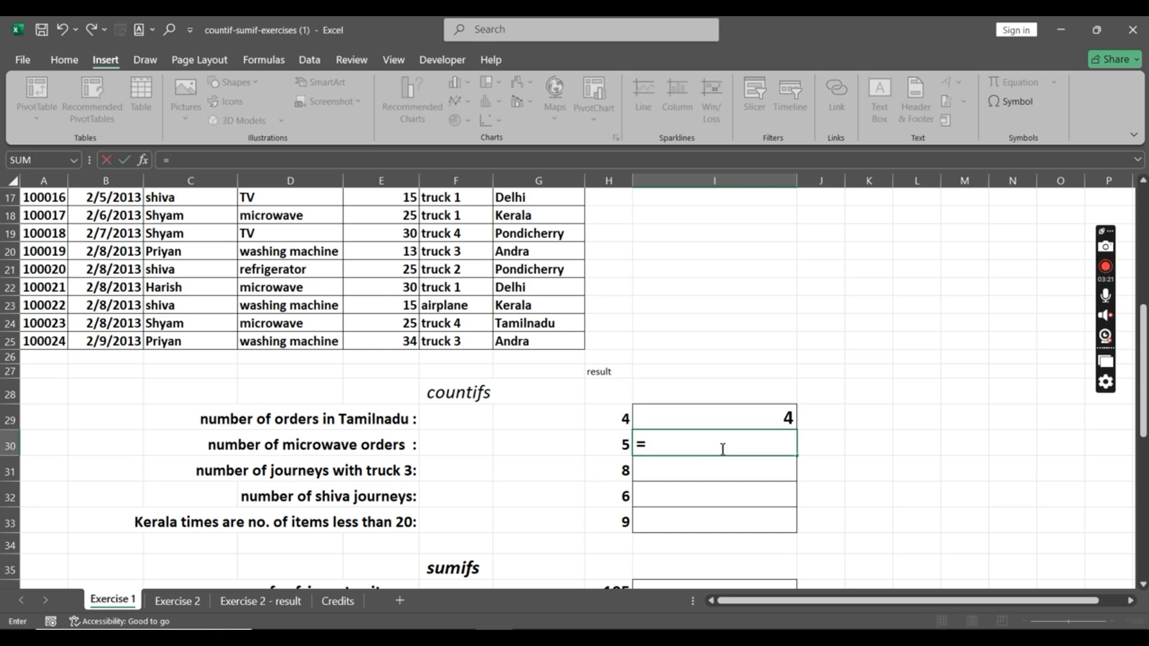
{"action": "type", "text": "countifs"}
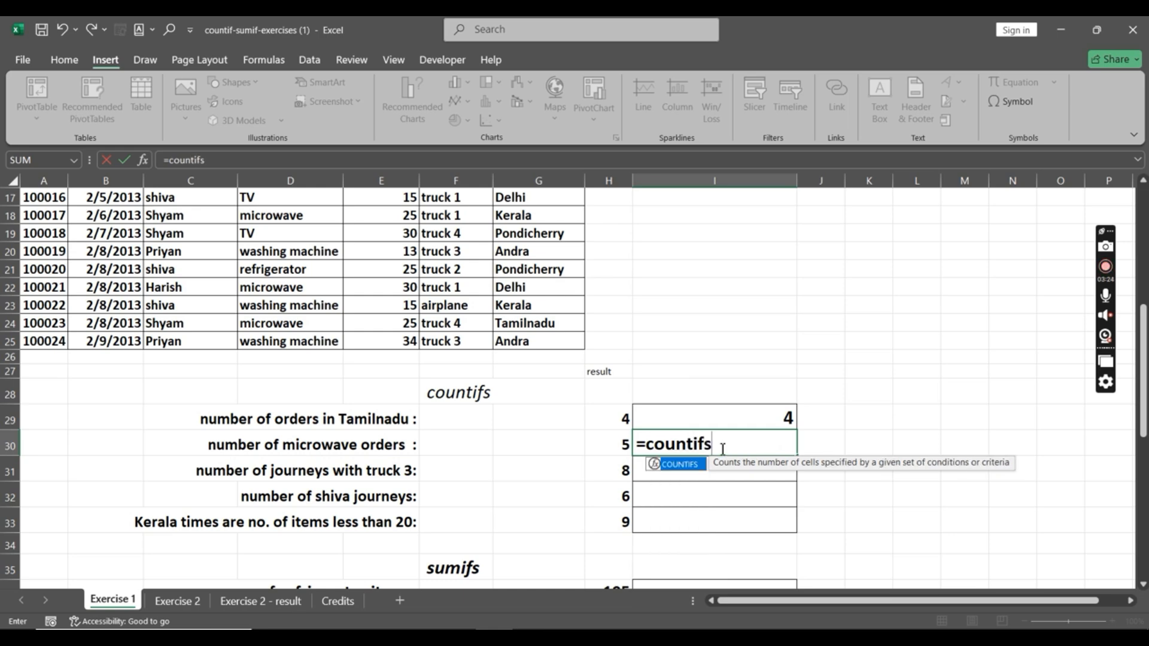
{"action": "type", "text": "("}
{"action": "scroll", "coordinate": [341, 430], "scroll_direction": "up", "scroll_amount": 5}
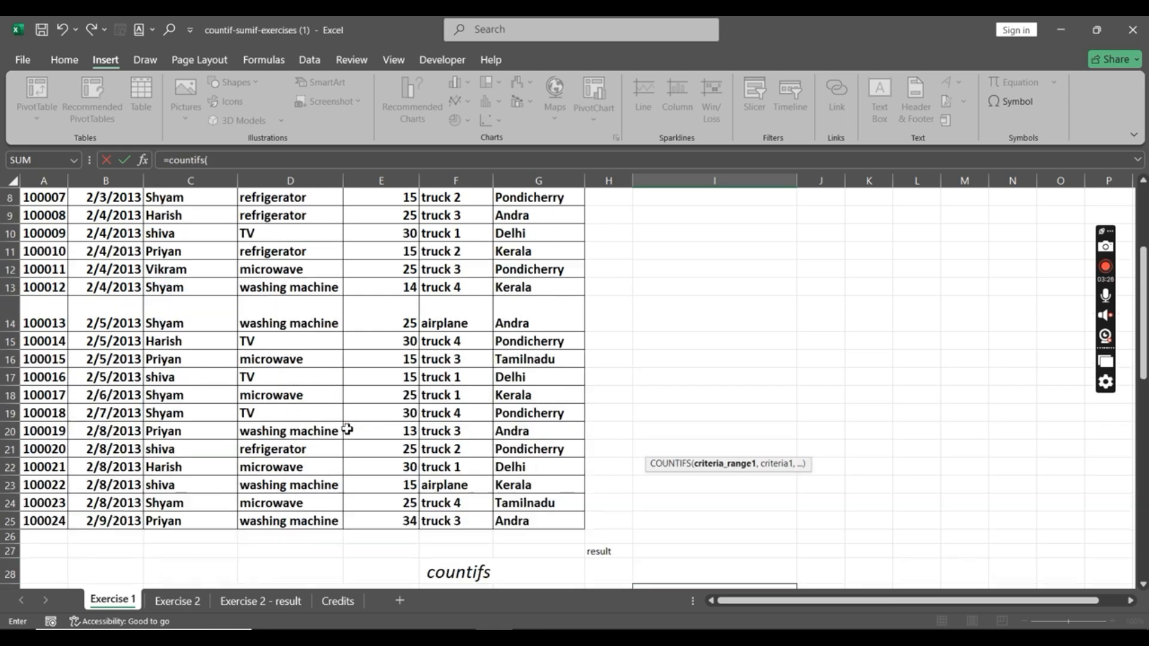
{"action": "left_click_drag", "start_coordinate": [292, 248], "coordinate": [311, 540]}
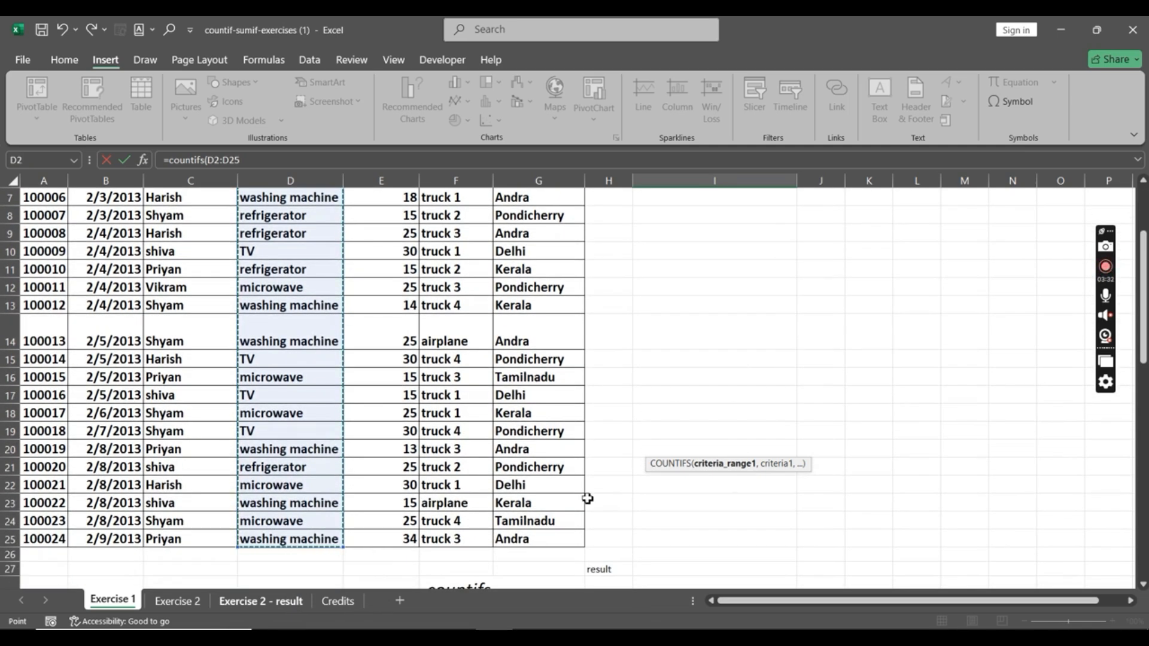
{"action": "type", "text": ",\"microwave"}
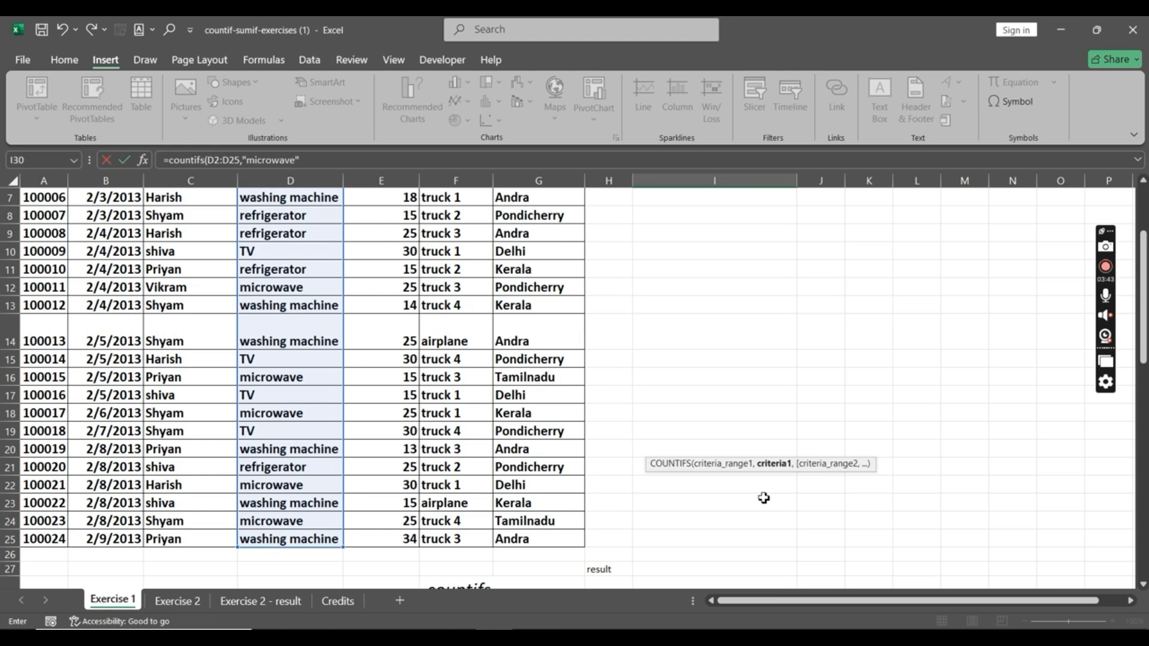
{"action": "type", "text": ")"}
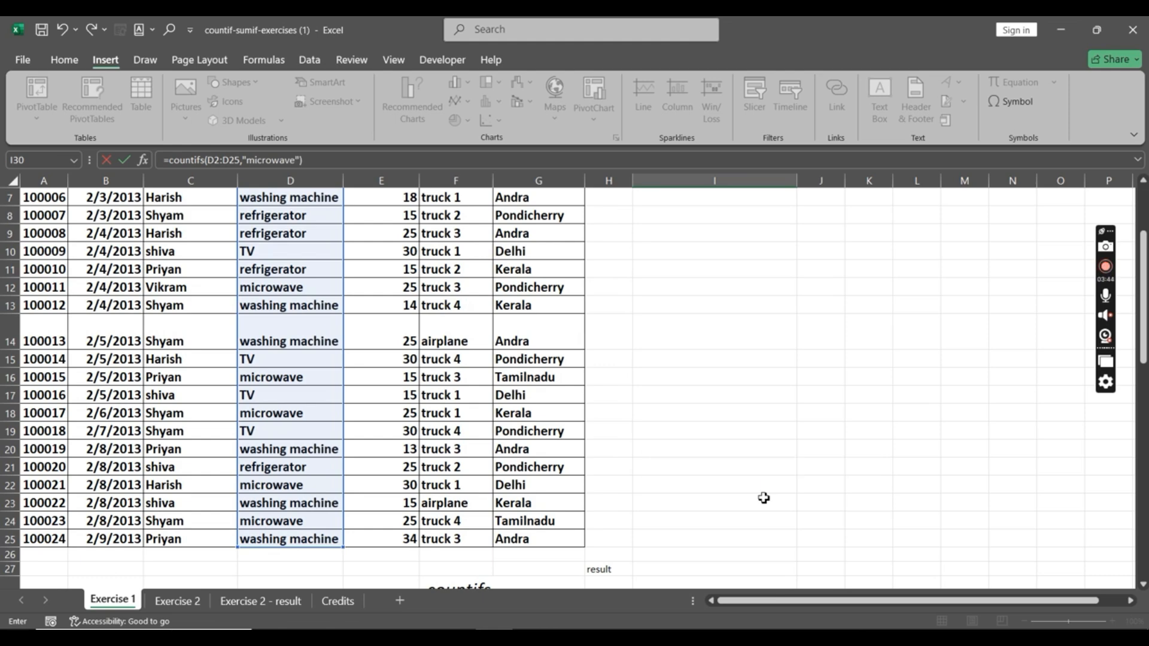
{"action": "key", "text": "Return"}
{"action": "scroll", "coordinate": [623, 546], "scroll_direction": "up", "scroll_amount": 3}
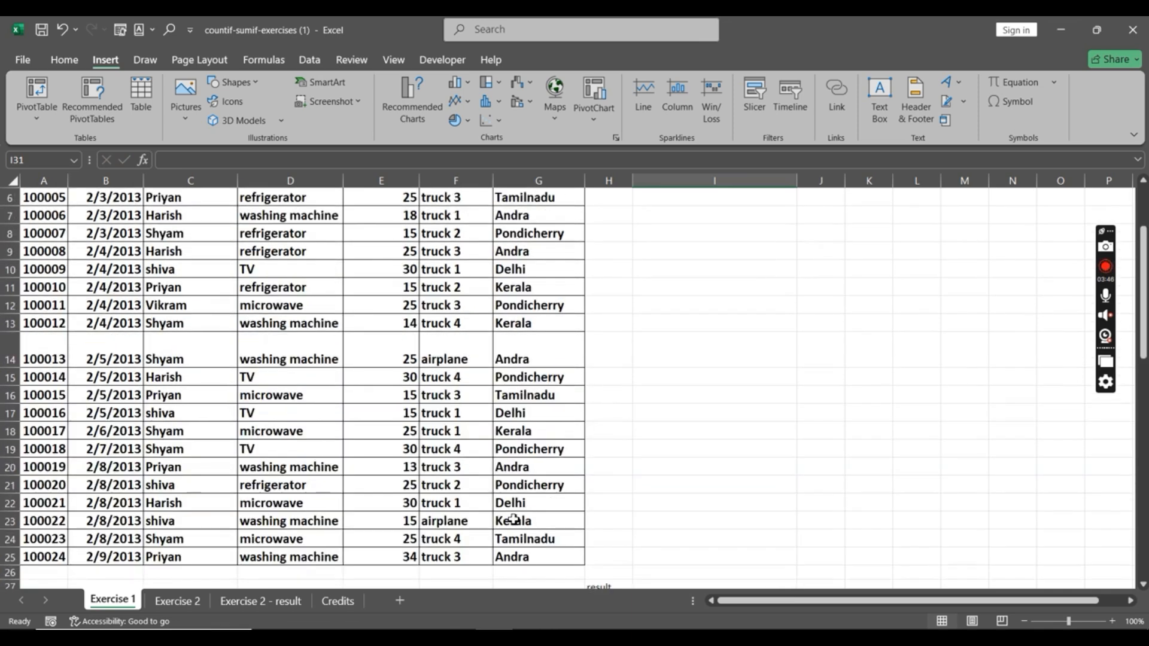
- Check the I30 result against the microwave entries in the Item column
{"action": "scroll", "coordinate": [450, 476], "scroll_direction": "up", "scroll_amount": 2}
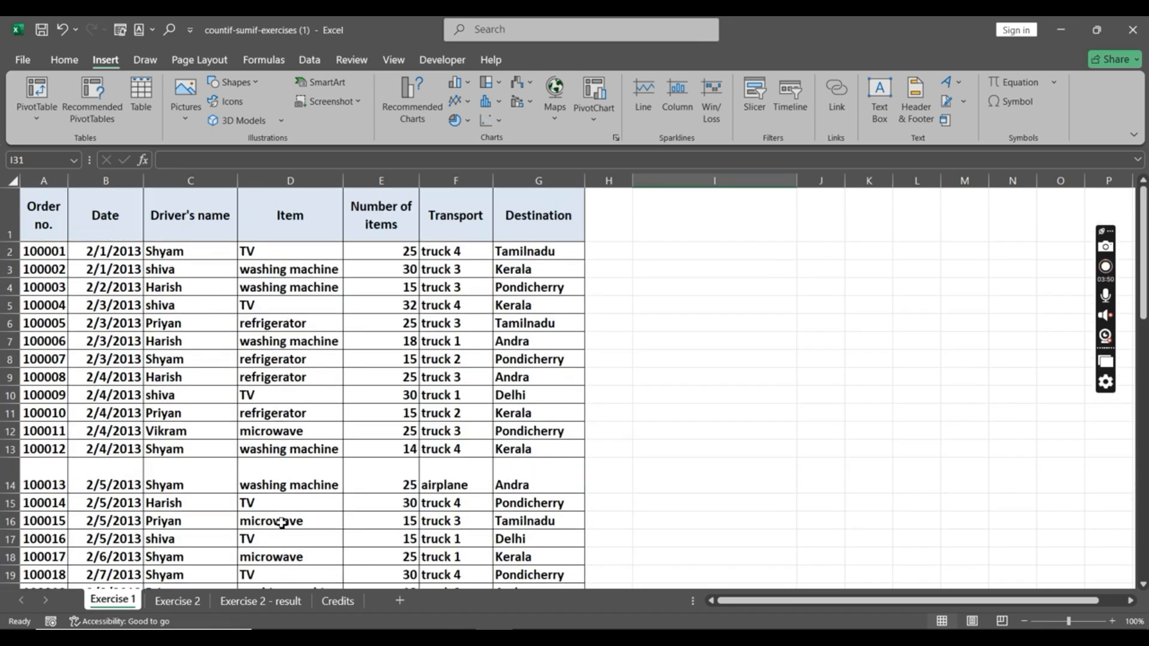
{"action": "left_click", "coordinate": [281, 556]}
{"action": "scroll", "coordinate": [284, 486], "scroll_direction": "down", "scroll_amount": 2}
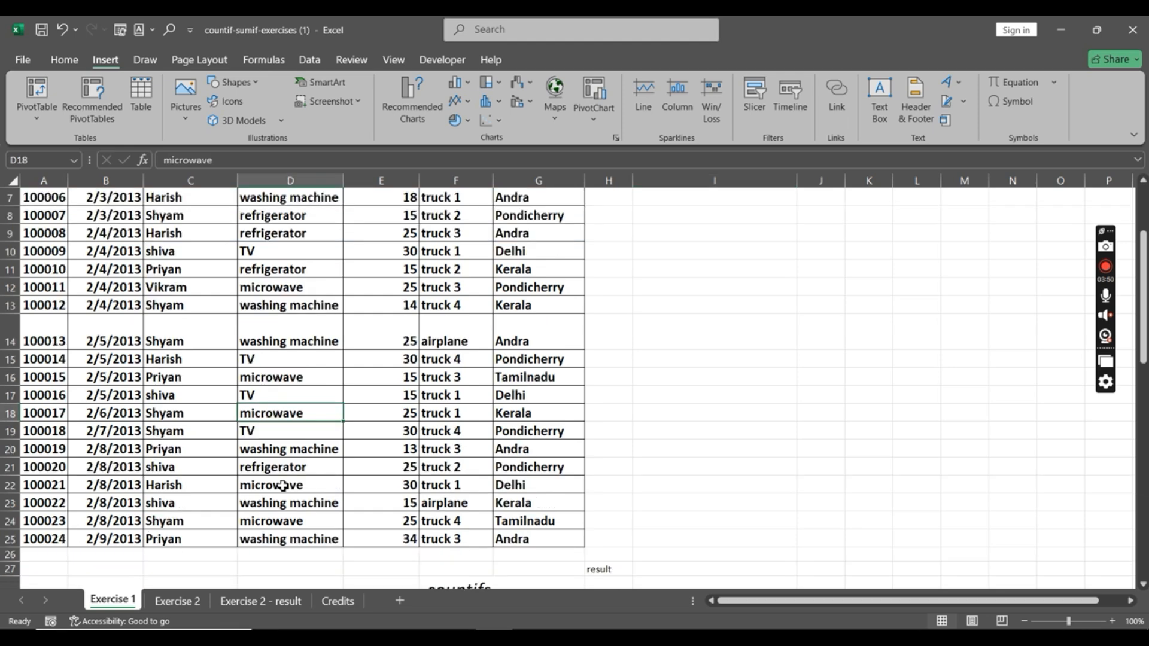
{"action": "left_click", "coordinate": [282, 487]}
{"action": "left_click", "coordinate": [283, 519]}
{"action": "scroll", "coordinate": [283, 519], "scroll_direction": "down", "scroll_amount": 4}
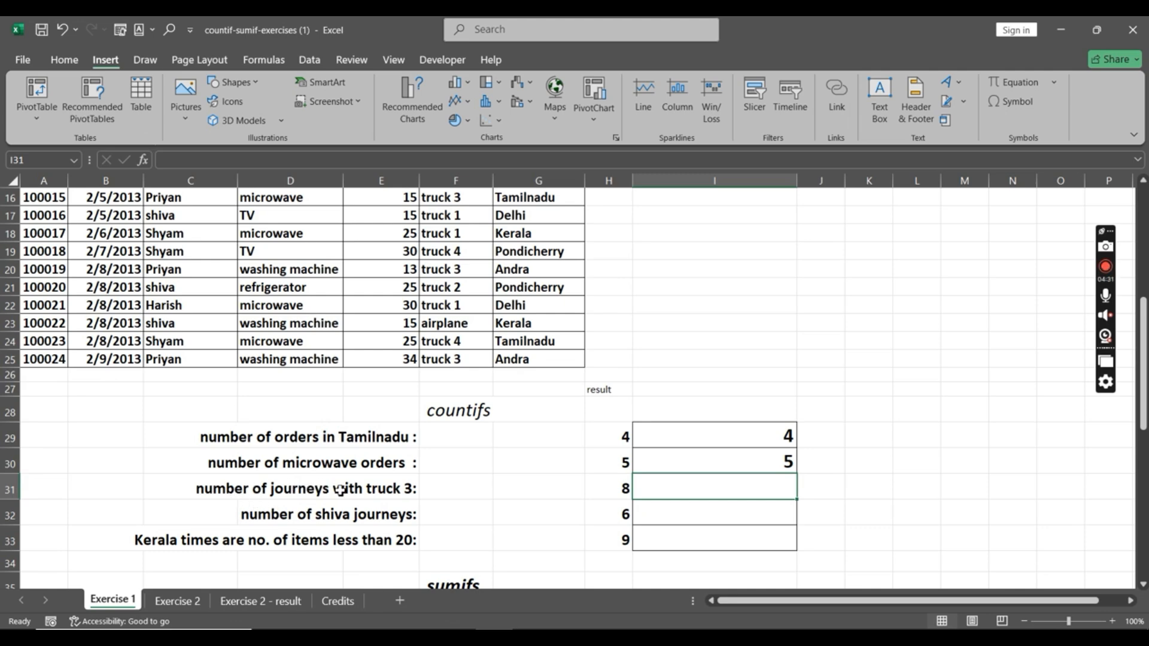
- Enter =countifs(F2:F25,"truck 3") in I31 to count the journeys made with truck 3
{"action": "scroll", "coordinate": [443, 496], "scroll_direction": "up", "scroll_amount": 5}
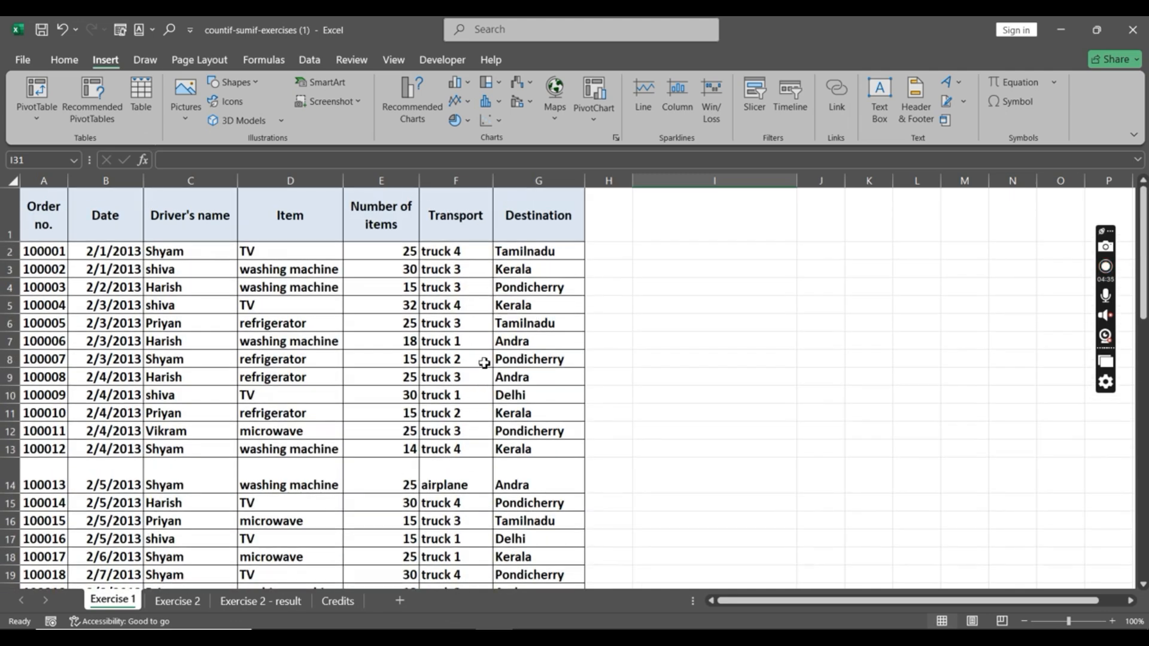
{"action": "scroll", "coordinate": [482, 431], "scroll_direction": "down", "scroll_amount": 1}
{"action": "scroll", "coordinate": [466, 487], "scroll_direction": "down", "scroll_amount": 3}
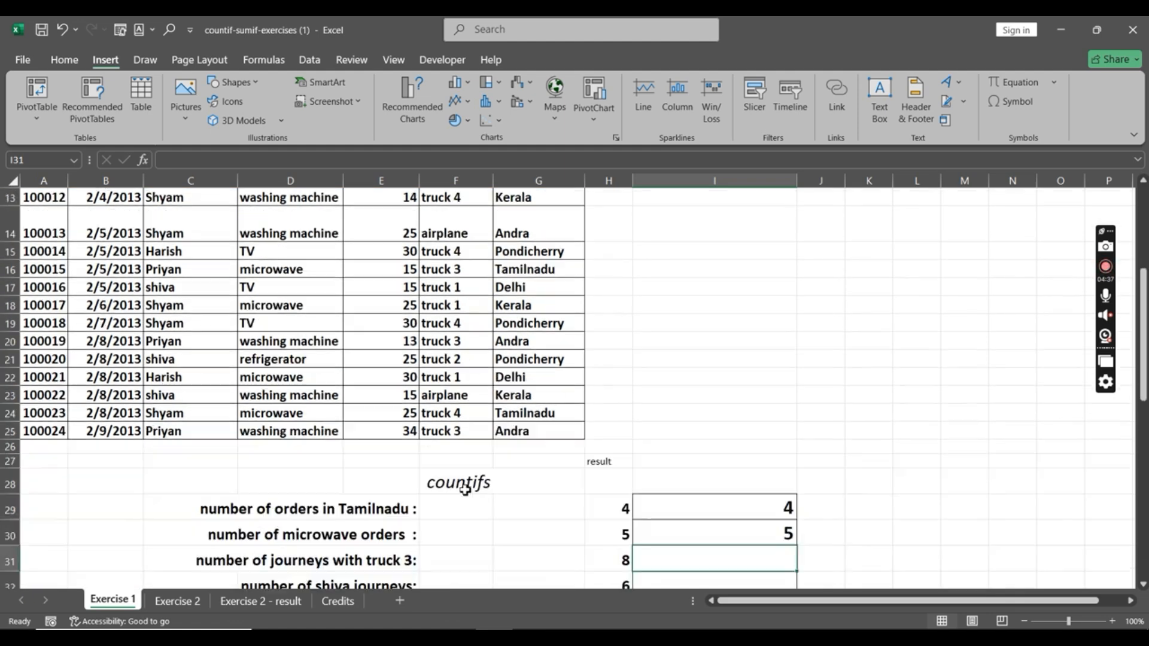
{"action": "scroll", "coordinate": [472, 482], "scroll_direction": "down", "scroll_amount": 2}
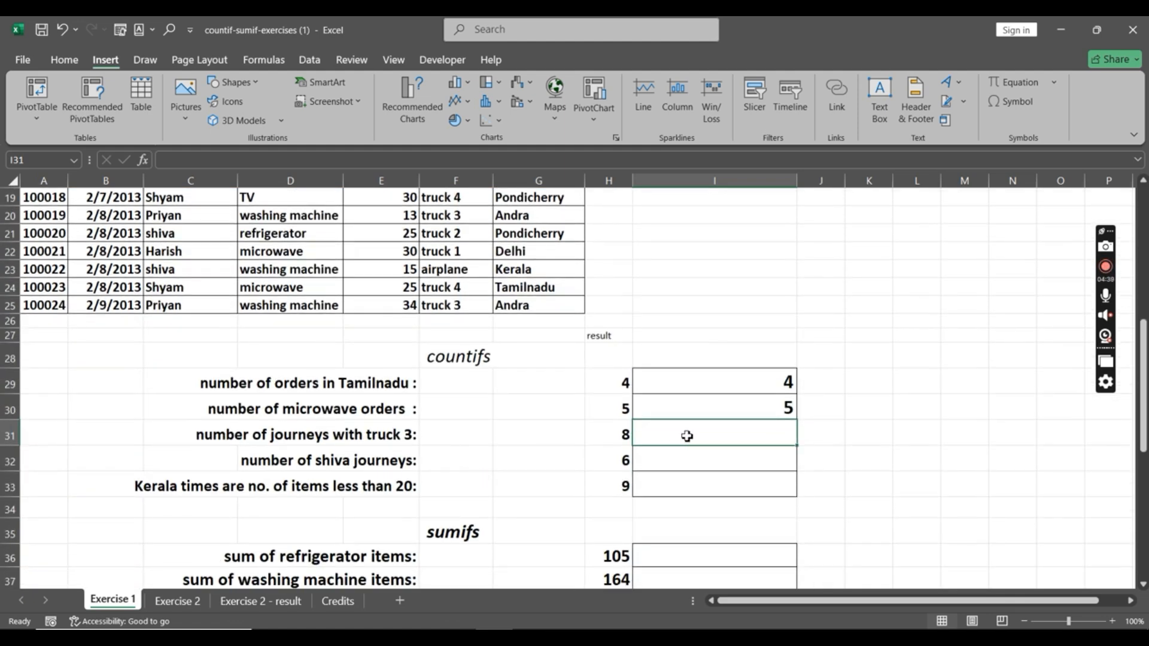
{"action": "type", "text": "=count"}
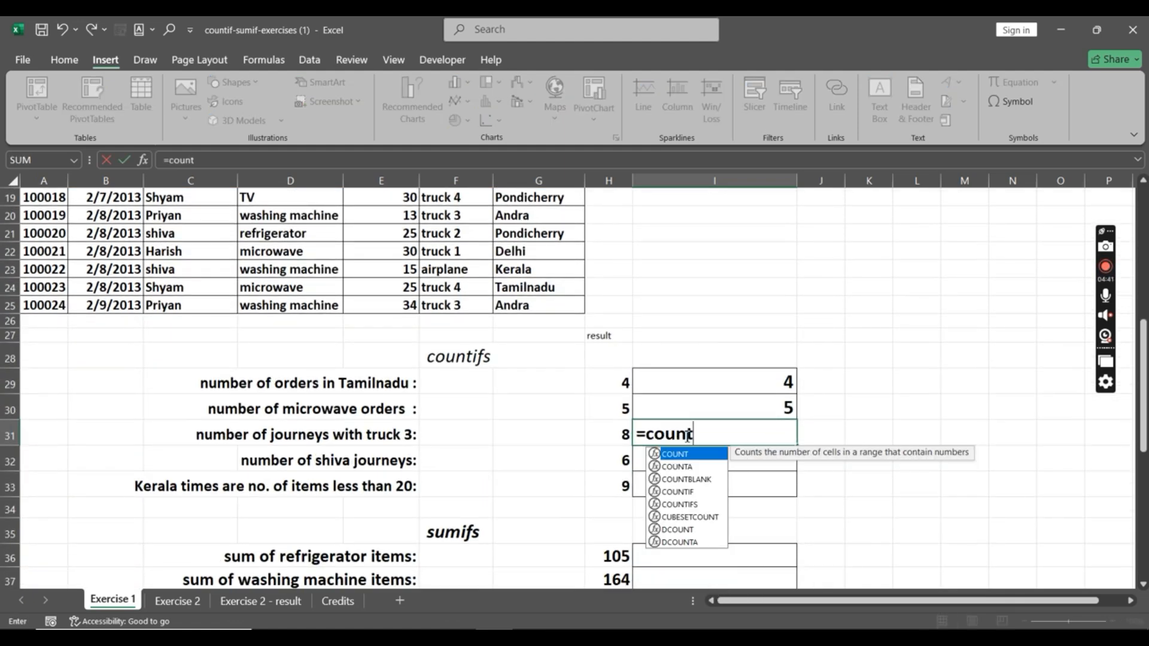
{"action": "type", "text": "ifs("}
{"action": "scroll", "coordinate": [435, 445], "scroll_direction": "up", "scroll_amount": 6}
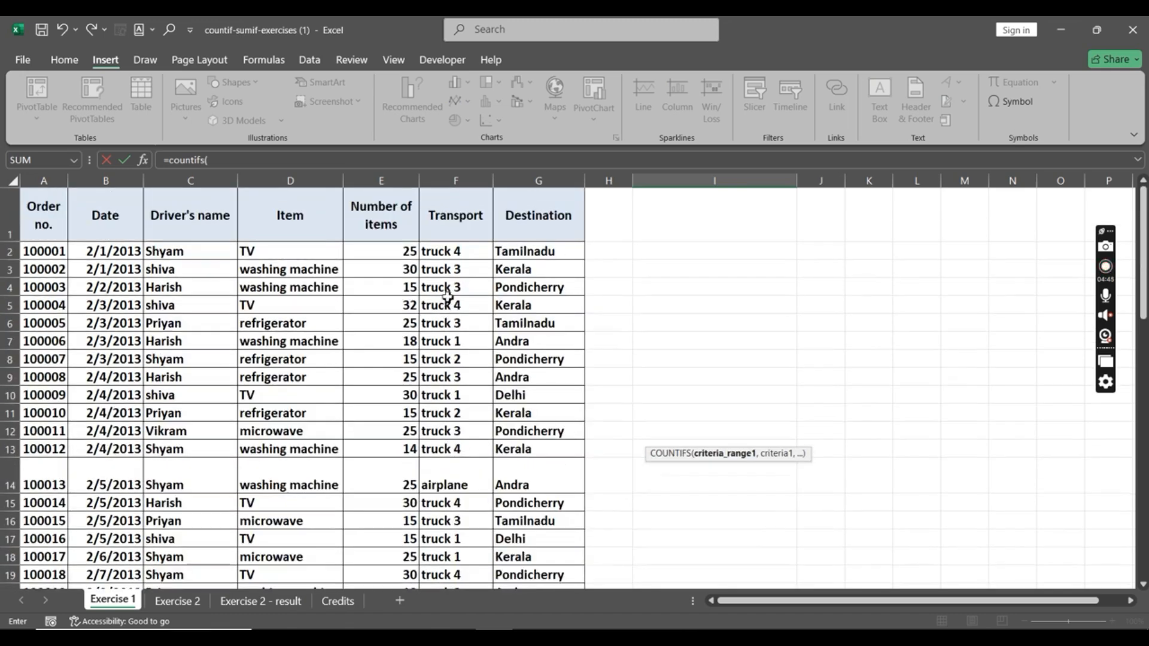
{"action": "left_click_drag", "start_coordinate": [461, 254], "coordinate": [466, 559]}
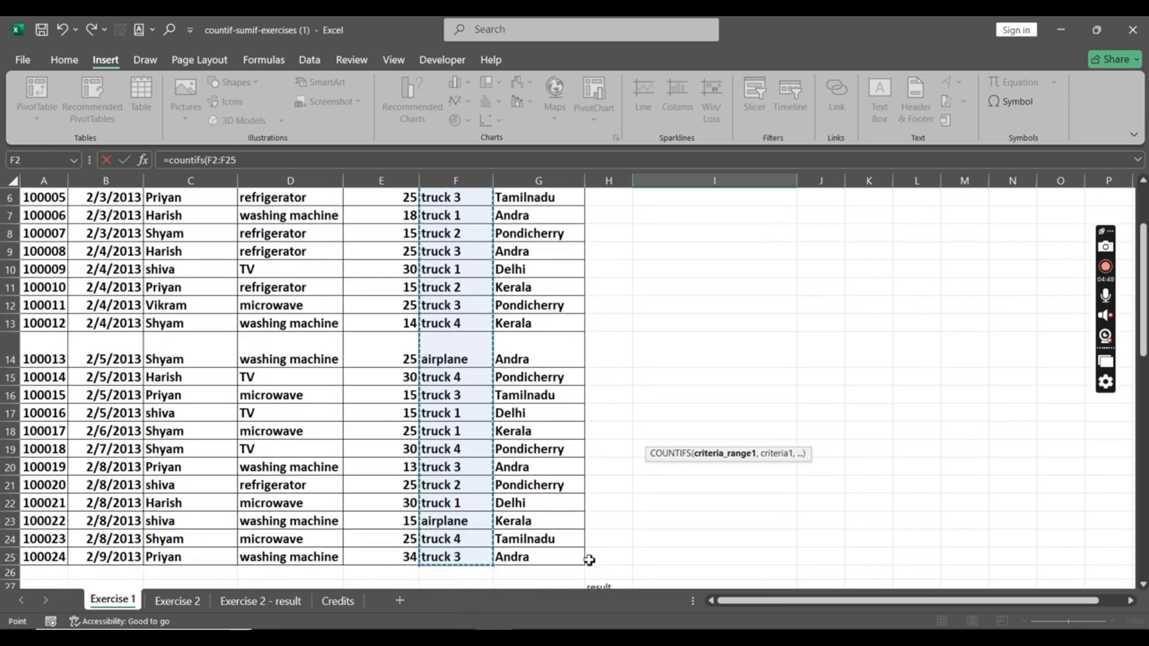
{"action": "type", "text": ",\"truck"}
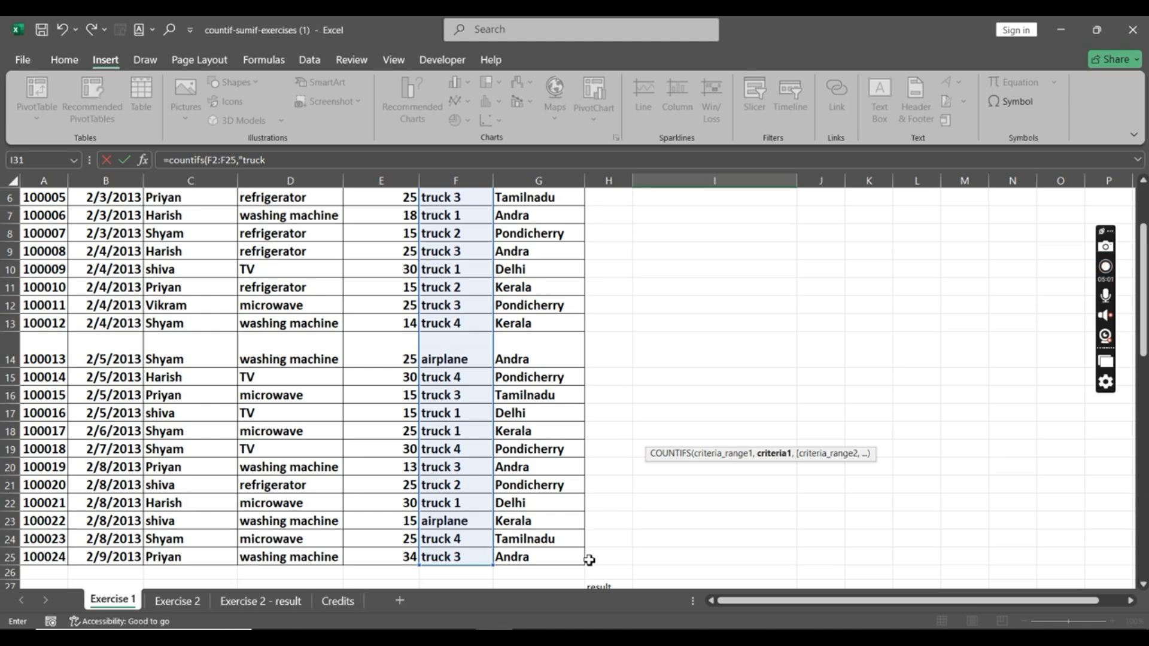
{"action": "type", "text": "3\")"}
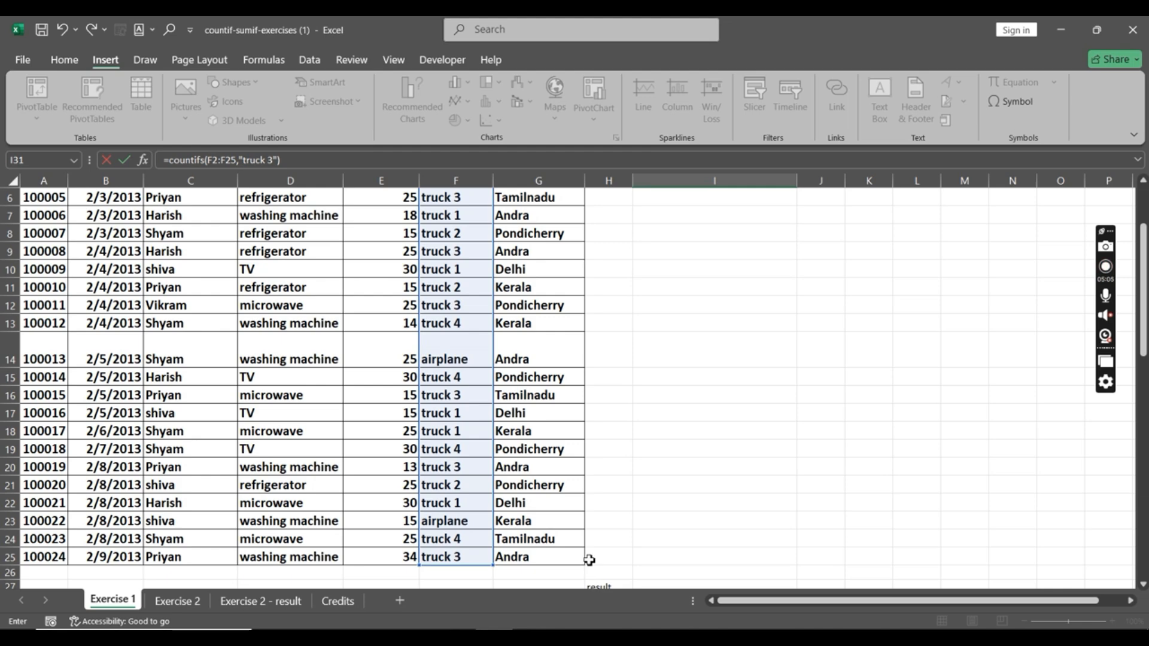
{"action": "key", "text": "Return"}
{"action": "scroll", "coordinate": [778, 508], "scroll_direction": "down", "scroll_amount": 1}
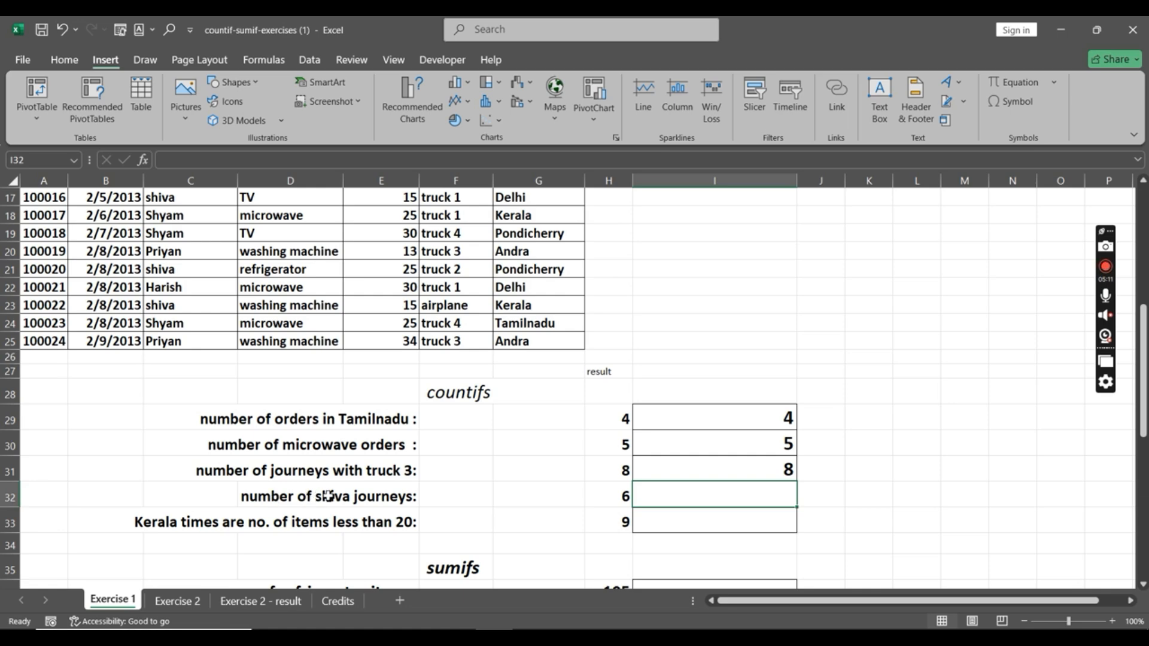
- Enter a COUNTIFS formula in I32 over drivers C2:C25, with the driver's name from that row's question as the criterion
{"action": "scroll", "coordinate": [334, 496], "scroll_direction": "up", "scroll_amount": 6}
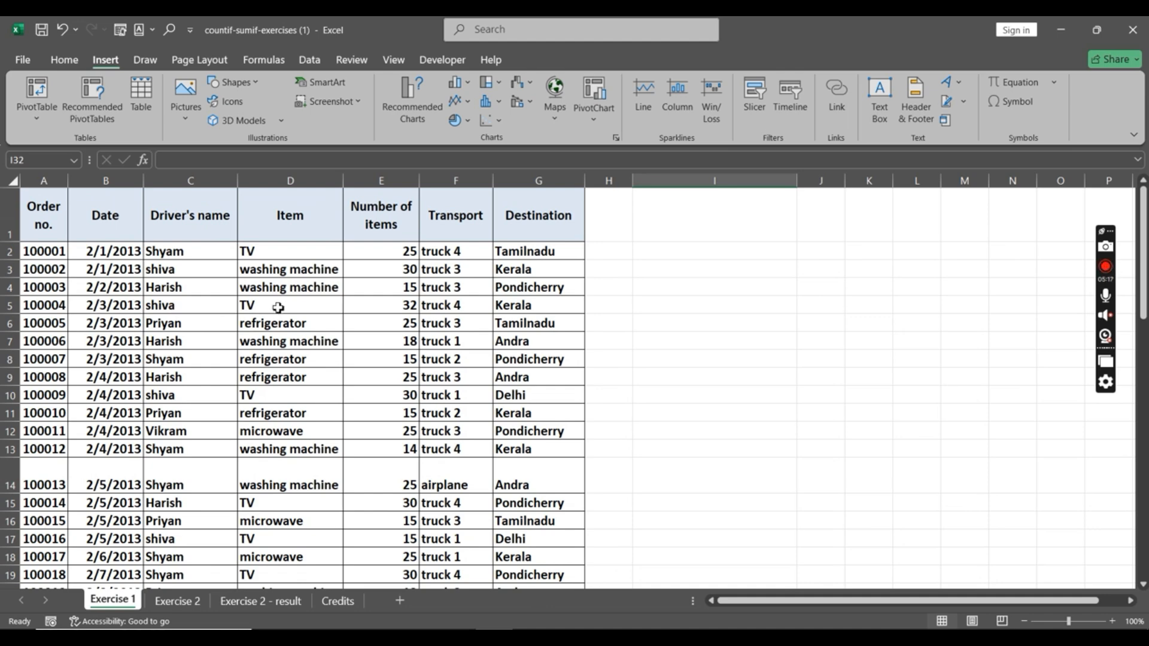
{"action": "scroll", "coordinate": [370, 417], "scroll_direction": "down", "scroll_amount": 5}
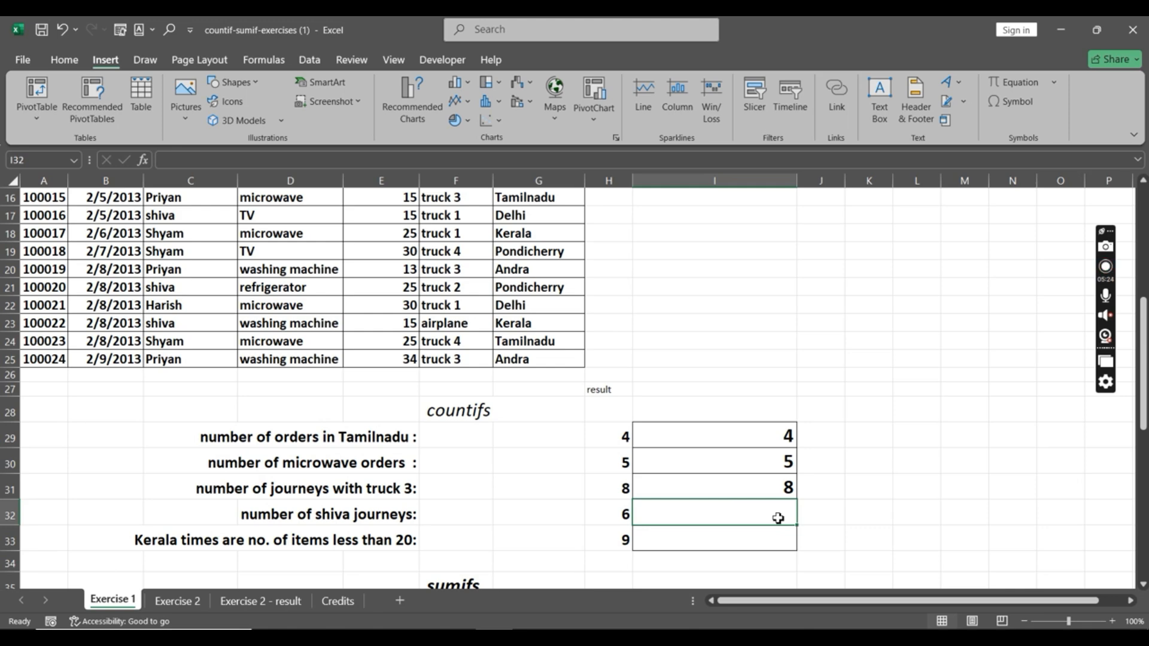
{"action": "type", "text": "=countis"}
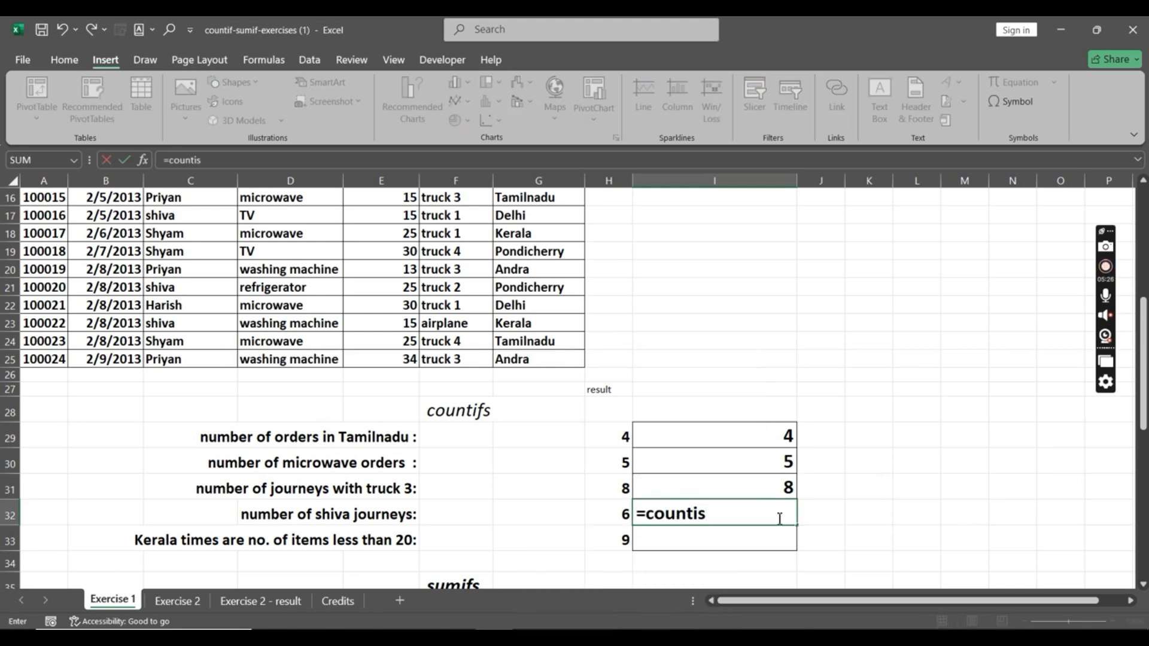
{"action": "key", "text": "BackSpace"}
{"action": "type", "text": "fs("}
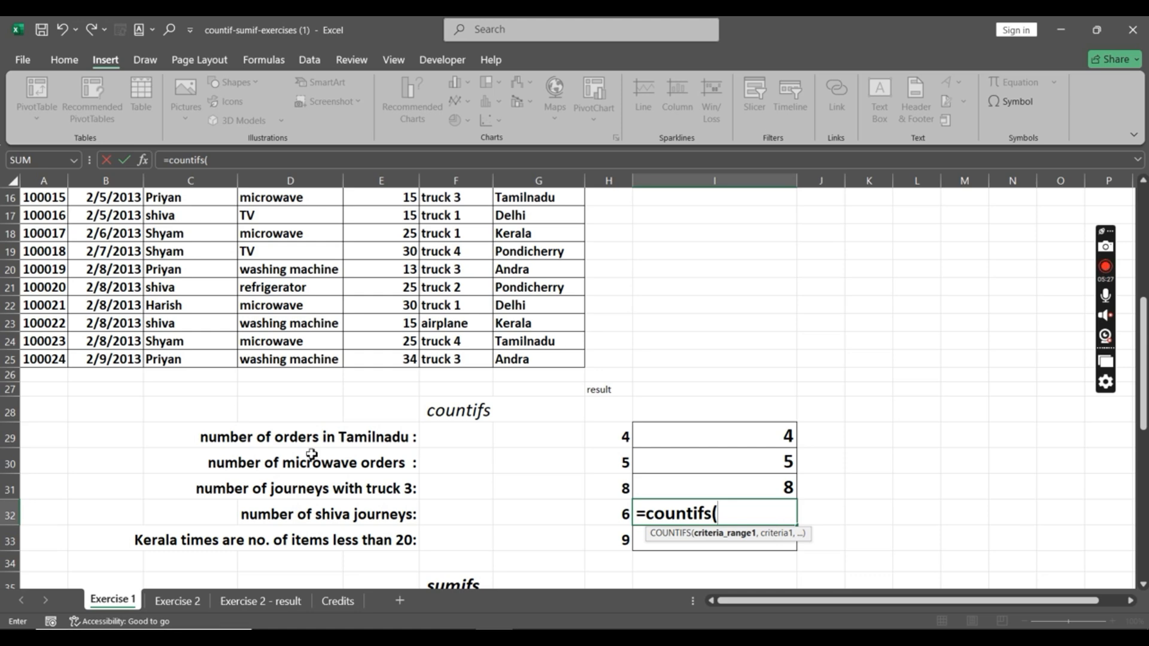
{"action": "scroll", "coordinate": [180, 366], "scroll_direction": "up", "scroll_amount": 5}
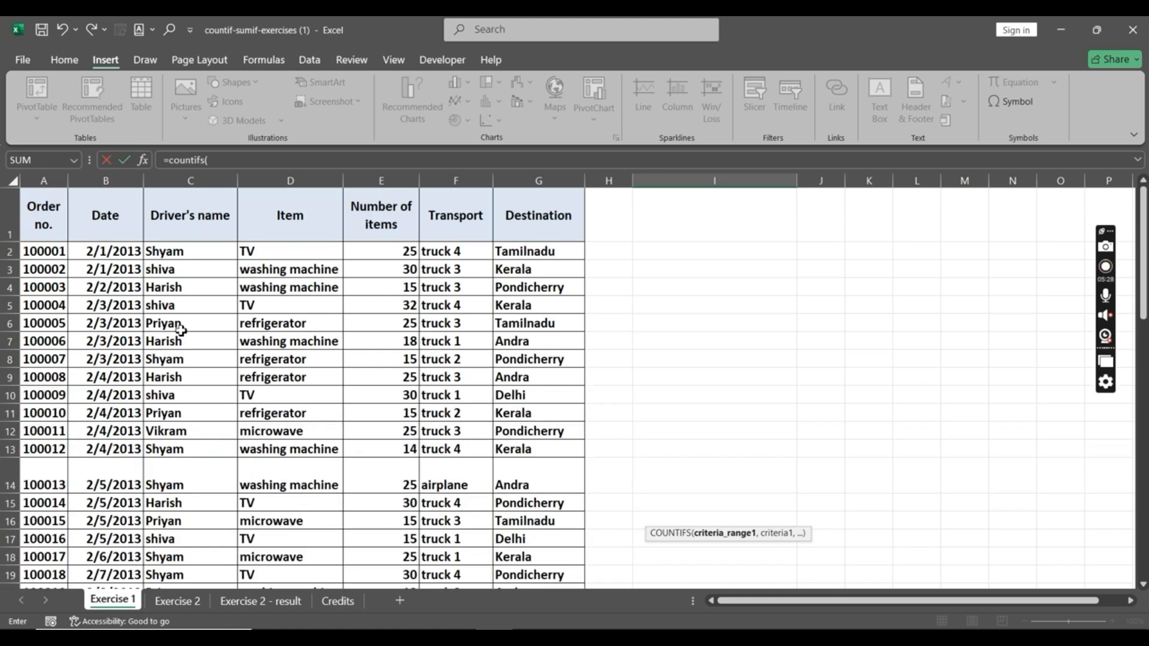
{"action": "left_click_drag", "start_coordinate": [180, 252], "coordinate": [183, 568]}
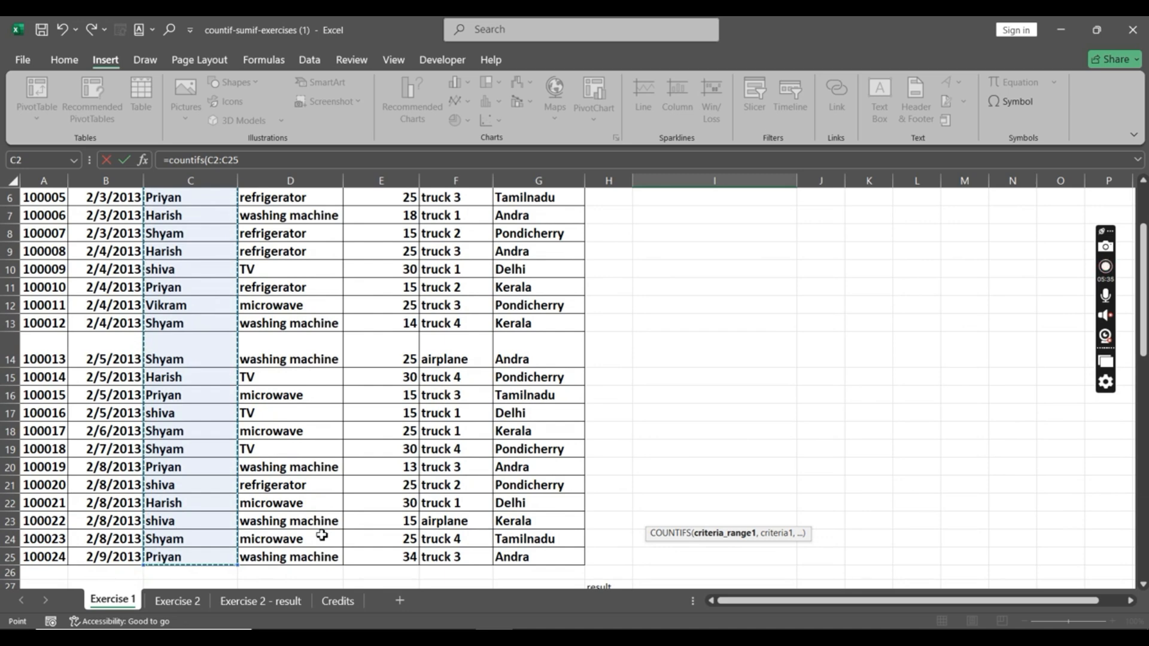
{"action": "type", "text": ",\"s"}
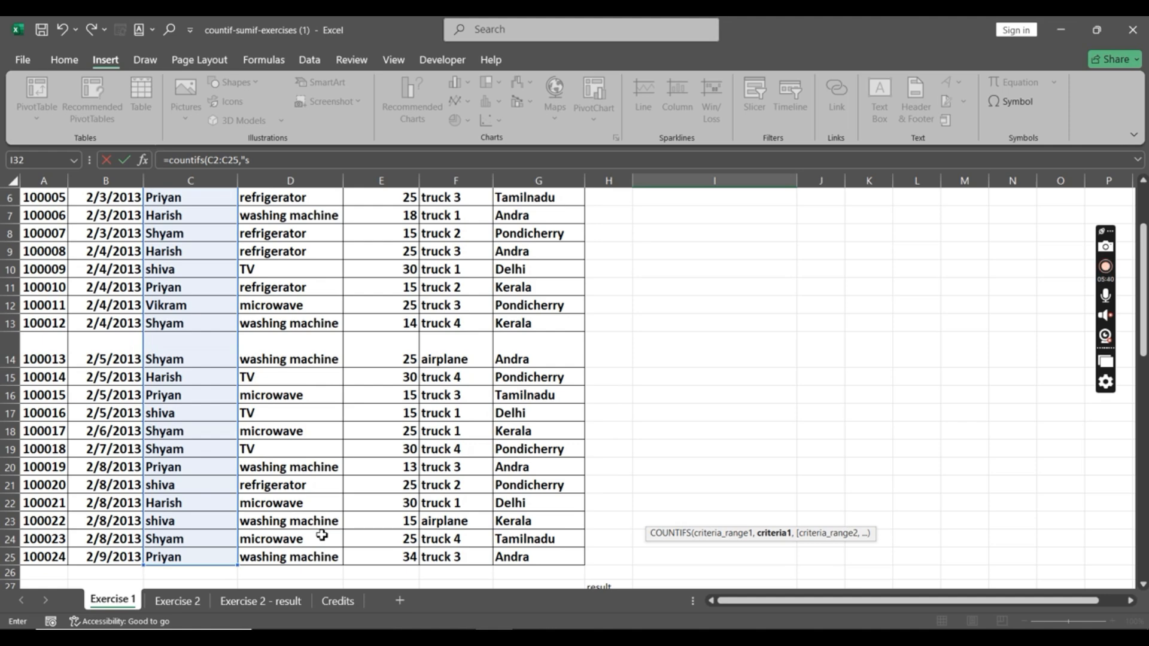
{"action": "type", "text": "hiva\")"}
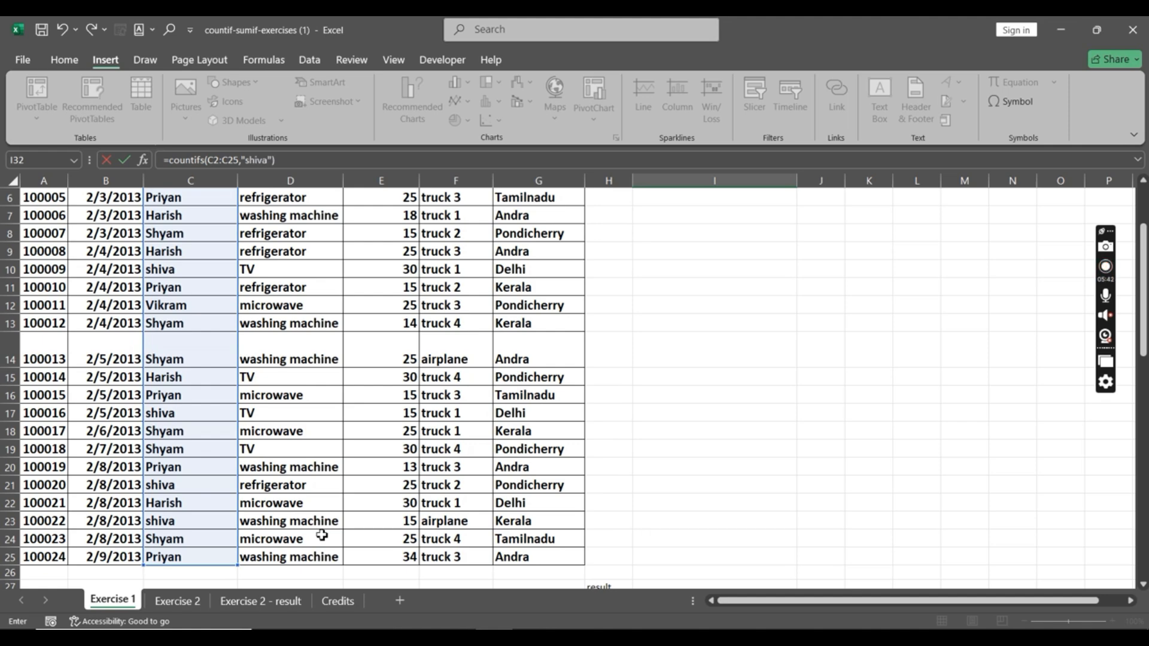
{"action": "key", "text": "Return"}
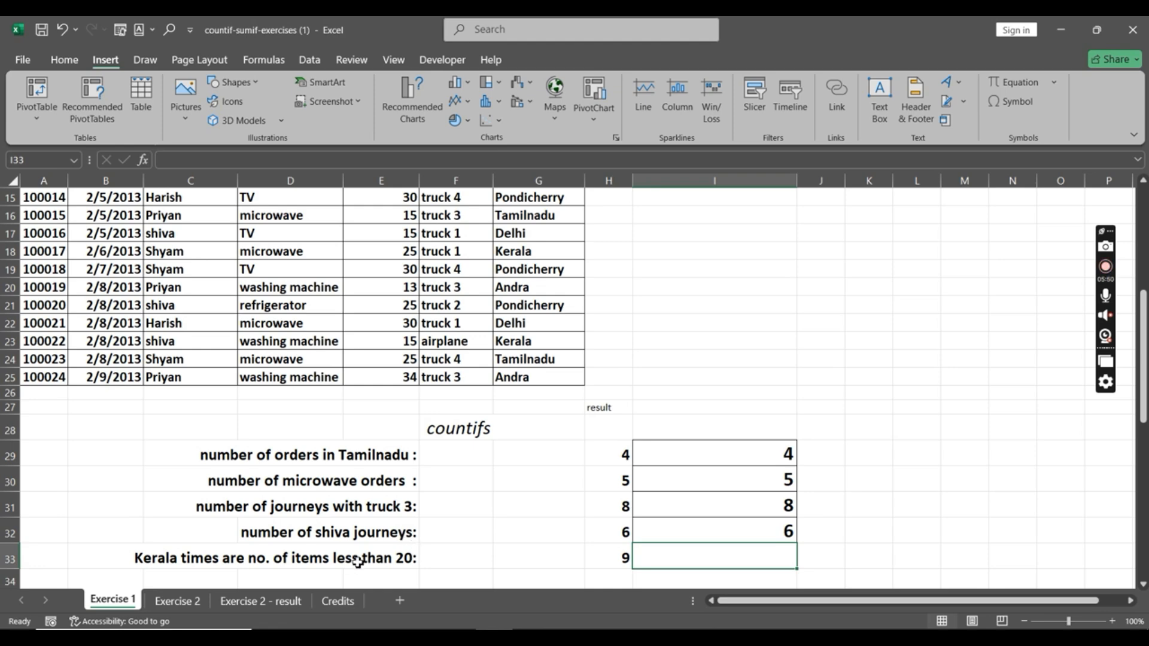
- Start a COUNTIFS formula in I33 for the Kerala question, using destinations G2:G25 as the criteria range
{"action": "scroll", "coordinate": [665, 514], "scroll_direction": "up", "scroll_amount": 5}
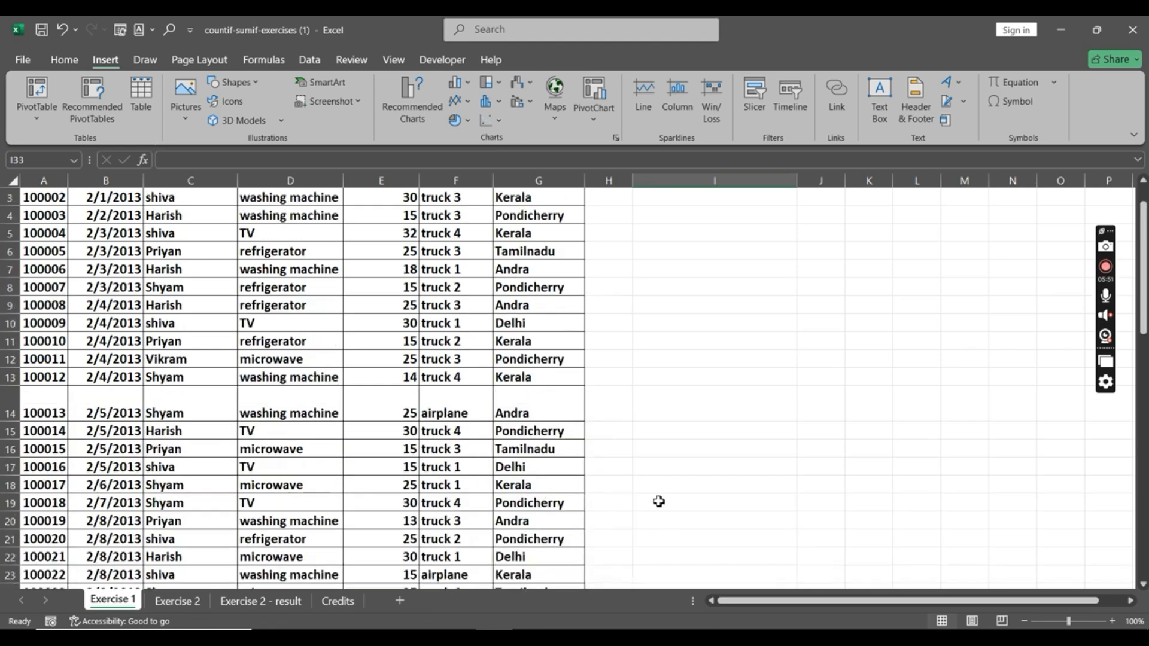
{"action": "scroll", "coordinate": [537, 453], "scroll_direction": "down", "scroll_amount": 4}
{"action": "scroll", "coordinate": [538, 453], "scroll_direction": "down", "scroll_amount": 3}
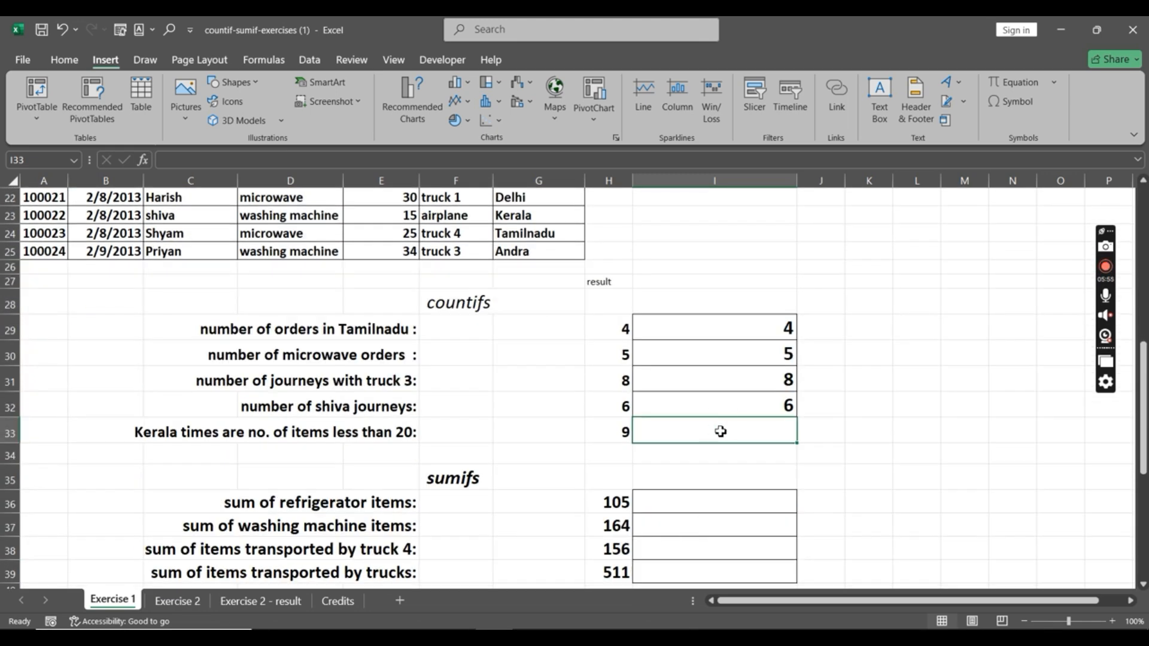
{"action": "type", "text": "=counit"}
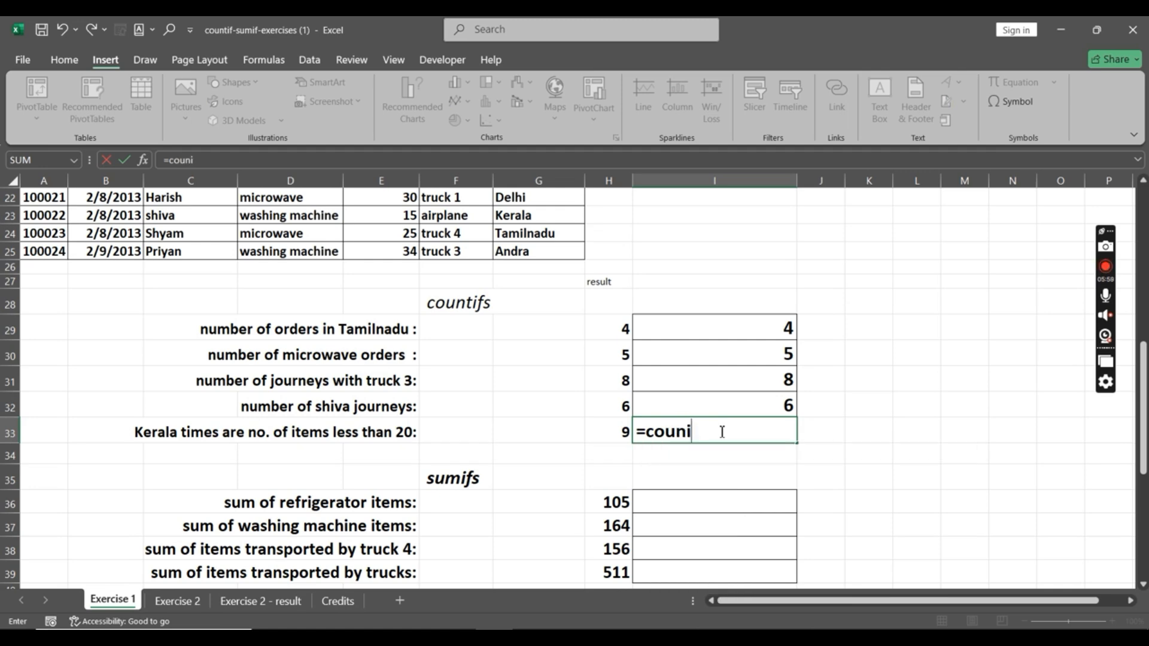
{"action": "key", "text": "BackSpace"}
{"action": "type", "text": "nt"}
{"action": "key", "text": "BackSpace"}
{"action": "type", "text": "tifs"}
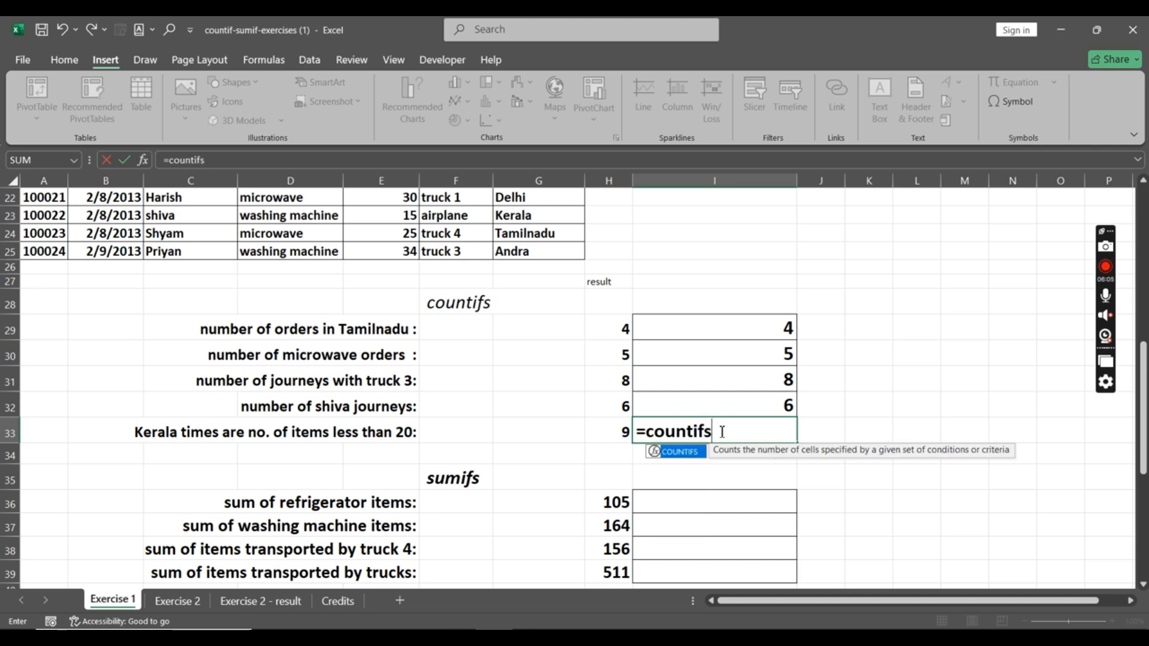
{"action": "type", "text": "("}
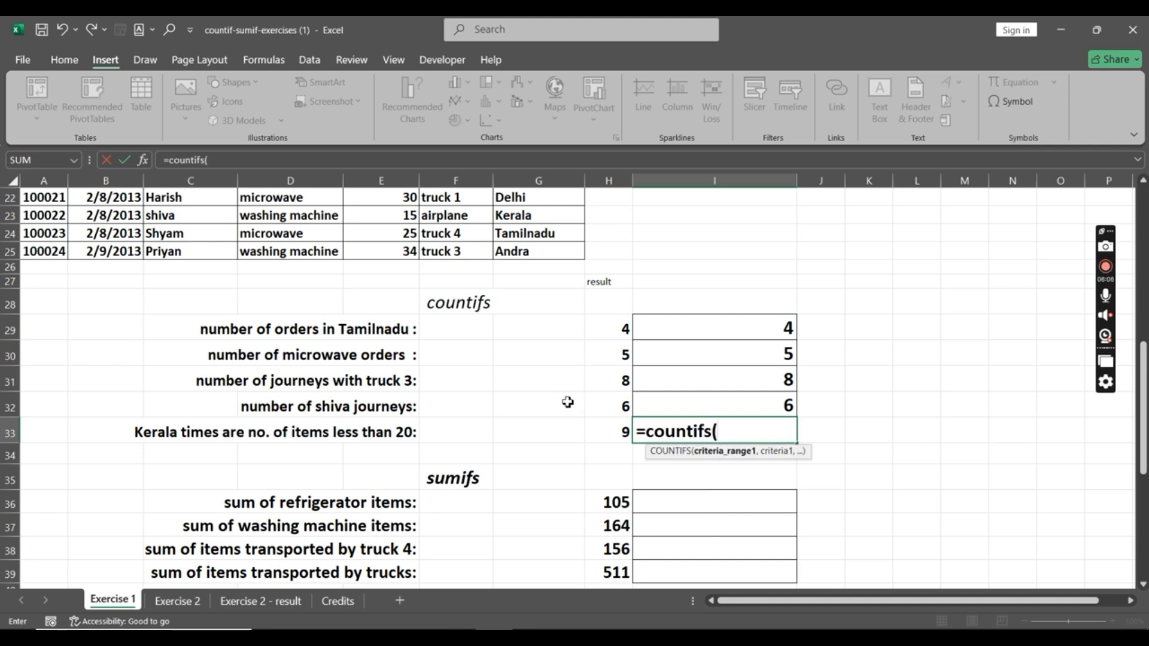
{"action": "scroll", "coordinate": [575, 405], "scroll_direction": "up", "scroll_amount": 7}
{"action": "left_click_drag", "start_coordinate": [551, 263], "coordinate": [539, 524]}
{"action": "left_click_drag", "start_coordinate": [599, 563], "coordinate": [632, 533]}
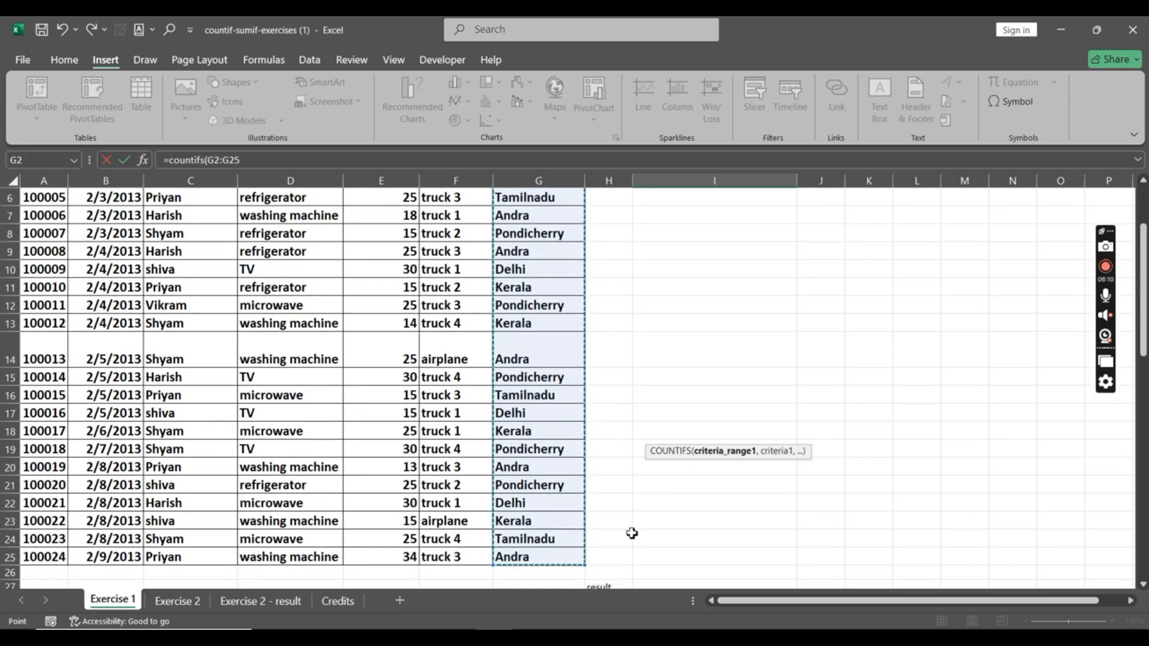
- Add "Kerala" as the criterion of the COUNTIFS formula in I33 and complete the formula
{"action": "type", "text": ","}
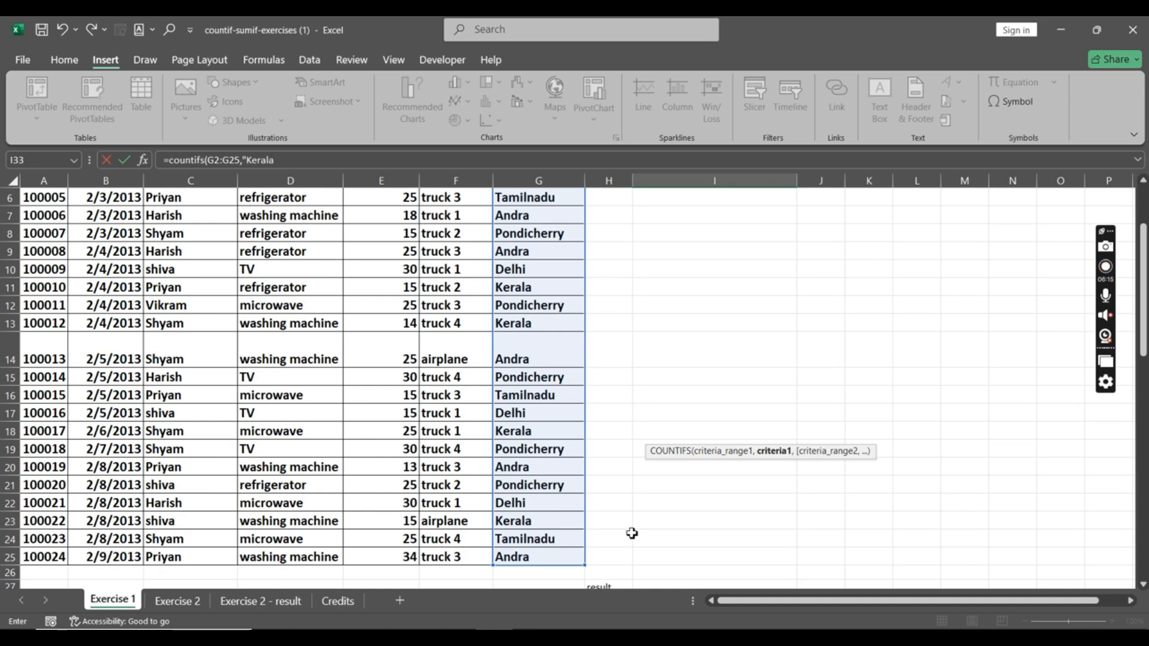
{"action": "type", "text": "\"Kerala"}
{"action": "key", "text": "Return"}
{"action": "scroll", "coordinate": [632, 533], "scroll_direction": "down", "scroll_amount": 2}
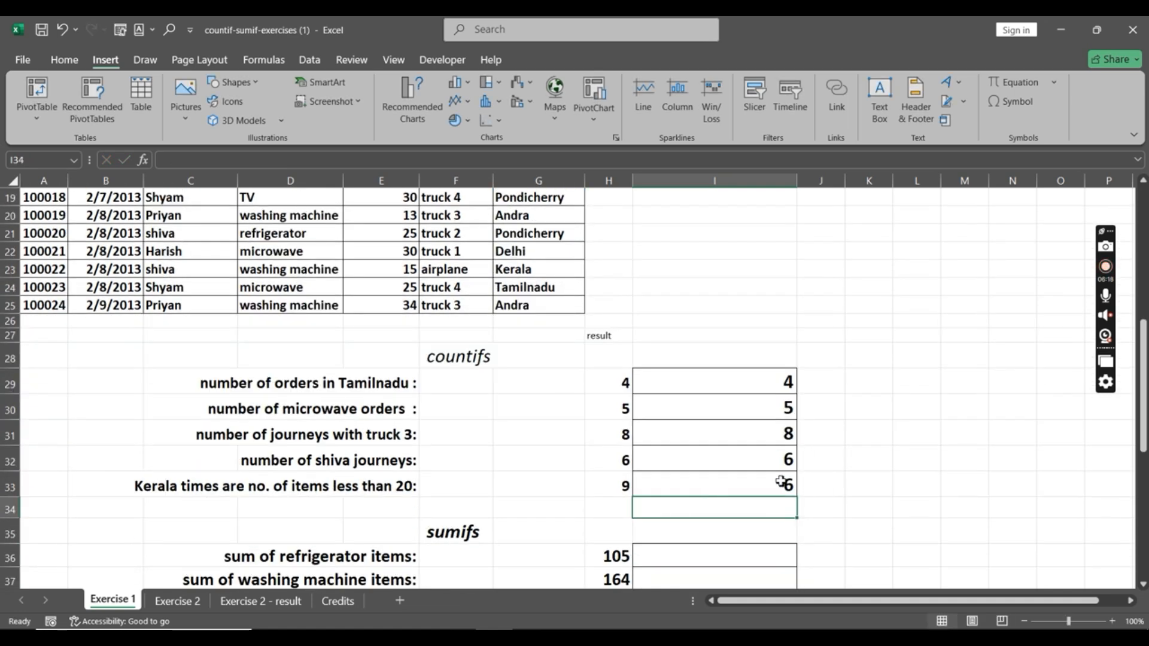
- Review the Kerala formula in I33, the sumifs questions below it, and the Kerala orders in the table
{"action": "left_click", "coordinate": [781, 481]}
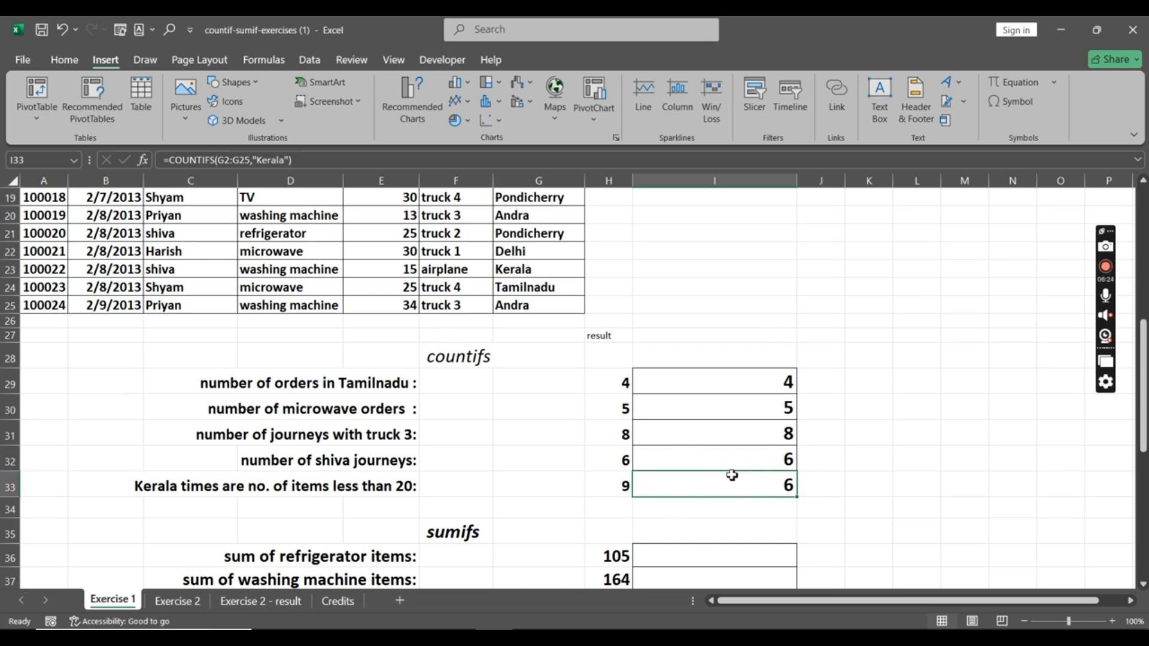
{"action": "scroll", "coordinate": [575, 347], "scroll_direction": "up", "scroll_amount": 1}
{"action": "scroll", "coordinate": [573, 347], "scroll_direction": "up", "scroll_amount": 3}
{"action": "scroll", "coordinate": [572, 389], "scroll_direction": "down", "scroll_amount": 3}
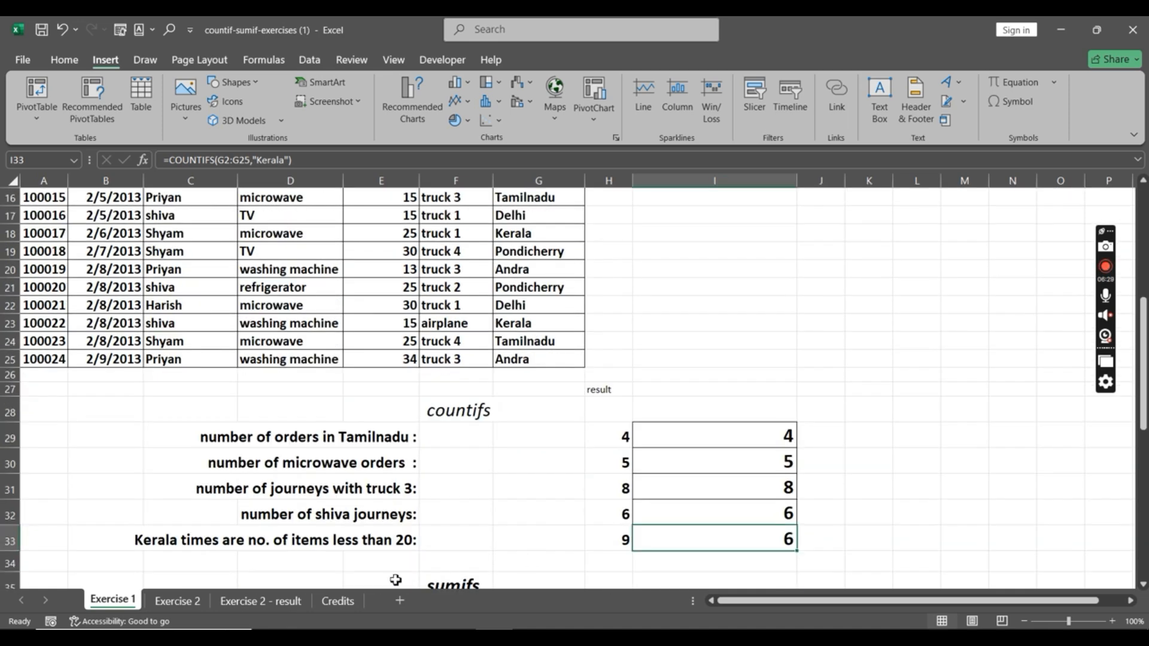
{"action": "scroll", "coordinate": [721, 440], "scroll_direction": "down", "scroll_amount": 2}
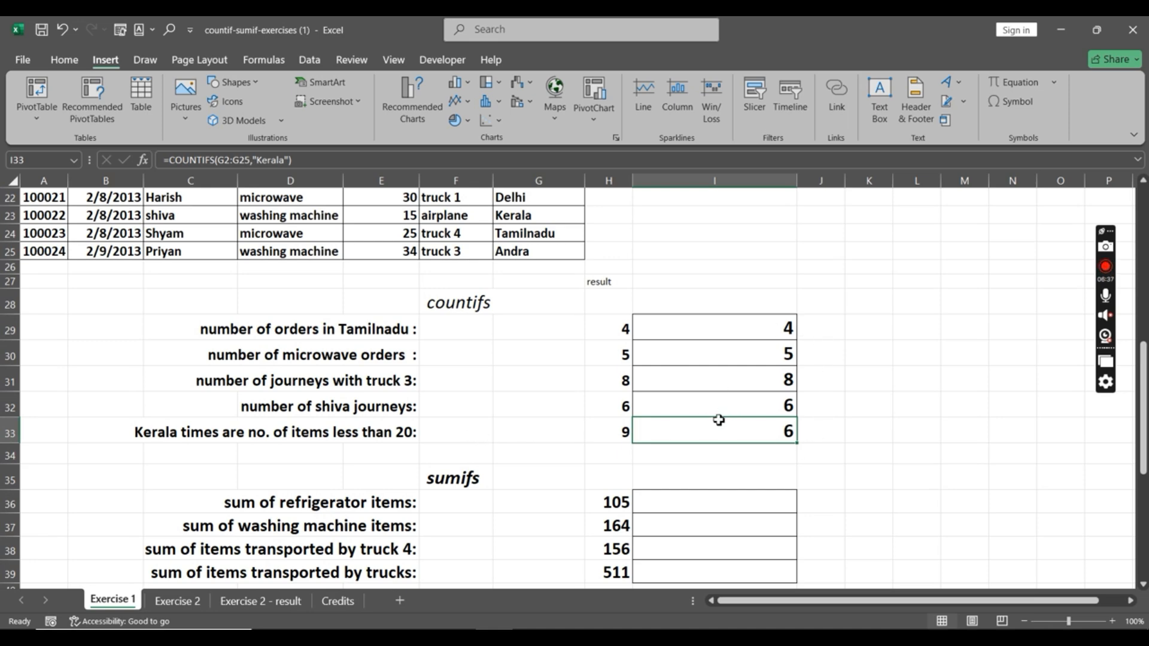
{"action": "scroll", "coordinate": [611, 436], "scroll_direction": "down", "scroll_amount": 3}
{"action": "scroll", "coordinate": [598, 436], "scroll_direction": "up", "scroll_amount": 2}
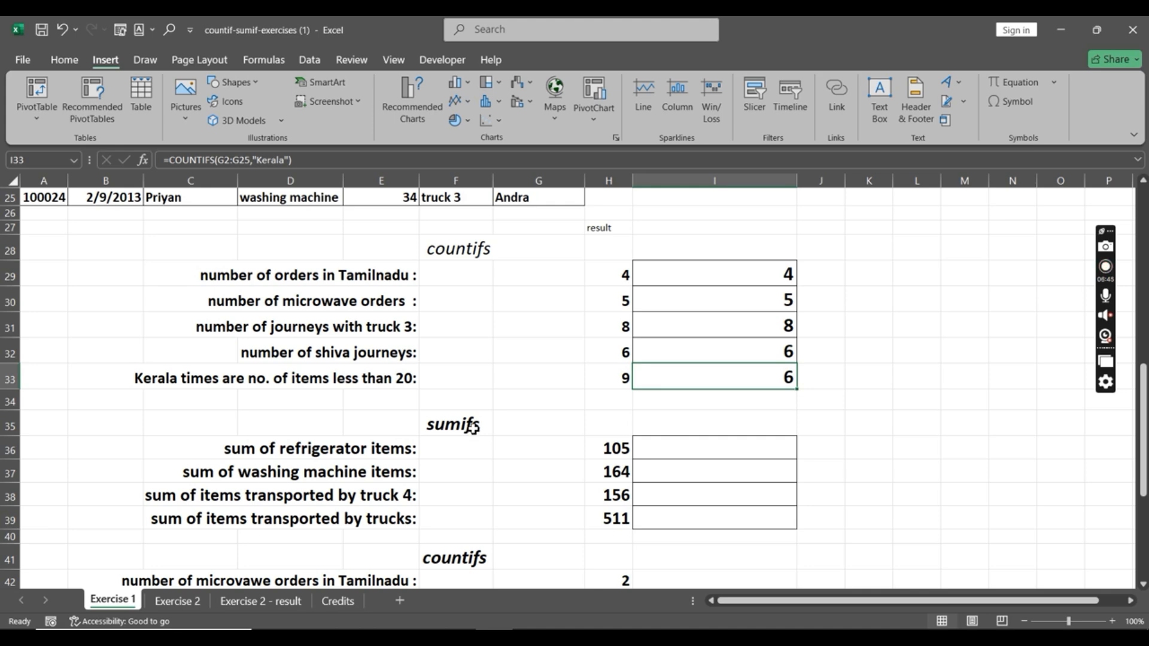
{"action": "scroll", "coordinate": [724, 393], "scroll_direction": "up", "scroll_amount": 6}
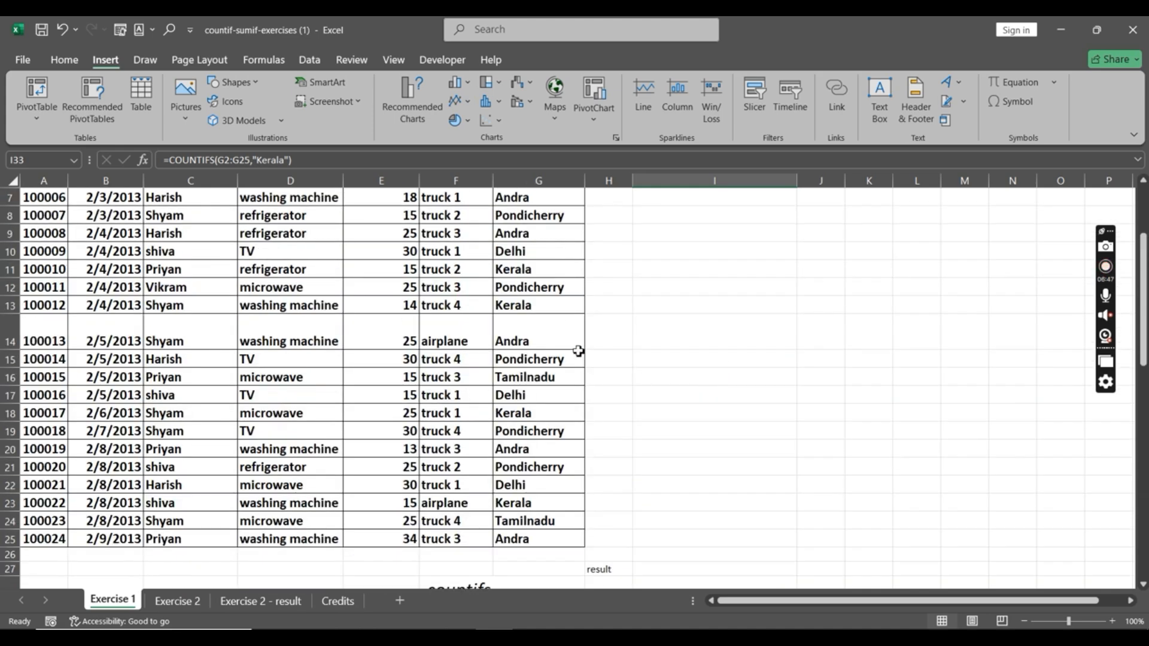
{"action": "scroll", "coordinate": [522, 245], "scroll_direction": "up", "scroll_amount": 2}
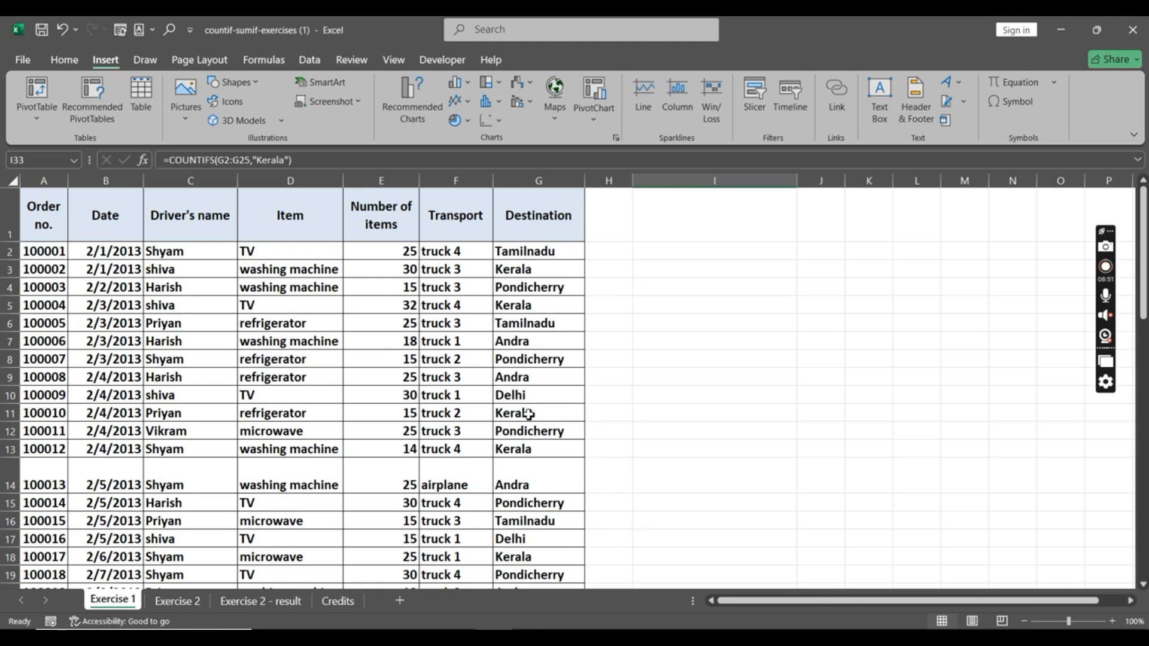
- Review the destinations and number-of-items values in the orders table against the Kerala countifs question in row 33
{"action": "scroll", "coordinate": [527, 478], "scroll_direction": "down", "scroll_amount": 3}
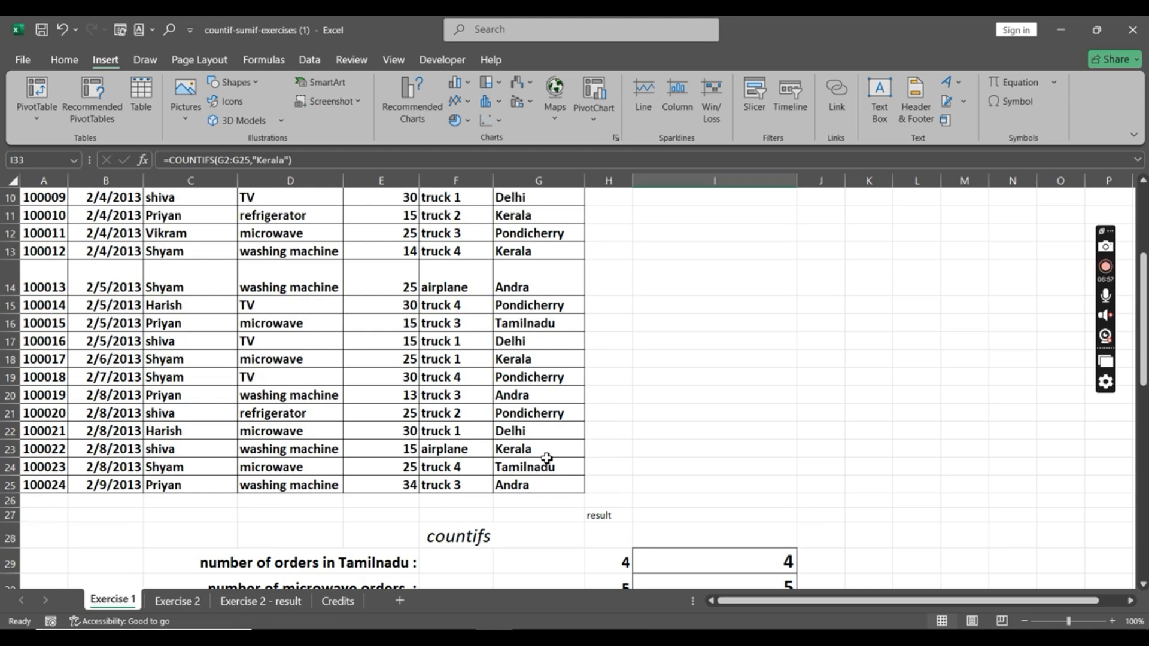
{"action": "scroll", "coordinate": [533, 462], "scroll_direction": "down", "scroll_amount": 2}
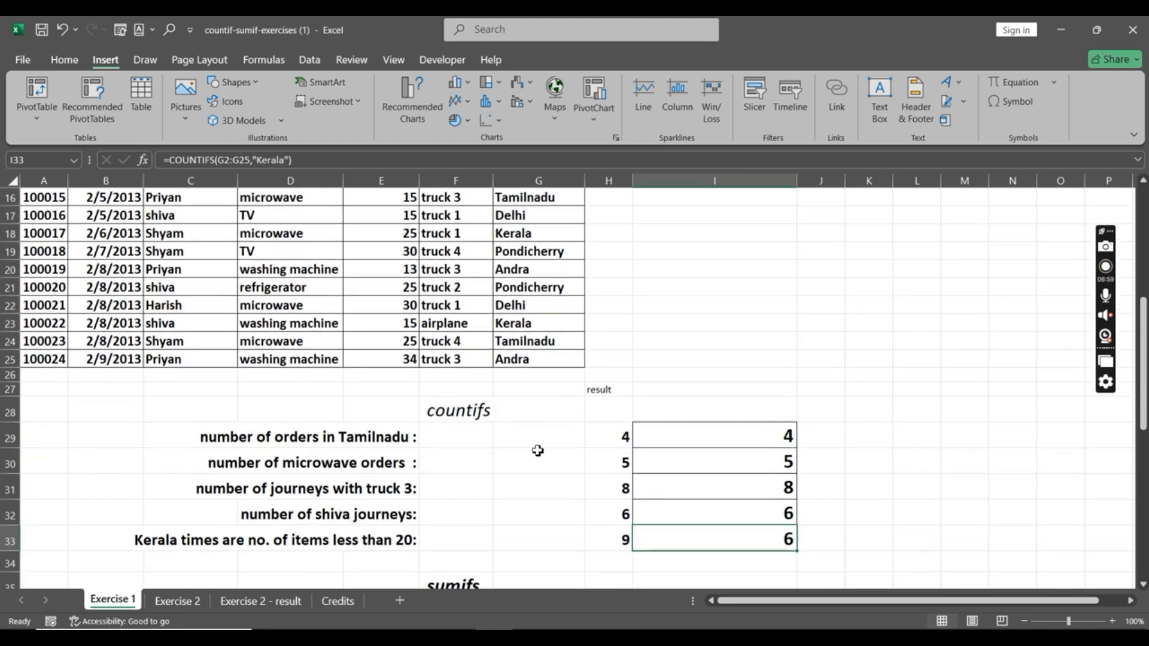
{"action": "scroll", "coordinate": [536, 458], "scroll_direction": "up", "scroll_amount": 5}
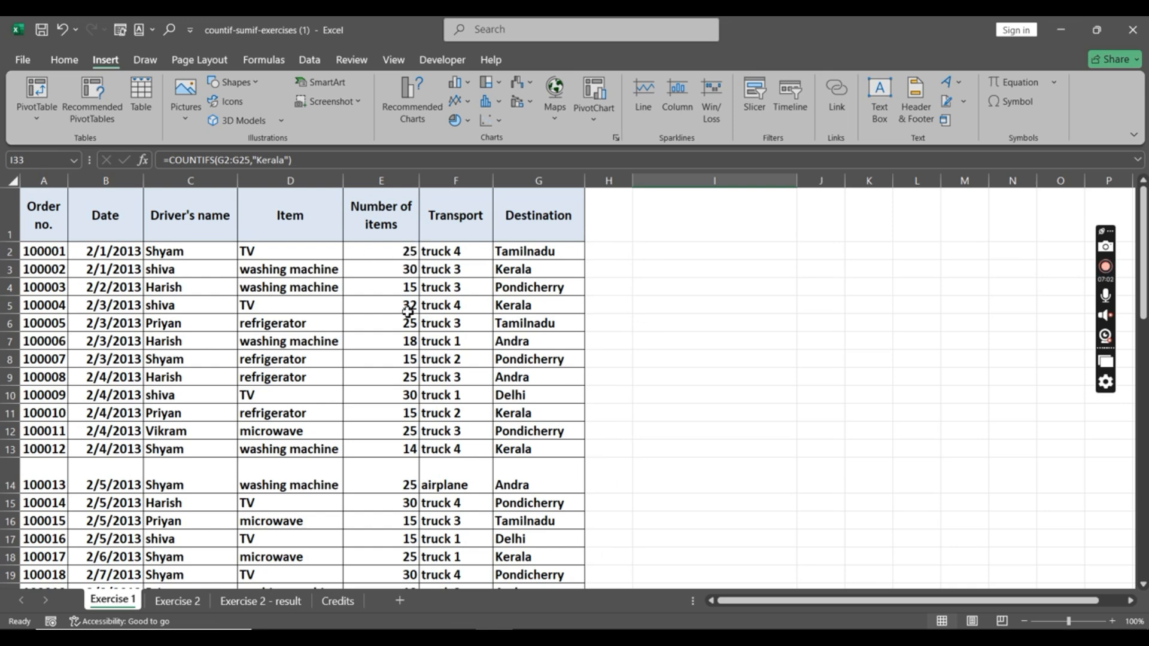
{"action": "left_click", "coordinate": [404, 256]}
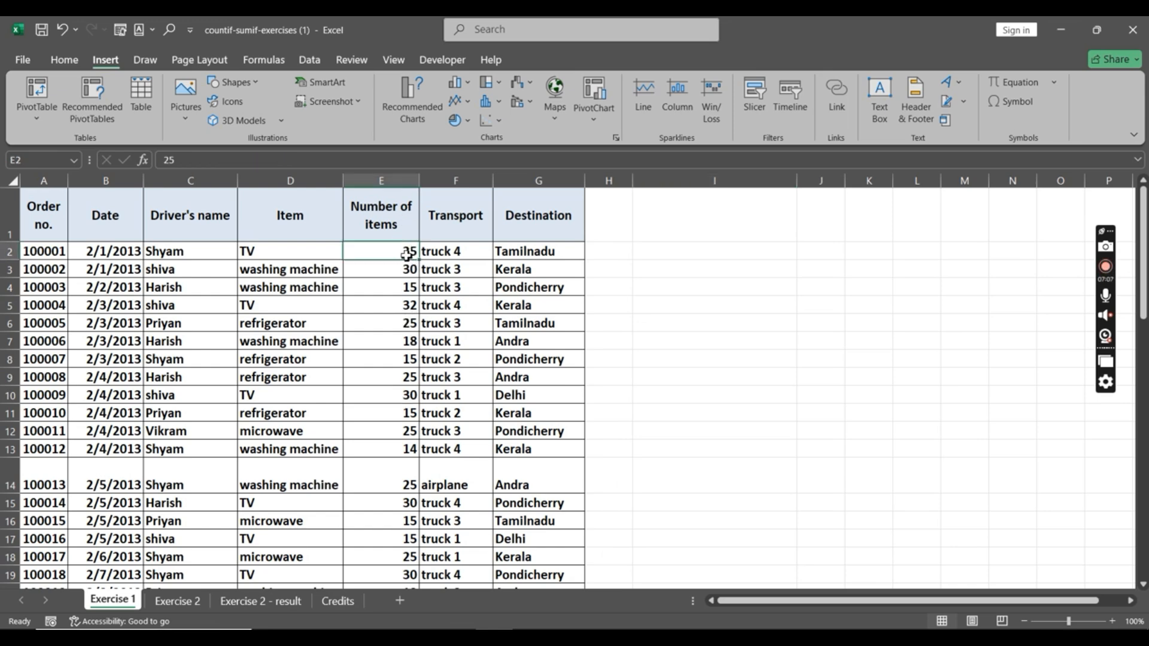
{"action": "left_click", "coordinate": [409, 307]}
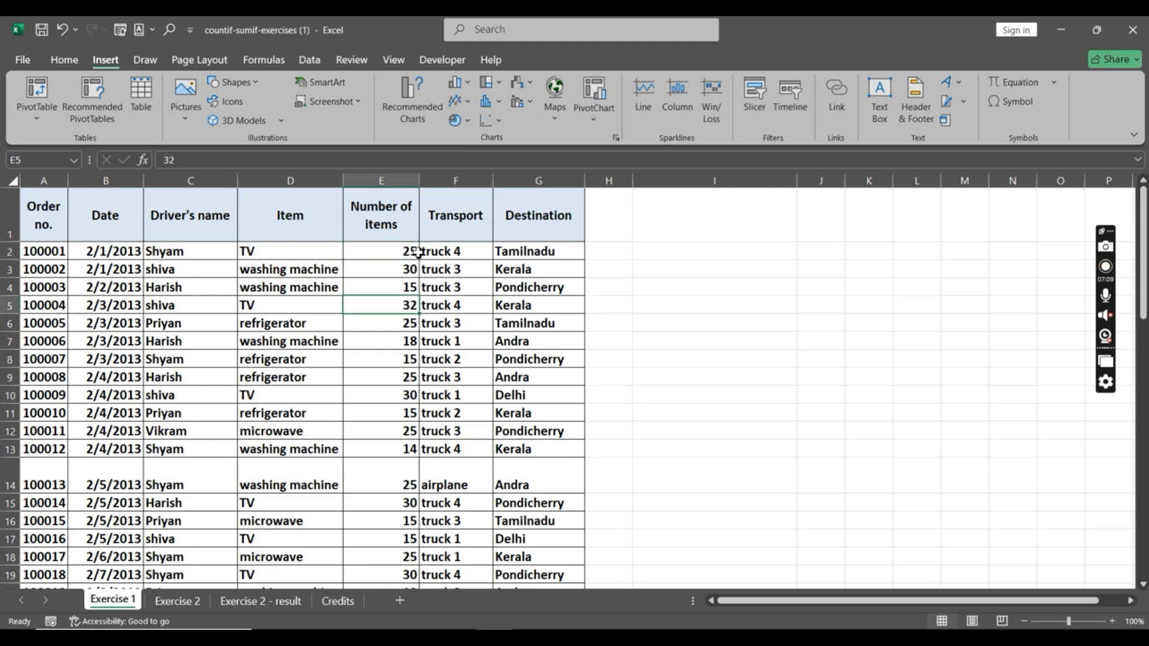
{"action": "left_click", "coordinate": [407, 395]}
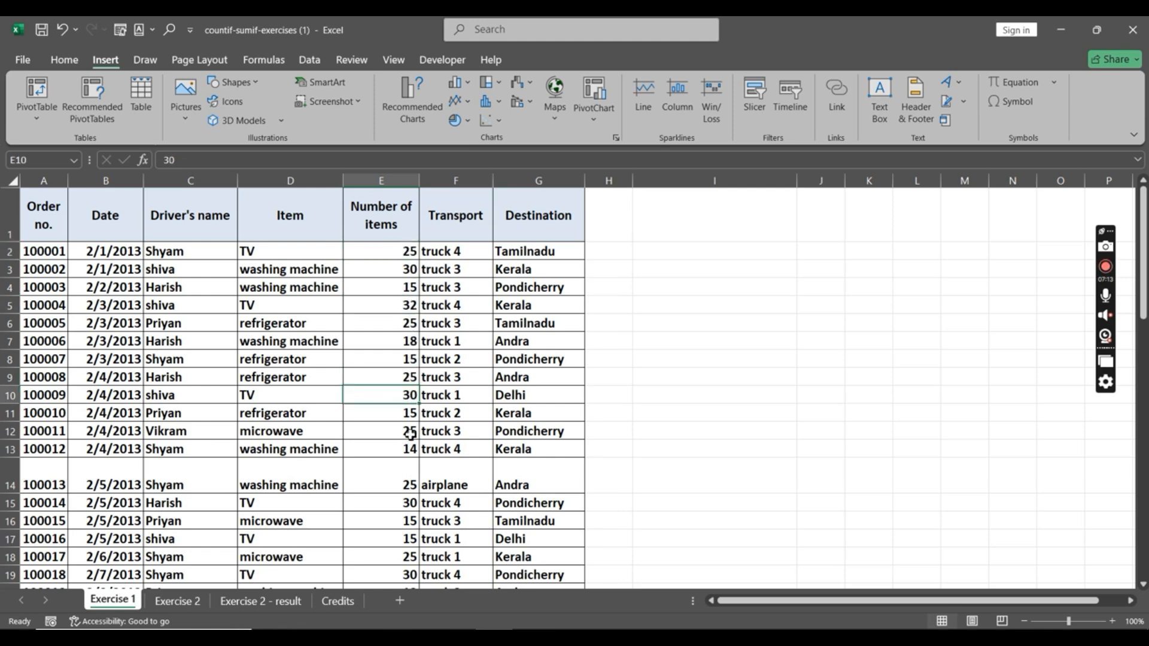
{"action": "scroll", "coordinate": [410, 435], "scroll_direction": "down", "scroll_amount": 5}
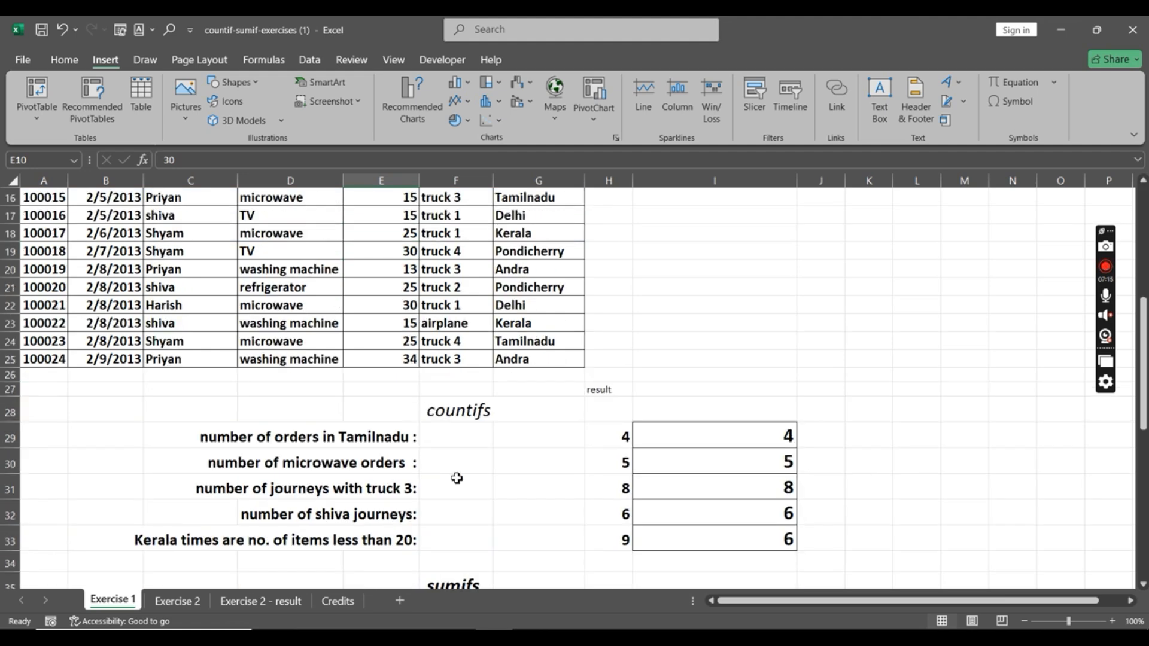
{"action": "scroll", "coordinate": [502, 510], "scroll_direction": "down", "scroll_amount": 6}
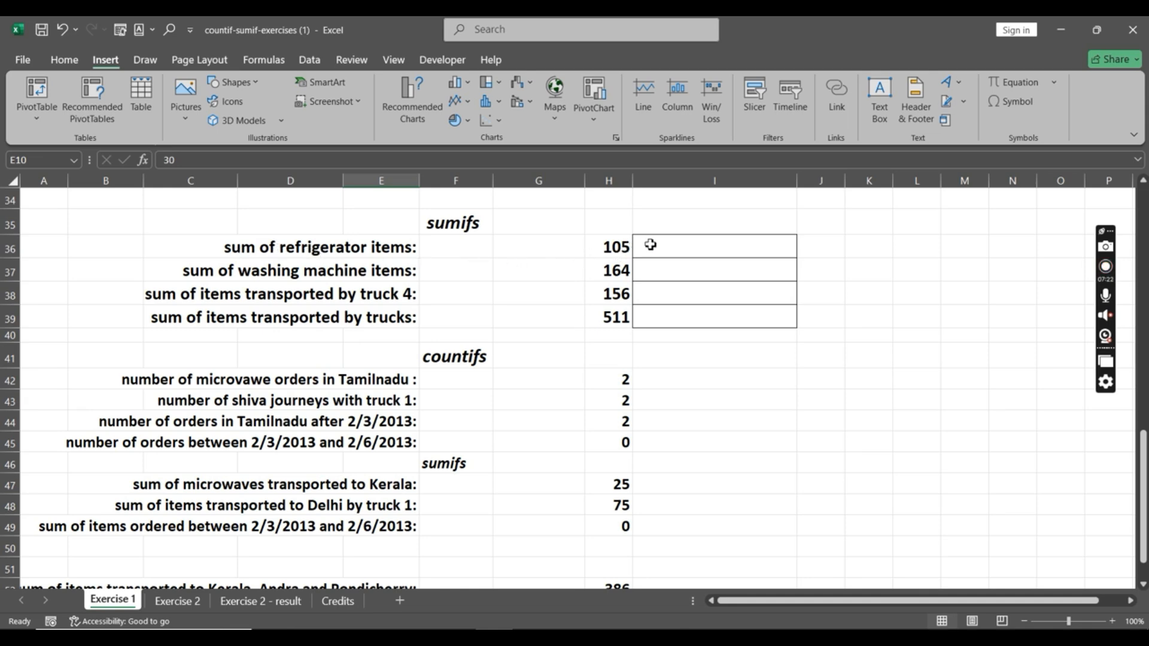
- Inspect the existing refrigerator formula in H36 and the table ranges it references, leaving the formula as it is
{"action": "left_click", "coordinate": [685, 248]}
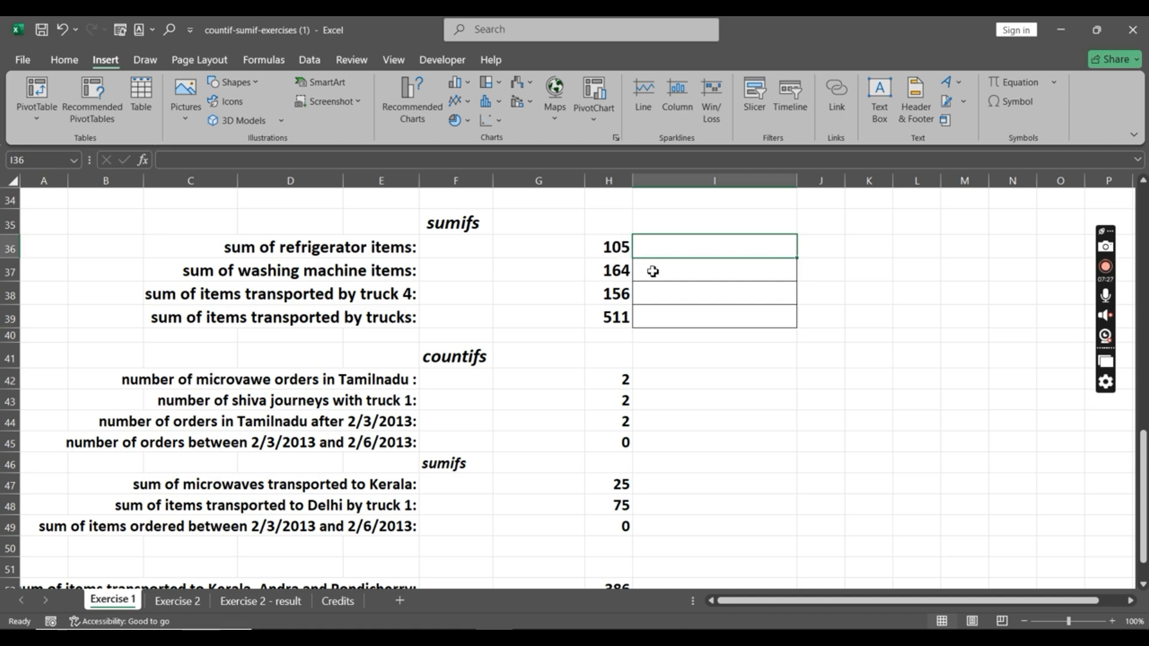
{"action": "scroll", "coordinate": [651, 270], "scroll_direction": "up", "scroll_amount": 2}
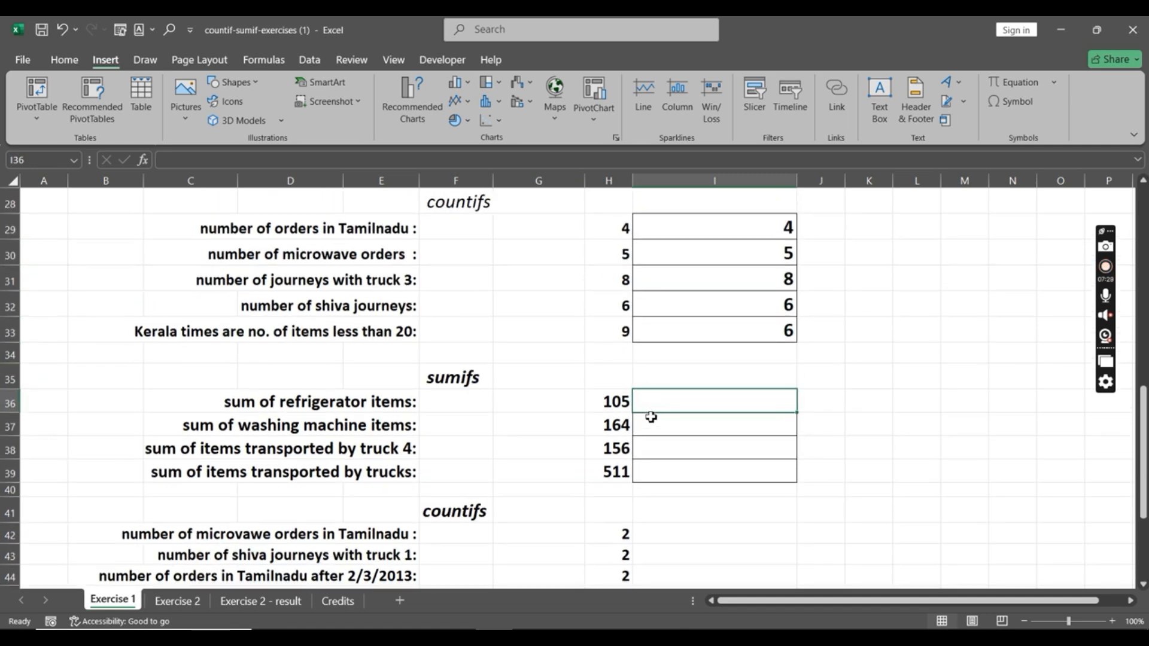
{"action": "scroll", "coordinate": [651, 419], "scroll_direction": "up", "scroll_amount": 3}
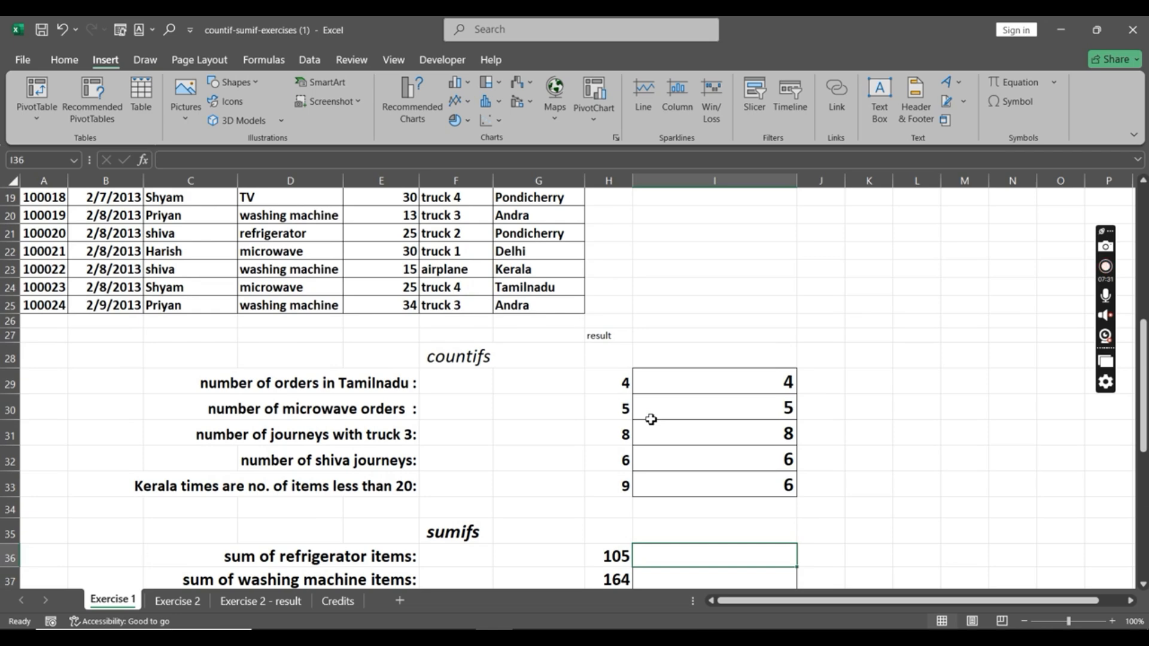
{"action": "scroll", "coordinate": [651, 419], "scroll_direction": "up", "scroll_amount": 1}
{"action": "scroll", "coordinate": [636, 485], "scroll_direction": "down", "scroll_amount": 2}
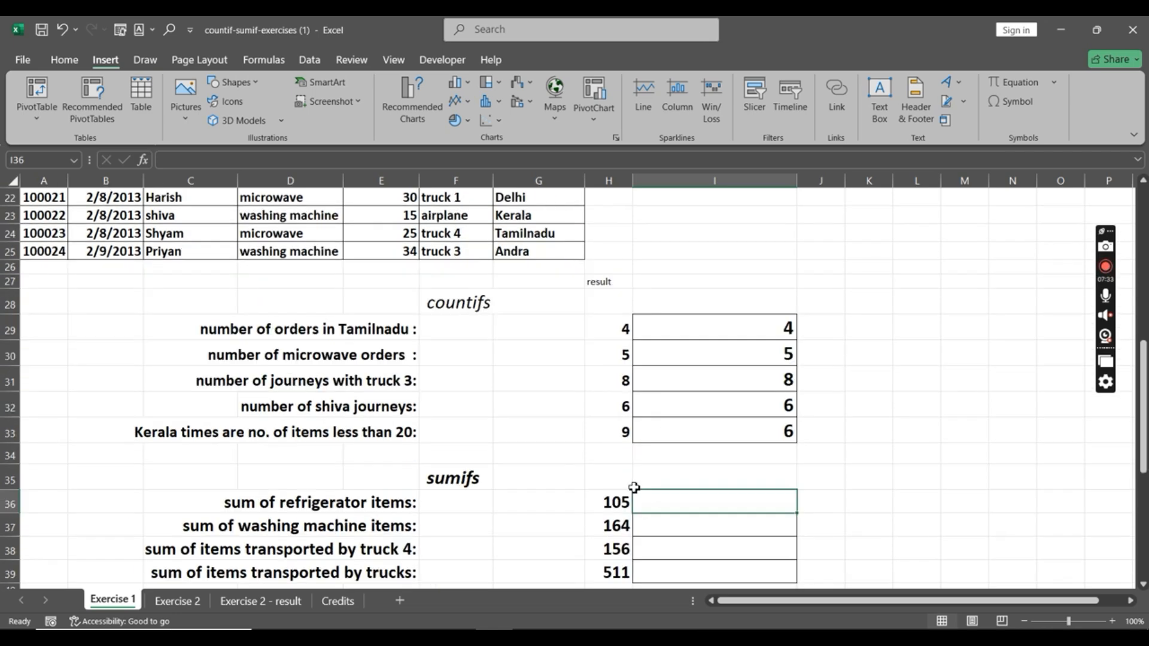
{"action": "left_click", "coordinate": [620, 499]}
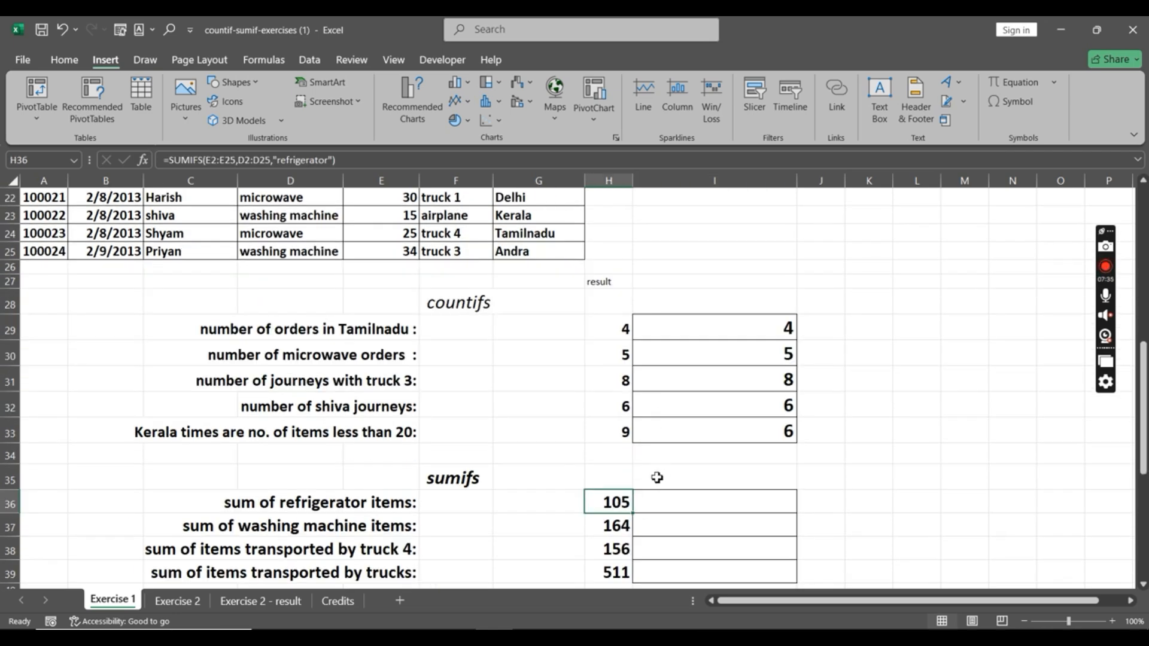
{"action": "double_click", "coordinate": [614, 504]}
{"action": "scroll", "coordinate": [351, 371], "scroll_direction": "up", "scroll_amount": 7}
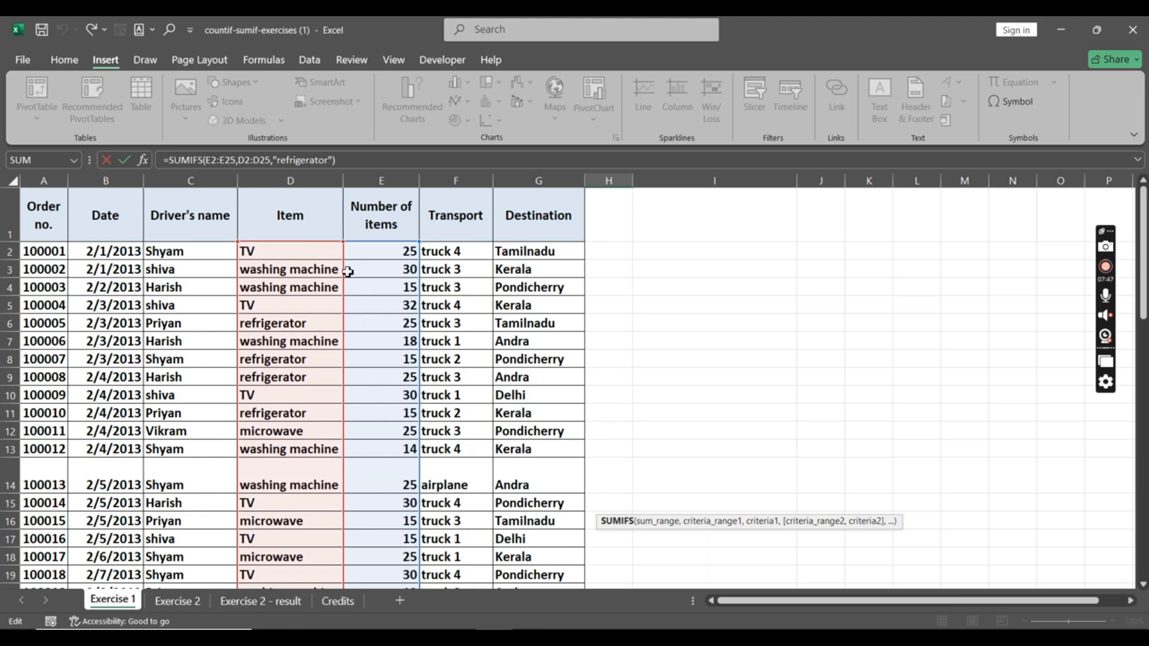
{"action": "scroll", "coordinate": [425, 410], "scroll_direction": "down", "scroll_amount": 3}
{"action": "scroll", "coordinate": [428, 409], "scroll_direction": "down", "scroll_amount": 2}
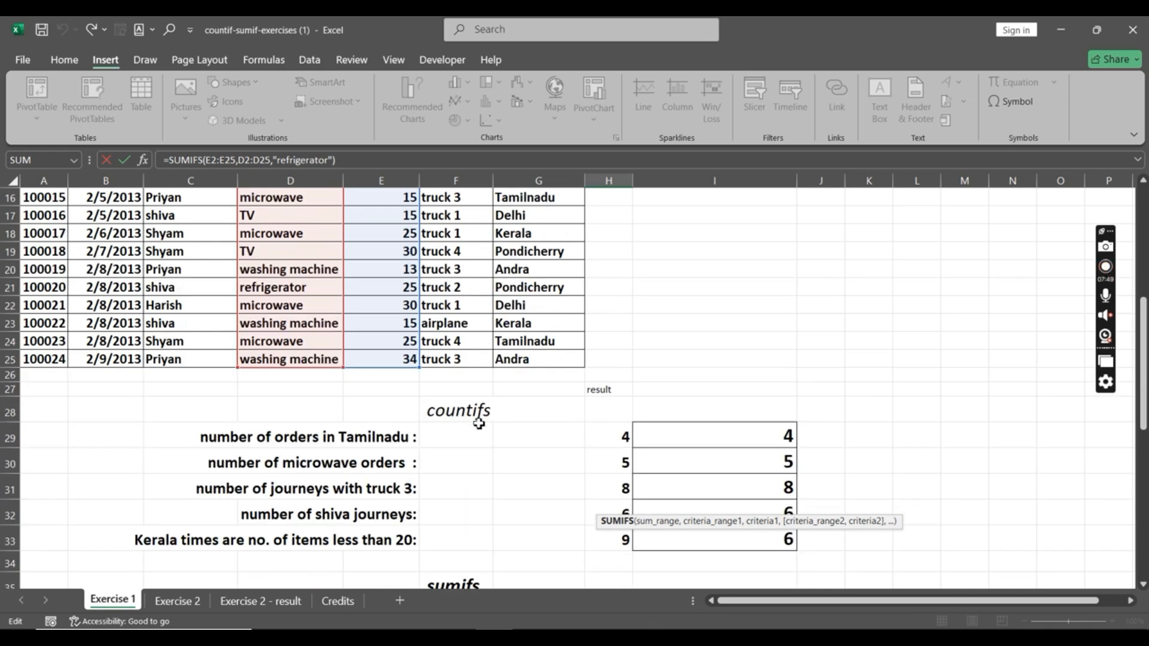
{"action": "scroll", "coordinate": [479, 424], "scroll_direction": "down", "scroll_amount": 2}
{"action": "scroll", "coordinate": [487, 427], "scroll_direction": "down", "scroll_amount": 2}
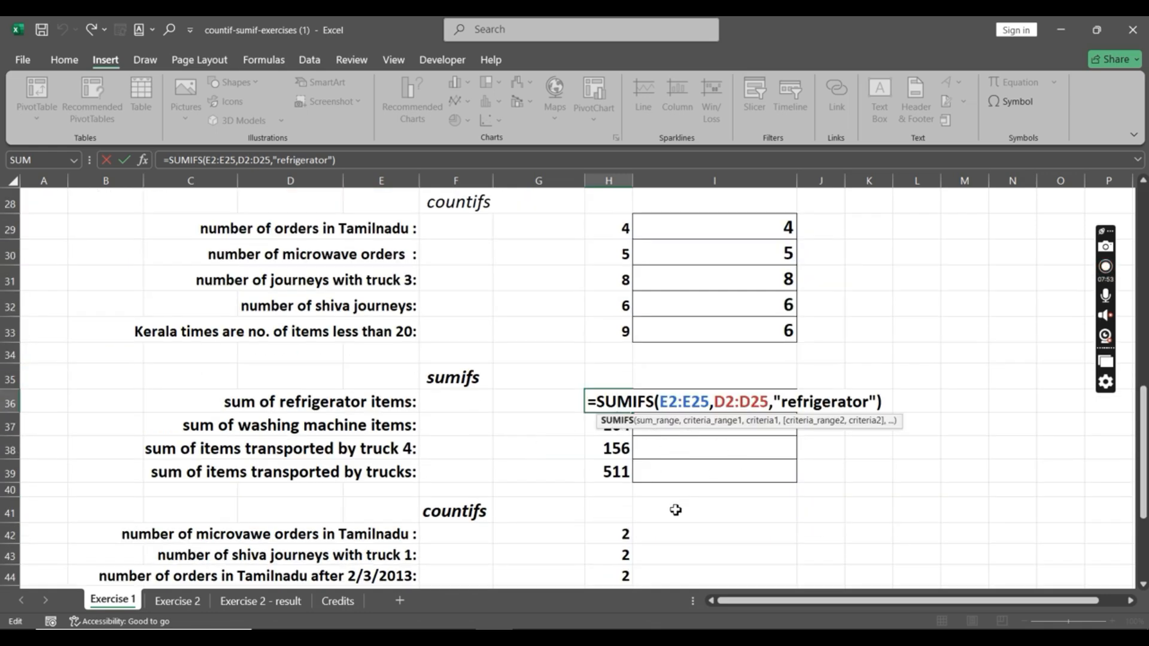
{"action": "key", "text": "Return"}
- Start a SUMIFS formula in I36 for the refrigerator question, using the number of items E2:E25 as the sum range
{"action": "left_click", "coordinate": [702, 405]}
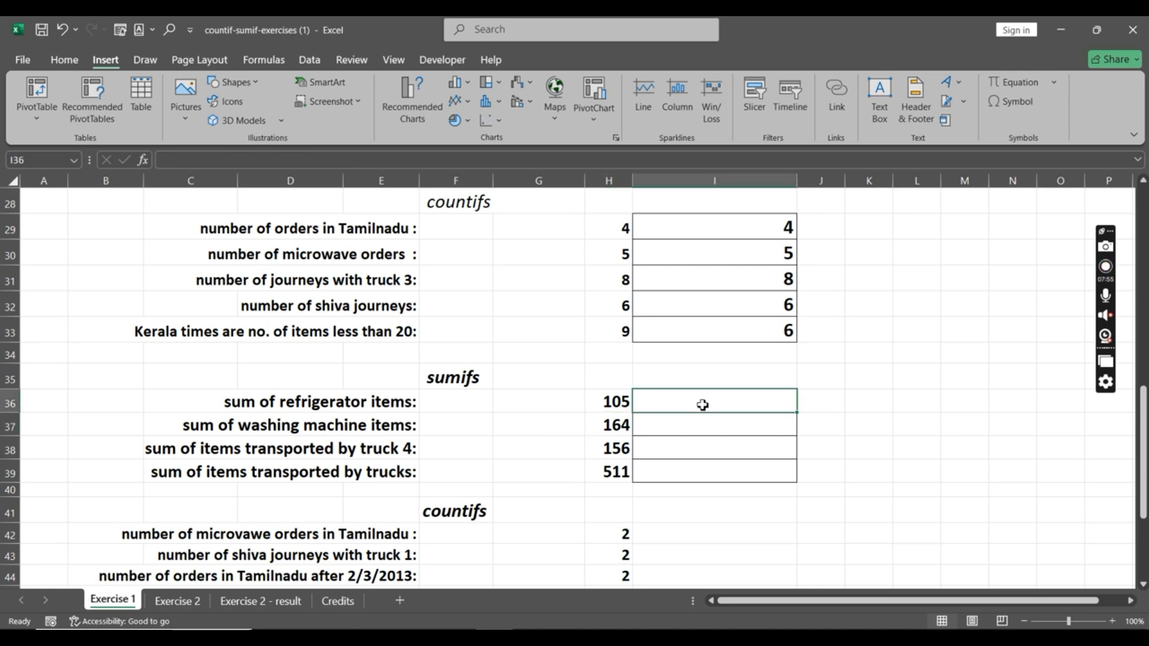
{"action": "type", "text": "="}
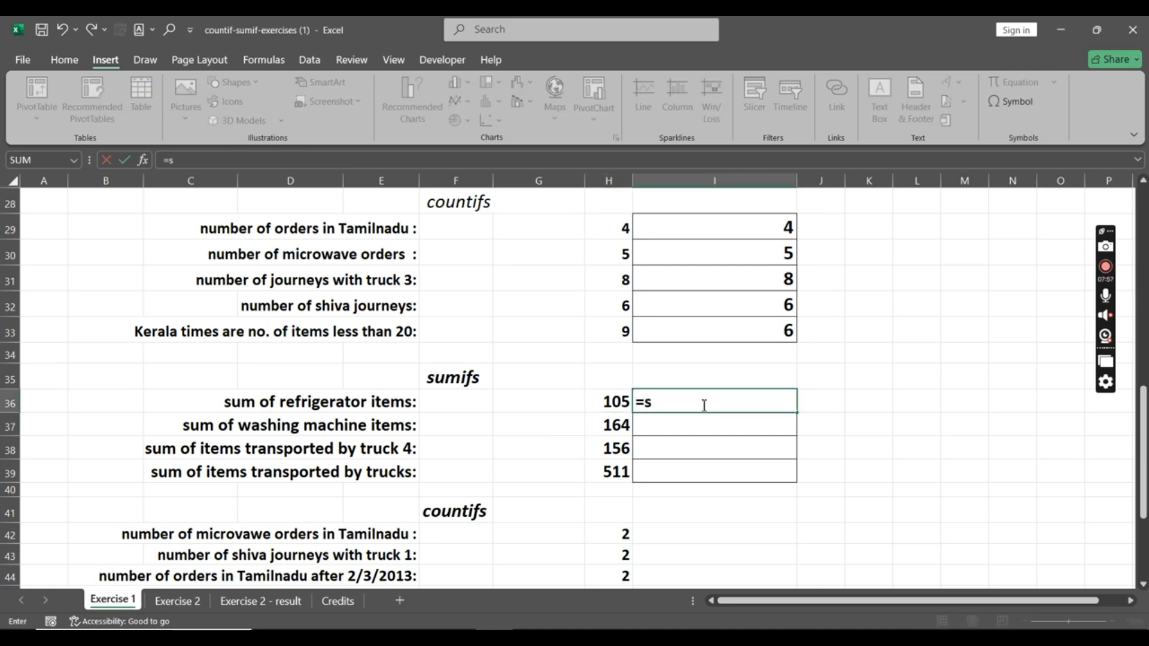
{"action": "type", "text": "sumifs"}
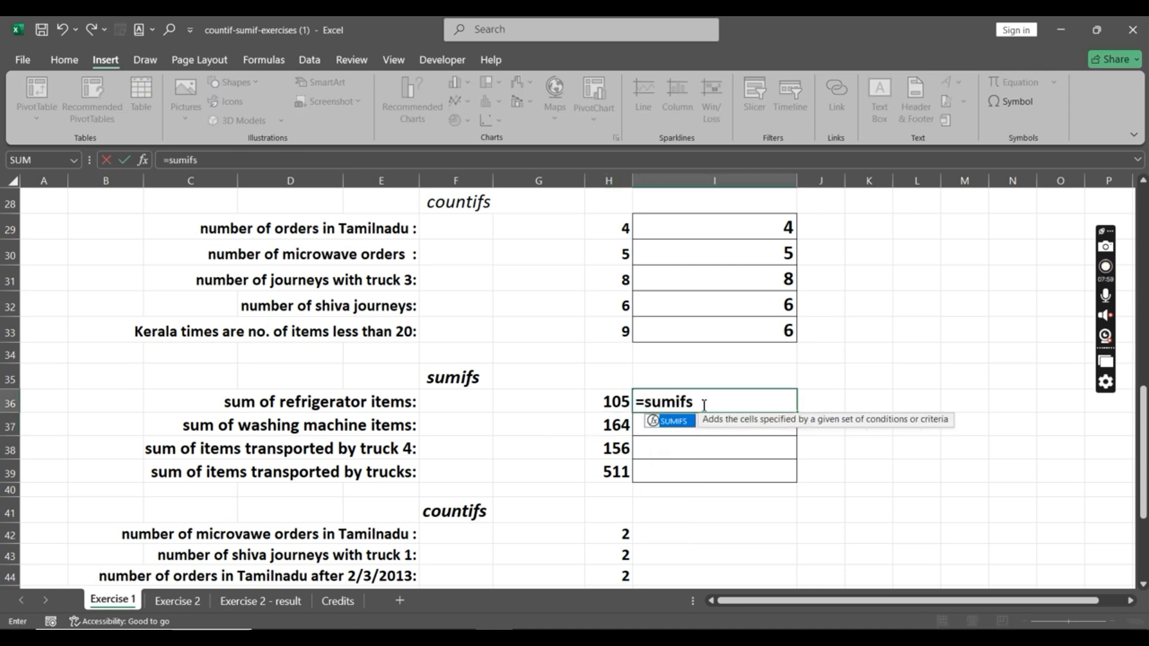
{"action": "type", "text": "("}
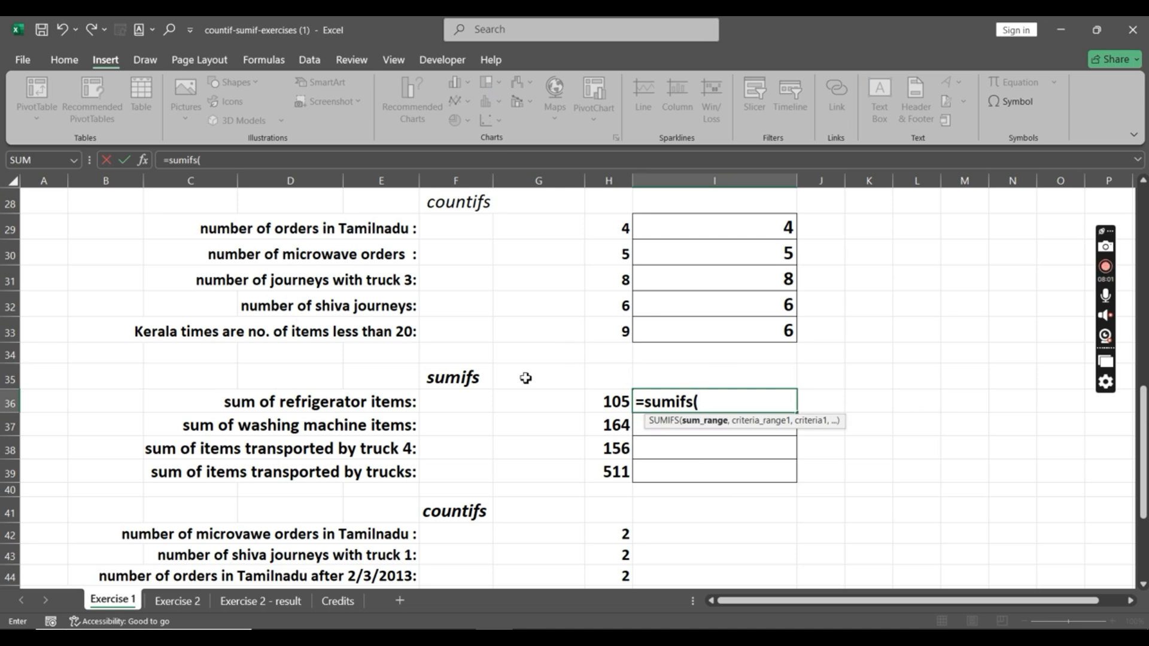
{"action": "scroll", "coordinate": [503, 368], "scroll_direction": "up", "scroll_amount": 9}
{"action": "left_click_drag", "start_coordinate": [404, 256], "coordinate": [385, 551]}
{"action": "type", "text": ","}
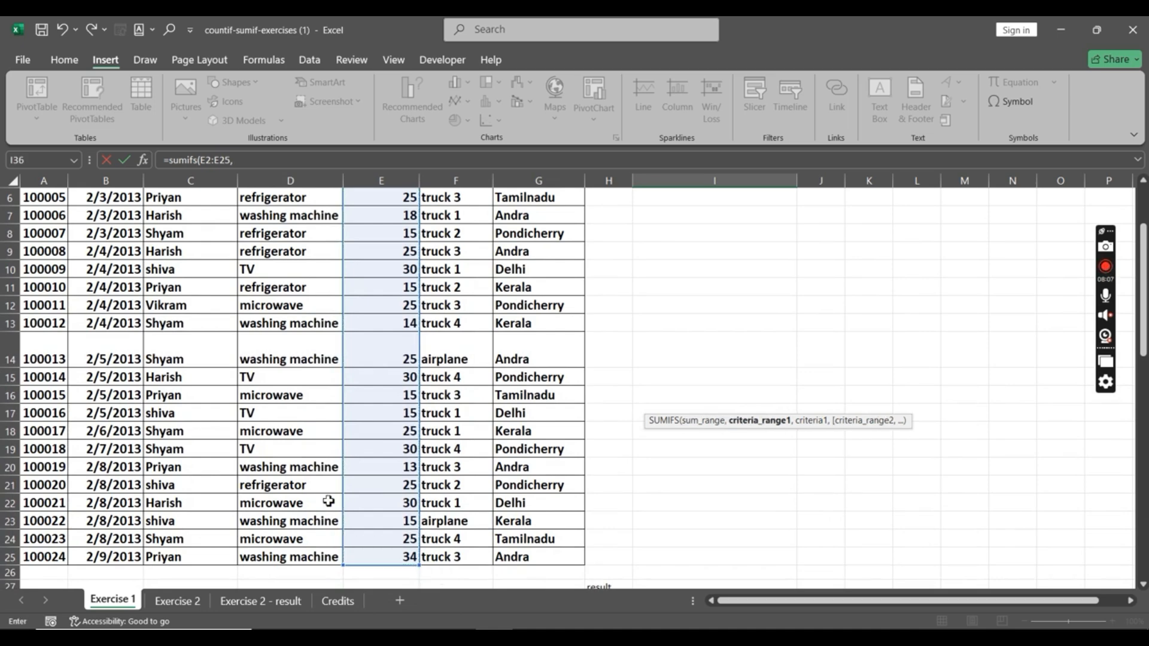
- Add items D2:D25 as the criteria range and "refrigerator" as the criterion in I36, and complete the SUMIFS formula
{"action": "scroll", "coordinate": [336, 505], "scroll_direction": "up", "scroll_amount": 2}
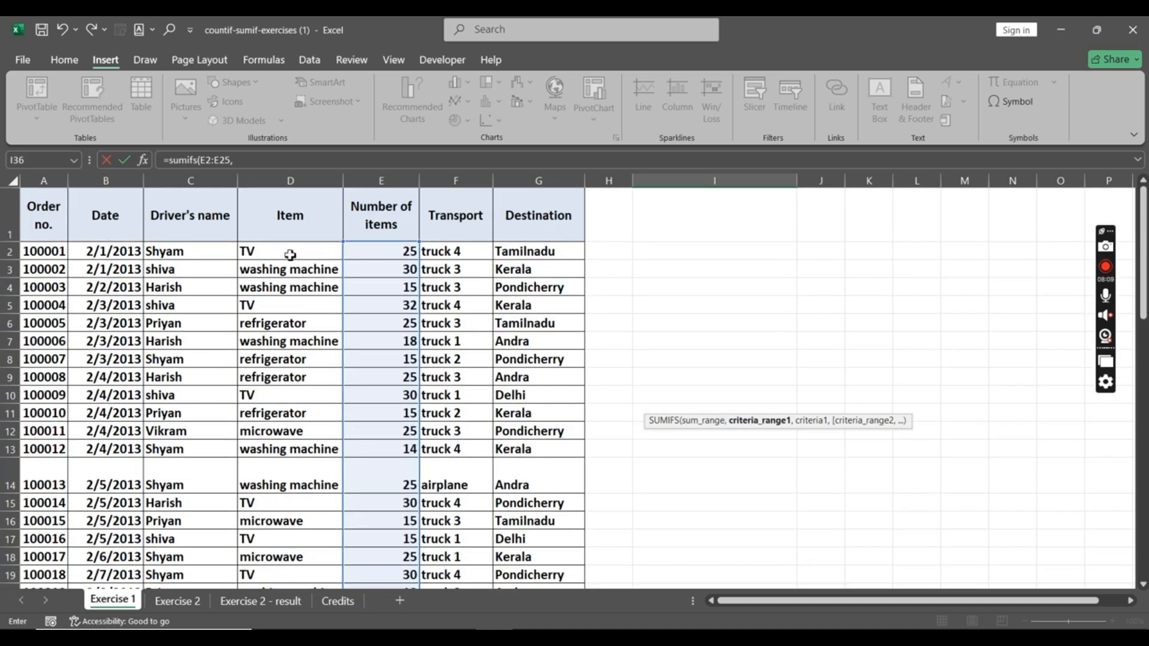
{"action": "left_click_drag", "start_coordinate": [289, 254], "coordinate": [290, 557]}
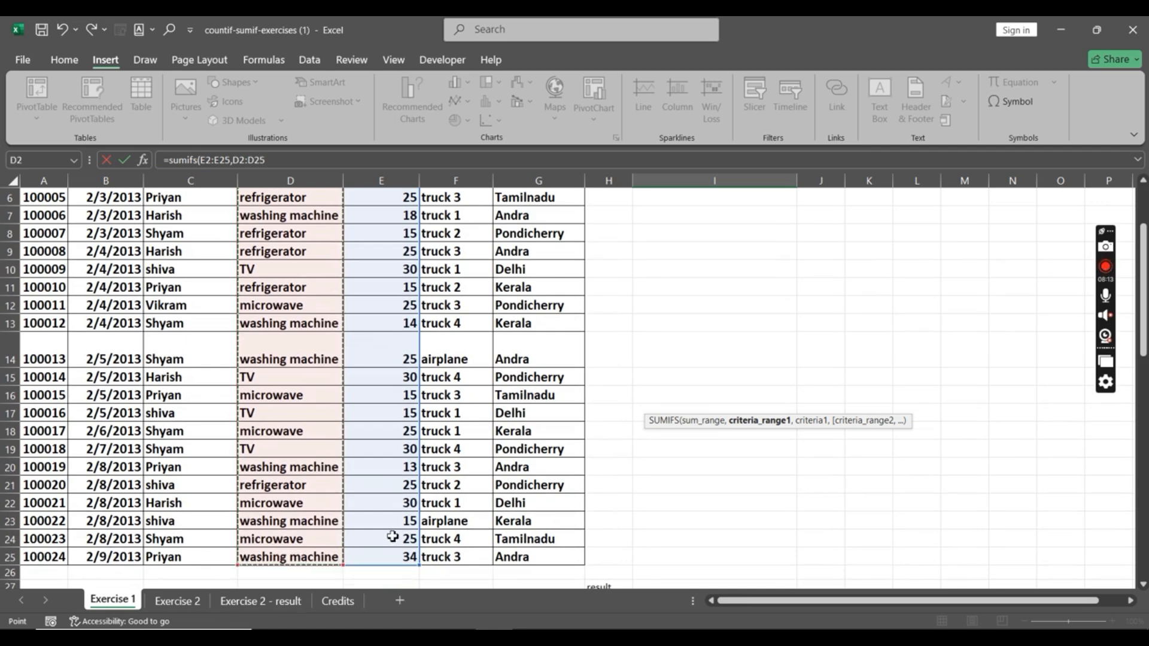
{"action": "type", "text": ","}
{"action": "scroll", "coordinate": [407, 521], "scroll_direction": "down", "scroll_amount": 3}
{"action": "scroll", "coordinate": [407, 519], "scroll_direction": "down", "scroll_amount": 2}
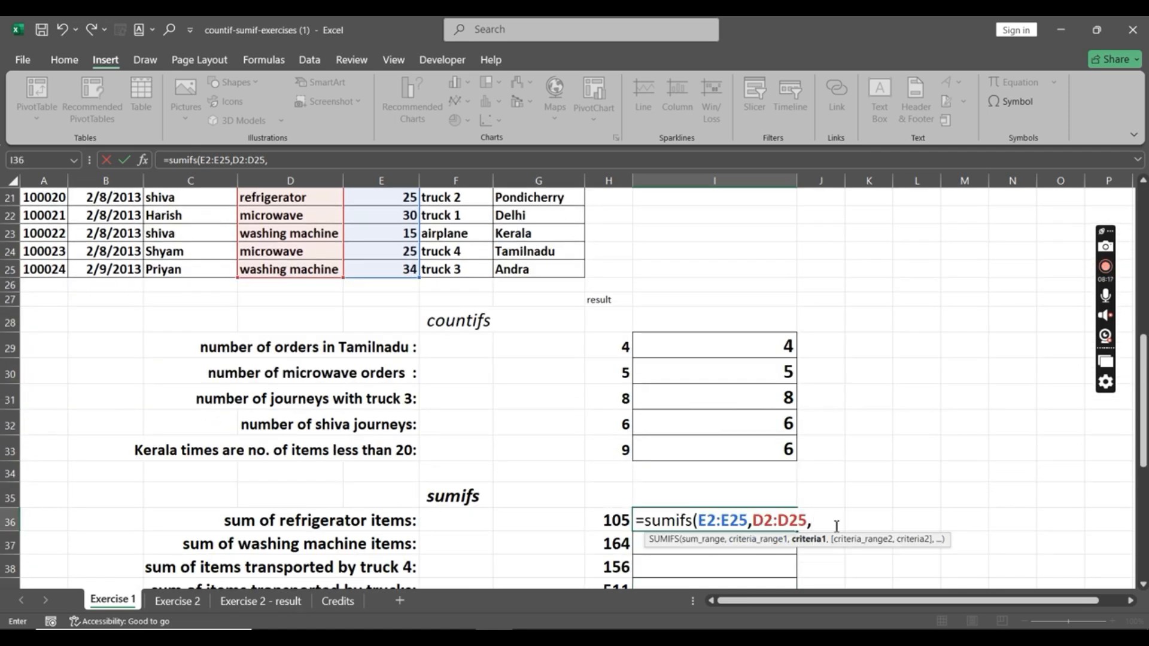
{"action": "type", "text": "\"refrig"}
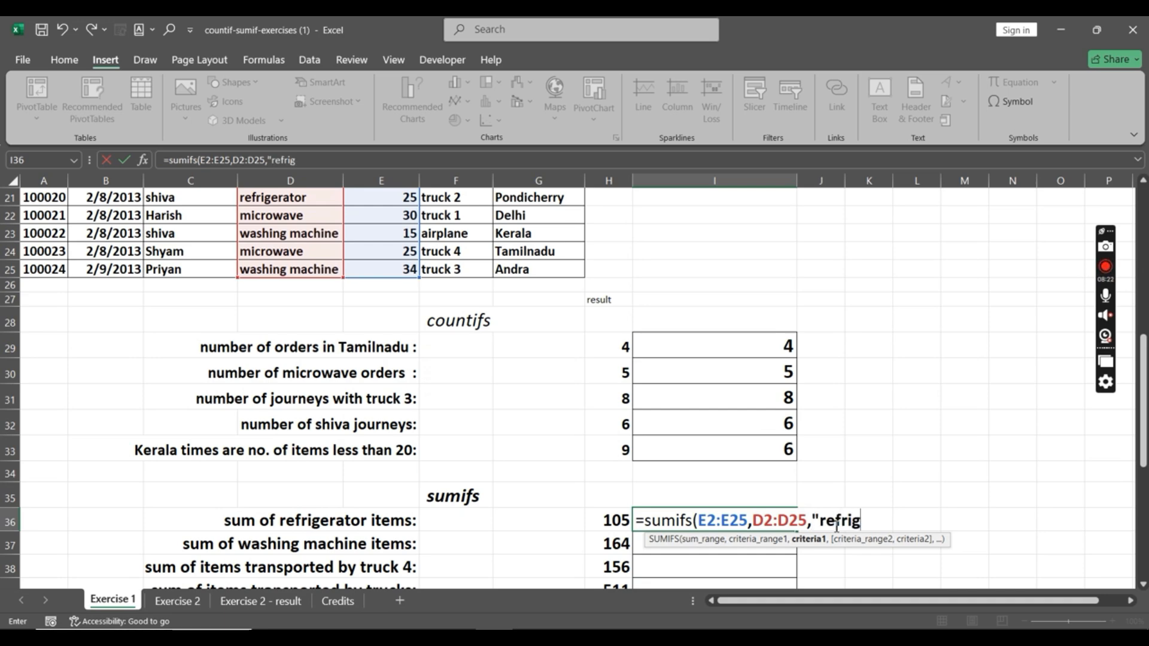
{"action": "type", "text": "erator\")"}
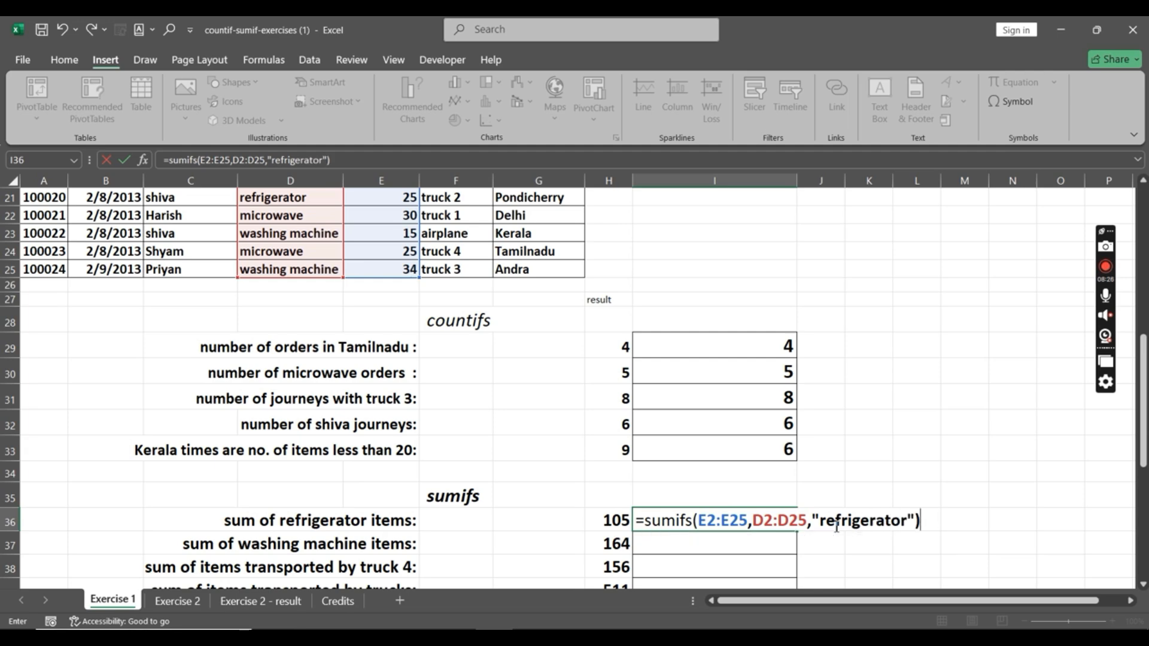
{"action": "key", "text": "Return"}
- Check the number of items of the refrigerator orders in the table against the SUMIFS result in I36
{"action": "scroll", "coordinate": [744, 526], "scroll_direction": "up", "scroll_amount": 7}
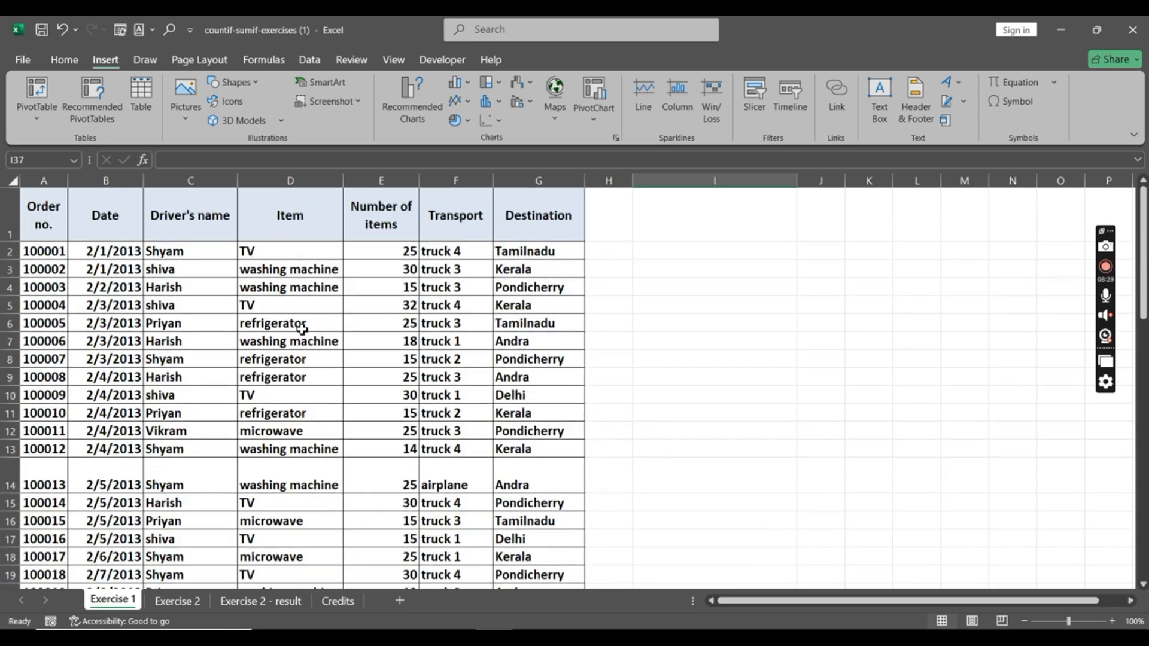
{"action": "left_click", "coordinate": [405, 328]}
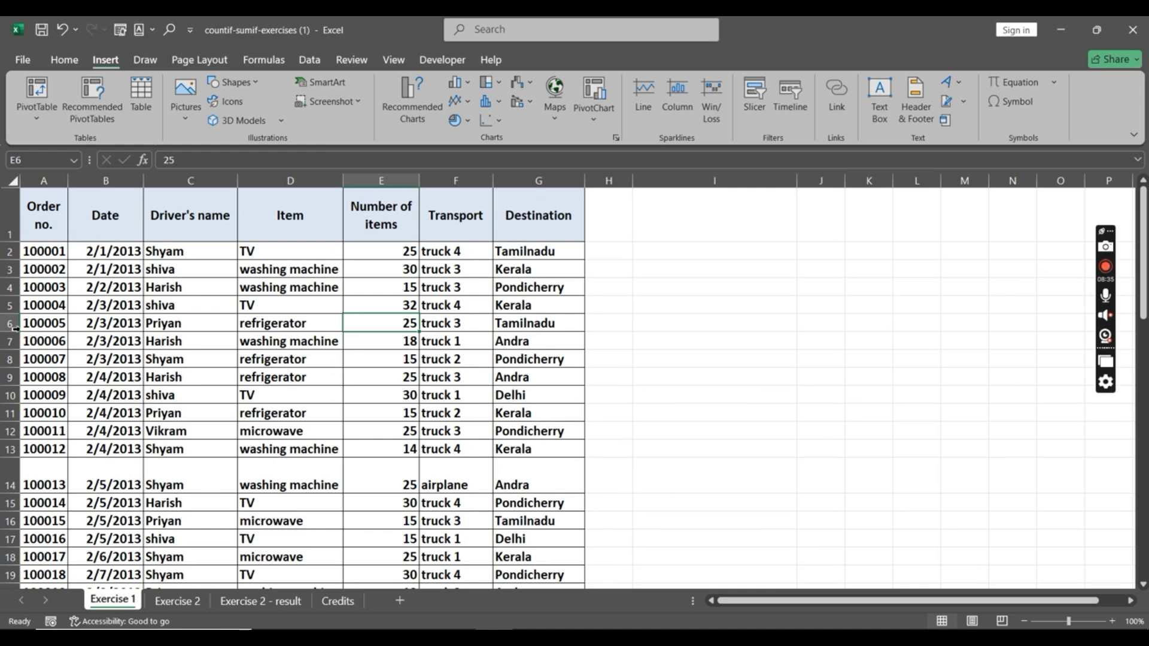
{"action": "key", "text": "Down"}
{"action": "key", "text": "Down"}
{"action": "left_click", "coordinate": [411, 378]}
{"action": "scroll", "coordinate": [407, 413], "scroll_direction": "down", "scroll_amount": 2}
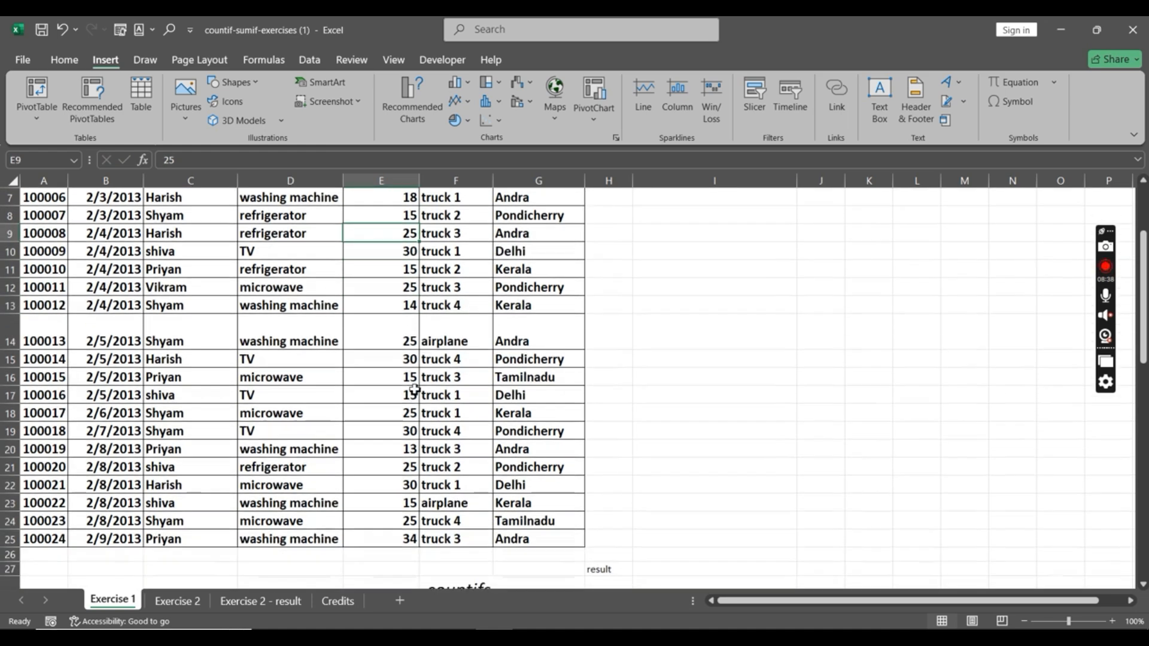
{"action": "scroll", "coordinate": [406, 450], "scroll_direction": "down", "scroll_amount": 6}
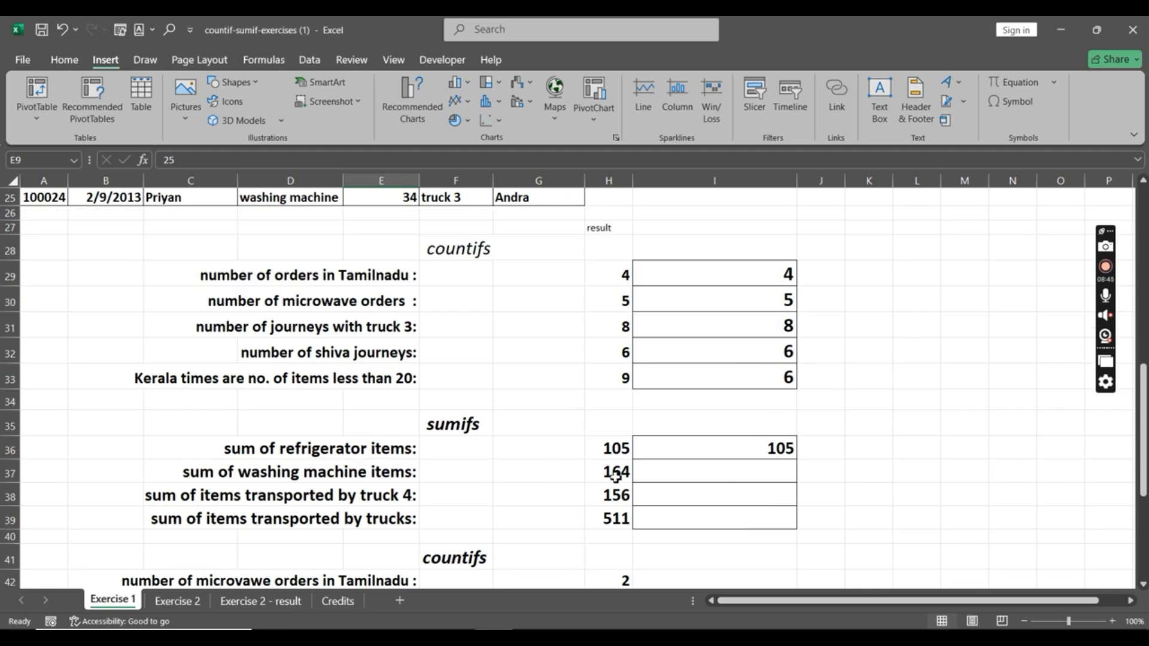
- Start a SUMIFS formula in I37 for the washing machine question, using the number of items E2:E25 as the sum range
{"action": "left_click", "coordinate": [754, 471]}
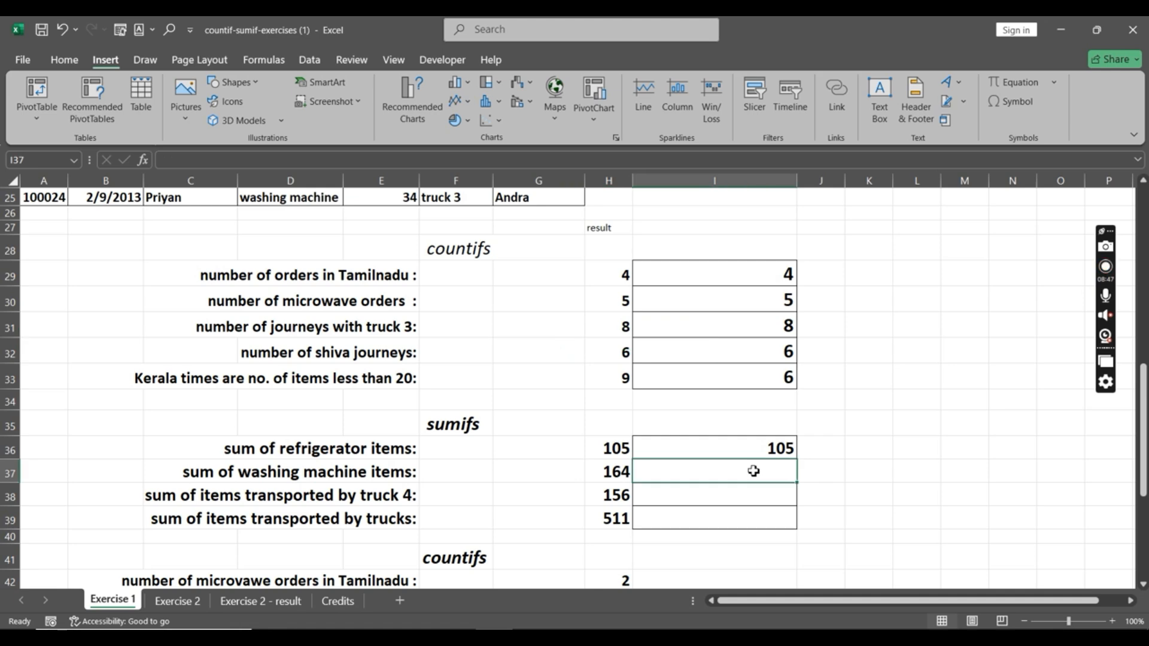
{"action": "type", "text": "=sumifs"}
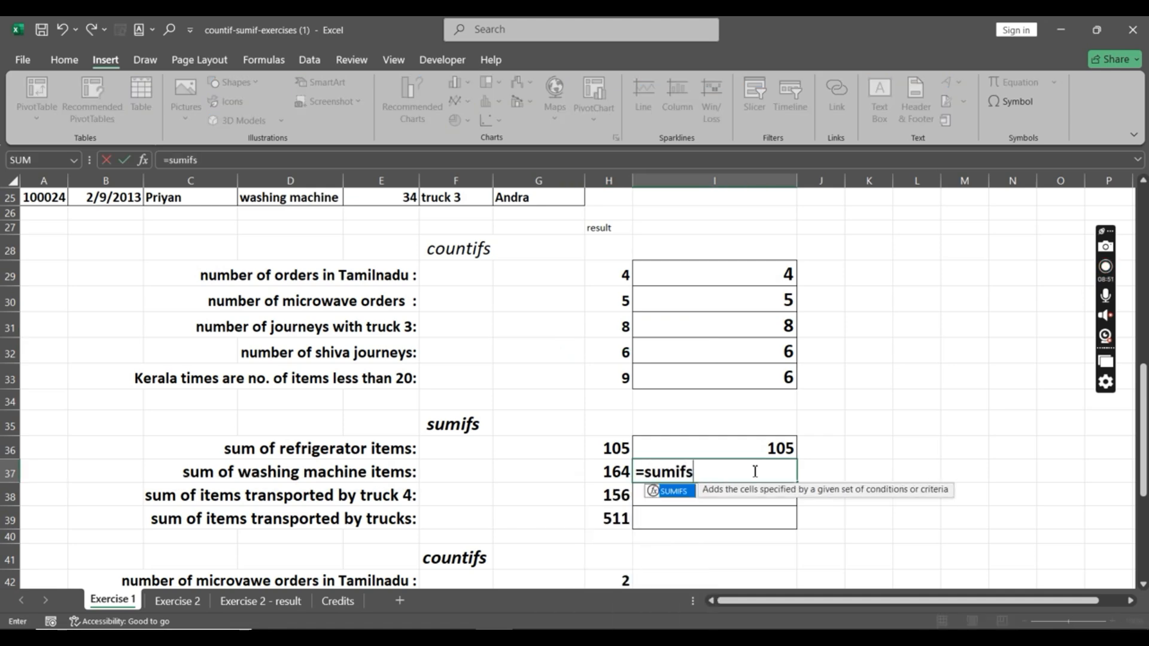
{"action": "type", "text": "("}
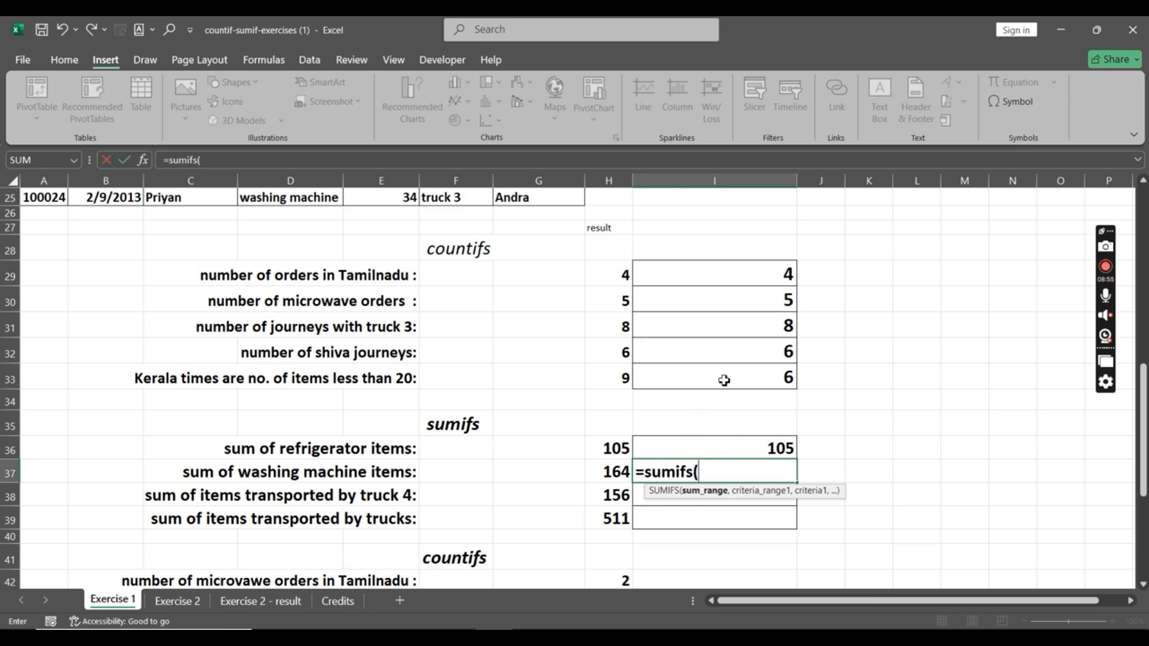
{"action": "scroll", "coordinate": [538, 233], "scroll_direction": "up", "scroll_amount": 1}
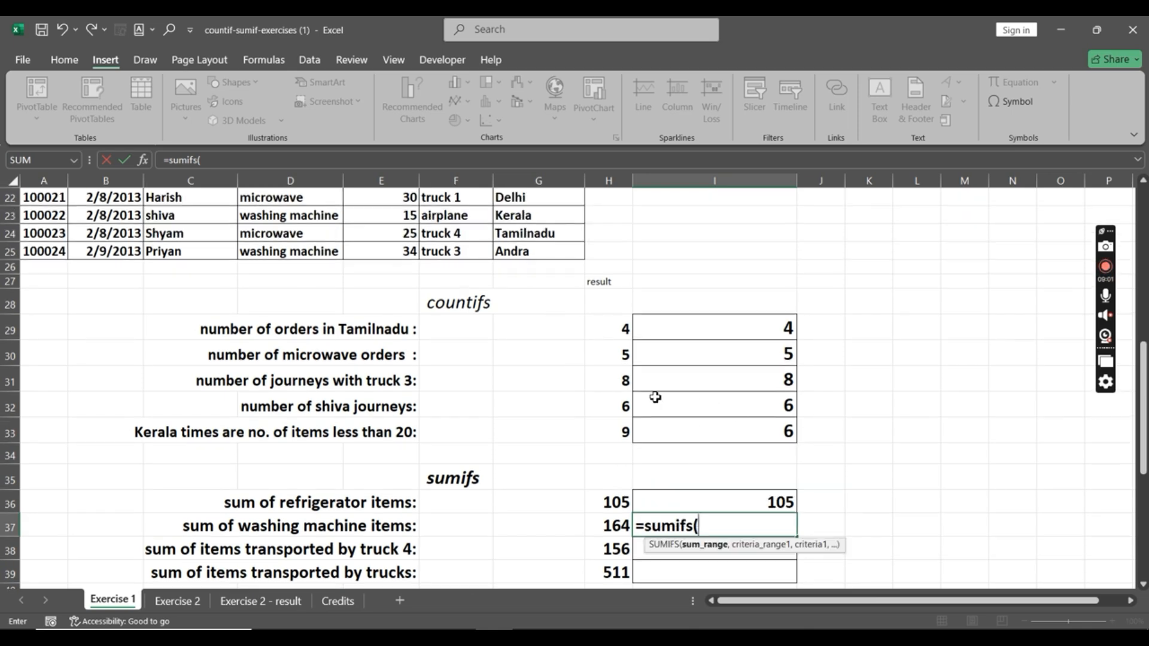
{"action": "scroll", "coordinate": [654, 403], "scroll_direction": "down", "scroll_amount": 3}
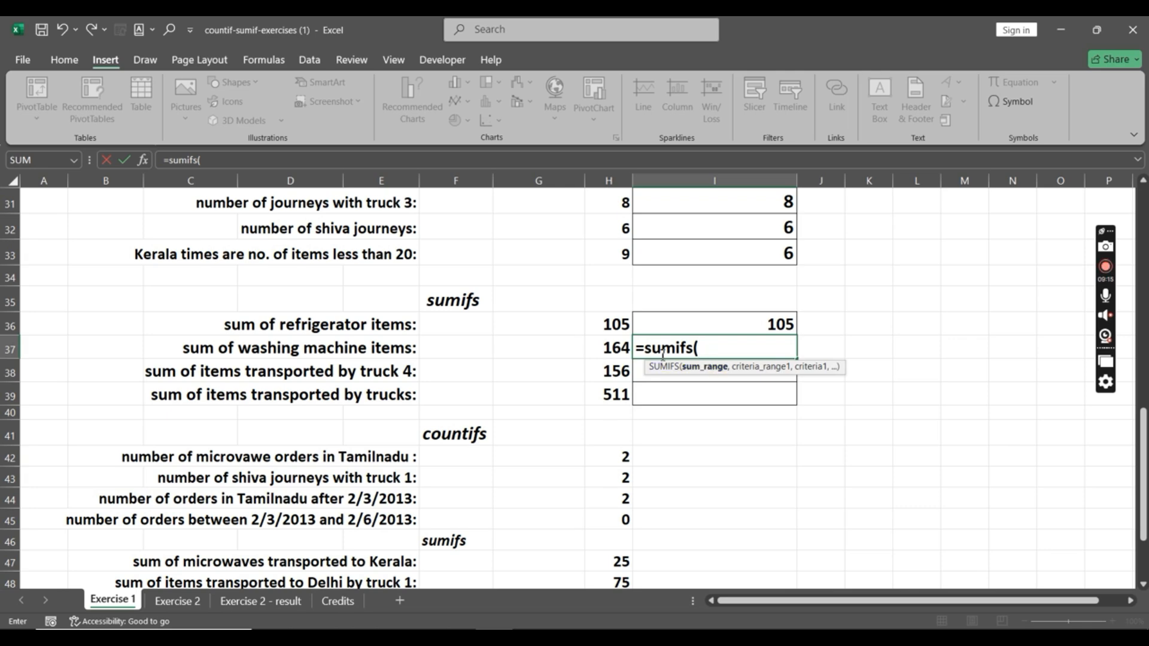
{"action": "scroll", "coordinate": [538, 359], "scroll_direction": "up", "scroll_amount": 10}
{"action": "left_click_drag", "start_coordinate": [393, 251], "coordinate": [385, 554]}
{"action": "type", "text": ","}
- Add items D2:D25 as the criteria range and "washing machine" as the criterion in I37, and complete the SUMIFS formula
{"action": "scroll", "coordinate": [395, 539], "scroll_direction": "up", "scroll_amount": 2}
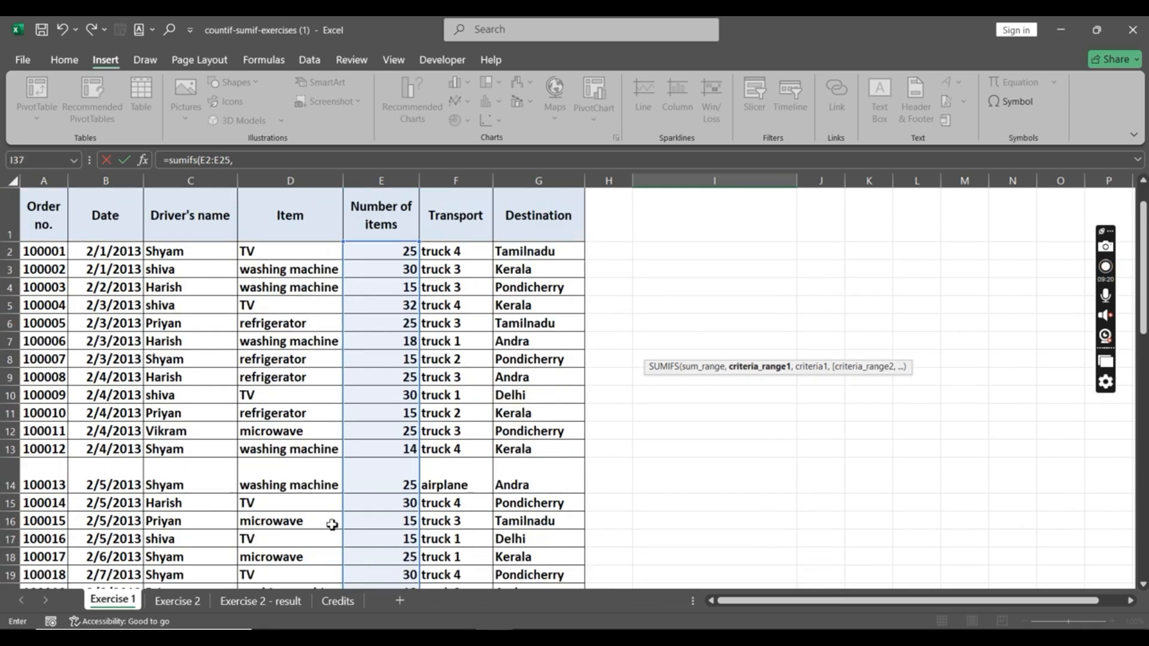
{"action": "left_click", "coordinate": [299, 253]}
{"action": "left_click_drag", "start_coordinate": [299, 317], "coordinate": [298, 585]}
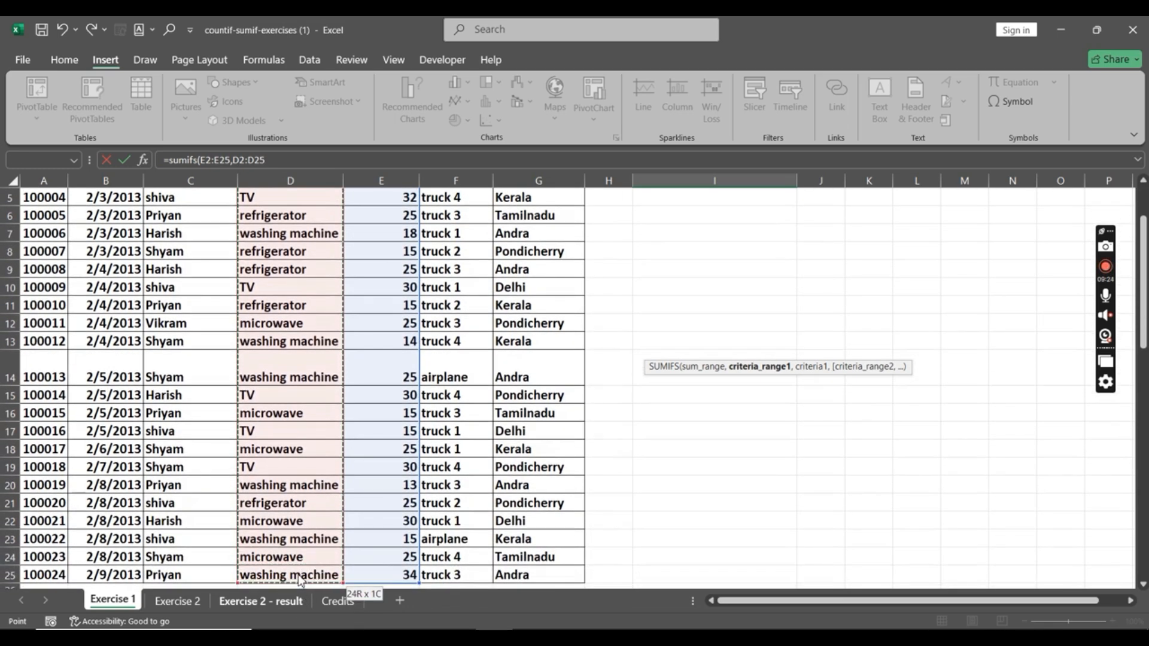
{"action": "scroll", "coordinate": [308, 565], "scroll_direction": "down", "scroll_amount": 2}
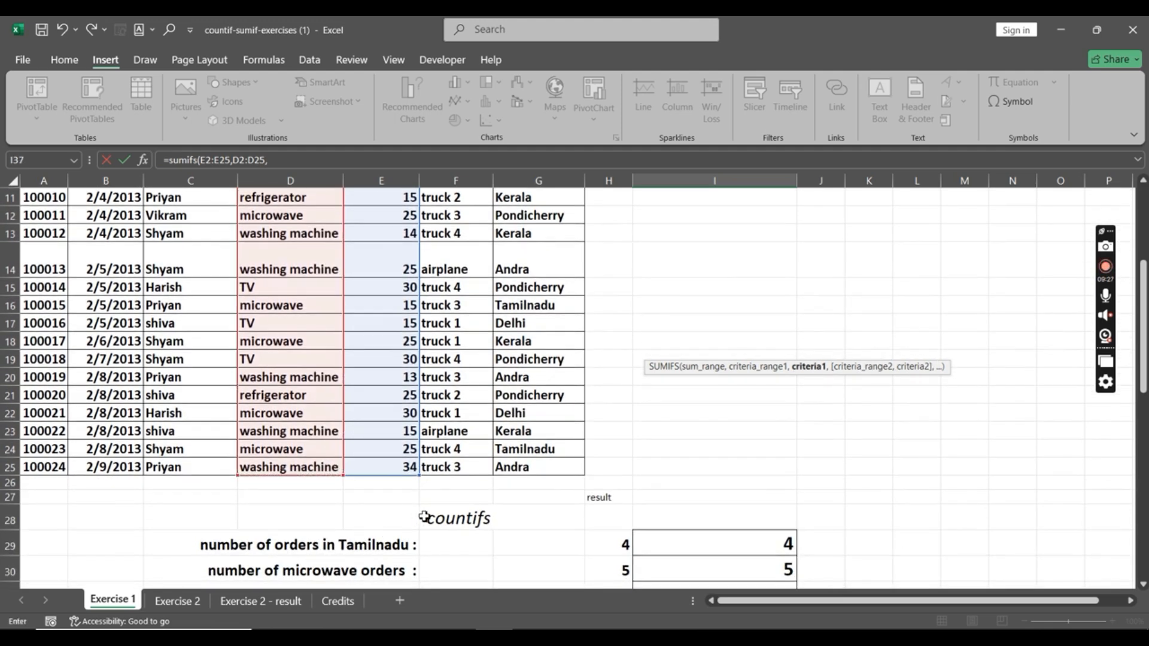
{"action": "type", "text": ","}
{"action": "scroll", "coordinate": [431, 514], "scroll_direction": "down", "scroll_amount": 2}
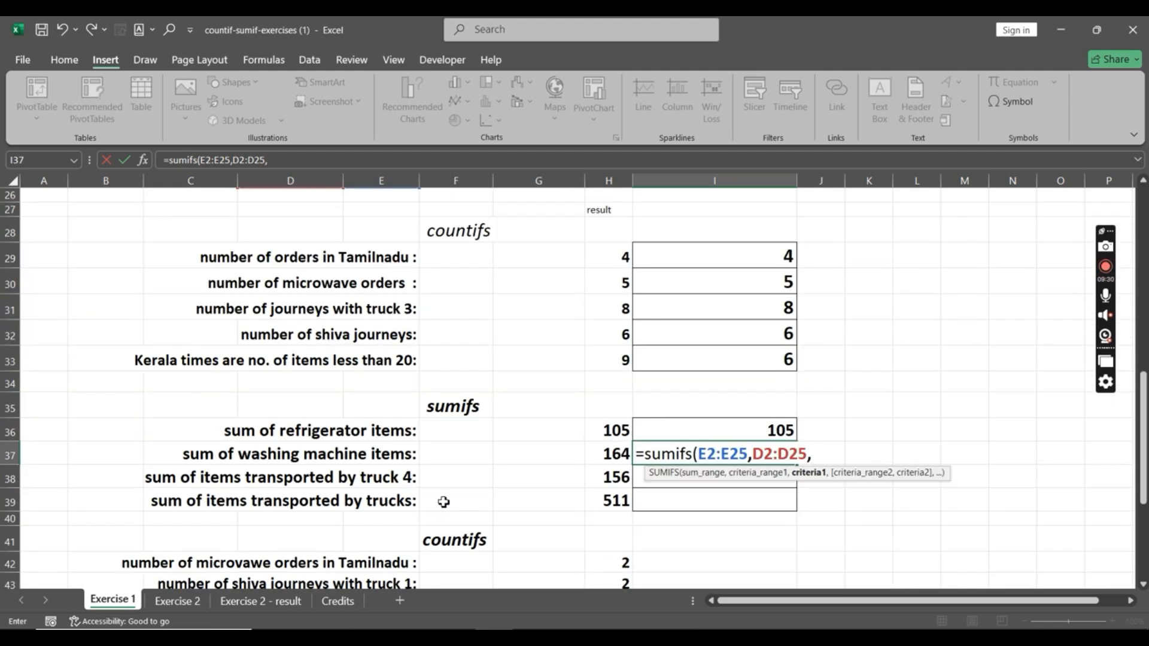
{"action": "type", "text": "\""}
{"action": "scroll", "coordinate": [335, 458], "scroll_direction": "up", "scroll_amount": 4}
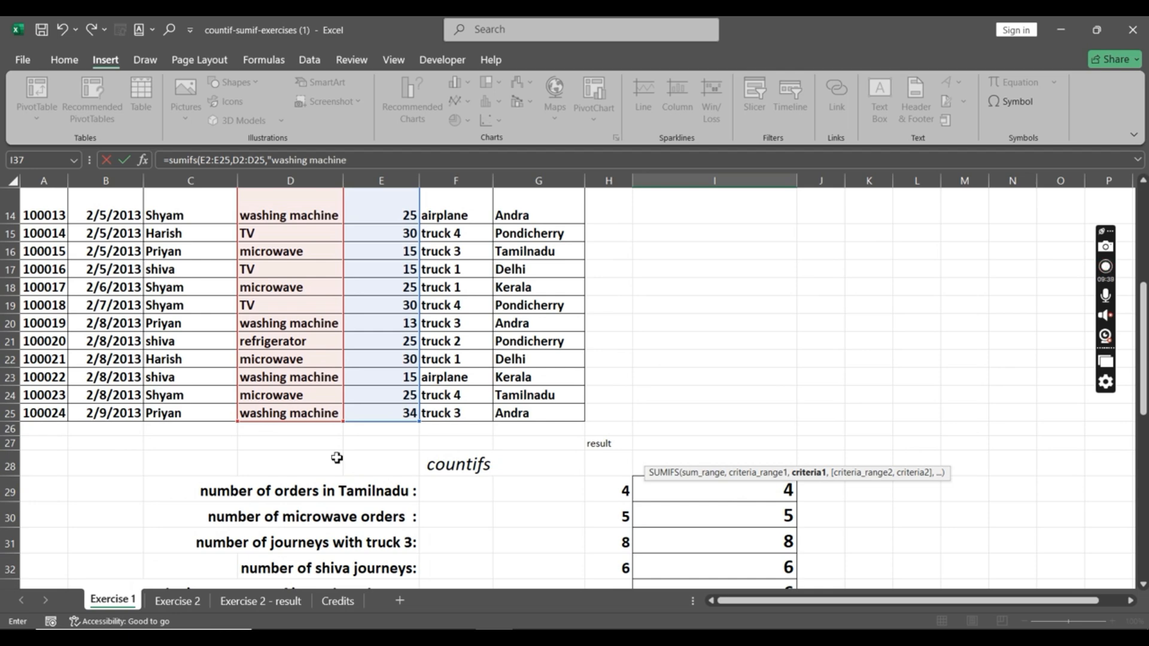
{"action": "type", "text": "\")"}
{"action": "key", "text": "Return"}
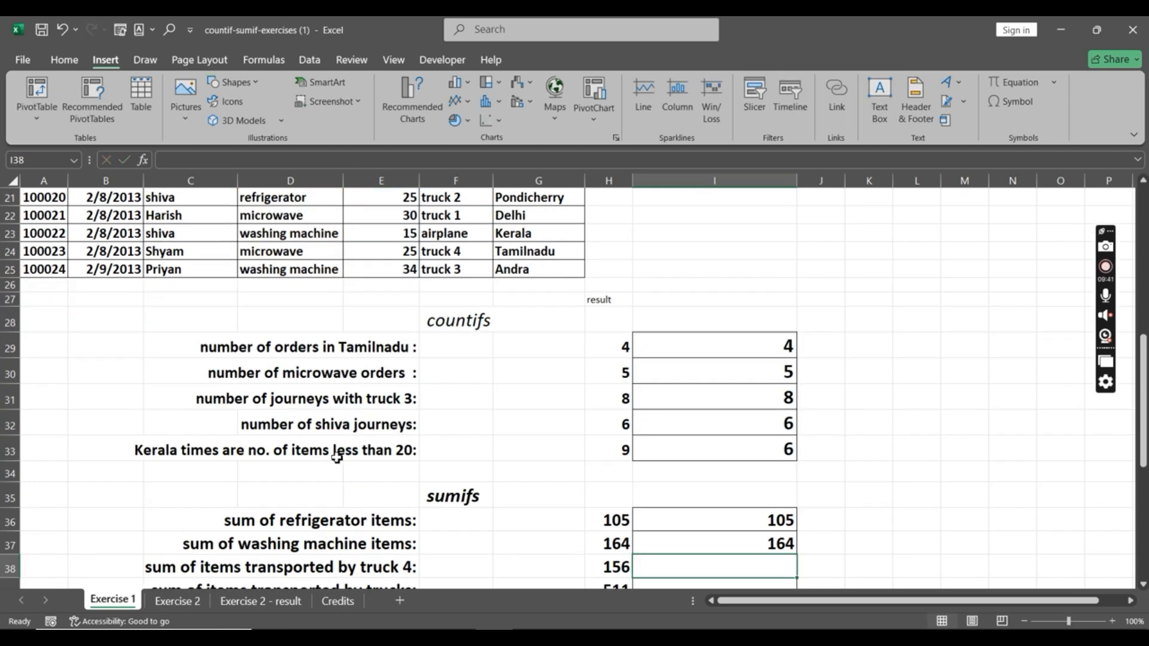
- Change the criterion in the I37 formula to "Washing machine" with a capital W
{"action": "left_click", "coordinate": [781, 545]}
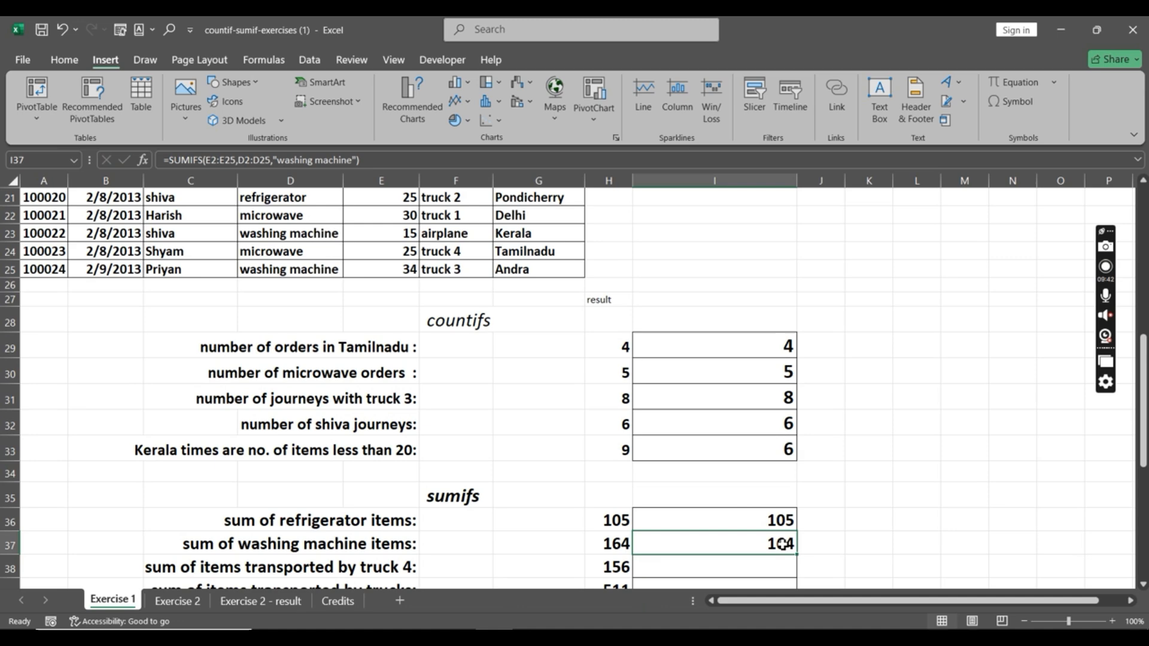
{"action": "scroll", "coordinate": [781, 544], "scroll_direction": "down", "scroll_amount": 1}
{"action": "scroll", "coordinate": [778, 521], "scroll_direction": "down", "scroll_amount": 1}
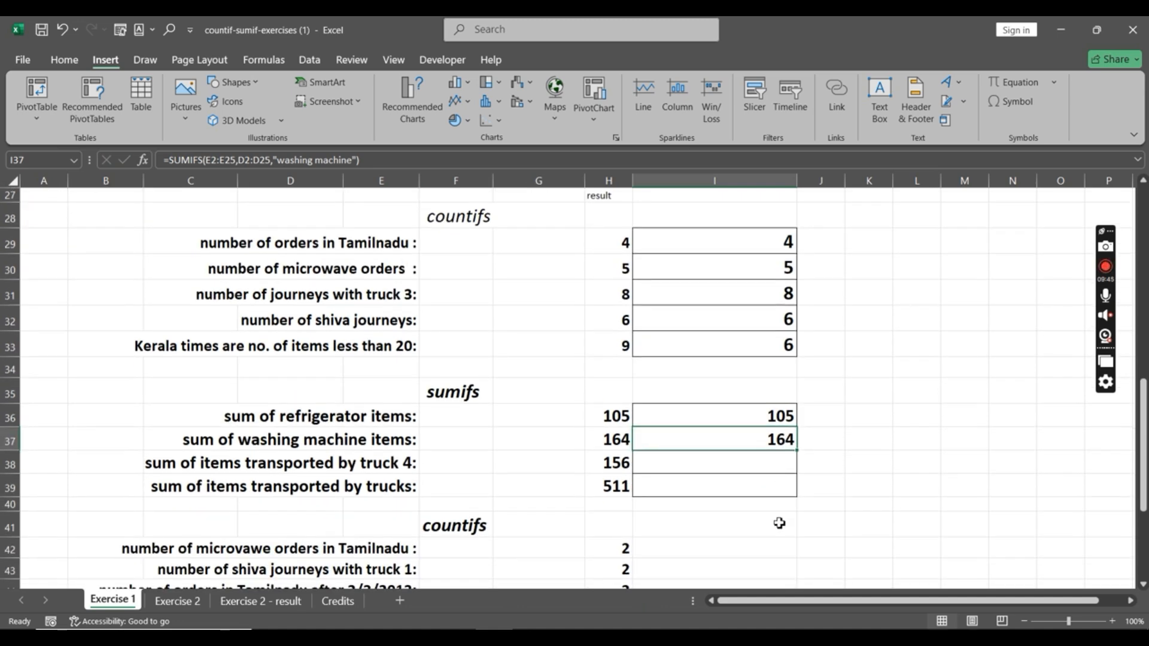
{"action": "scroll", "coordinate": [774, 501], "scroll_direction": "up", "scroll_amount": 2}
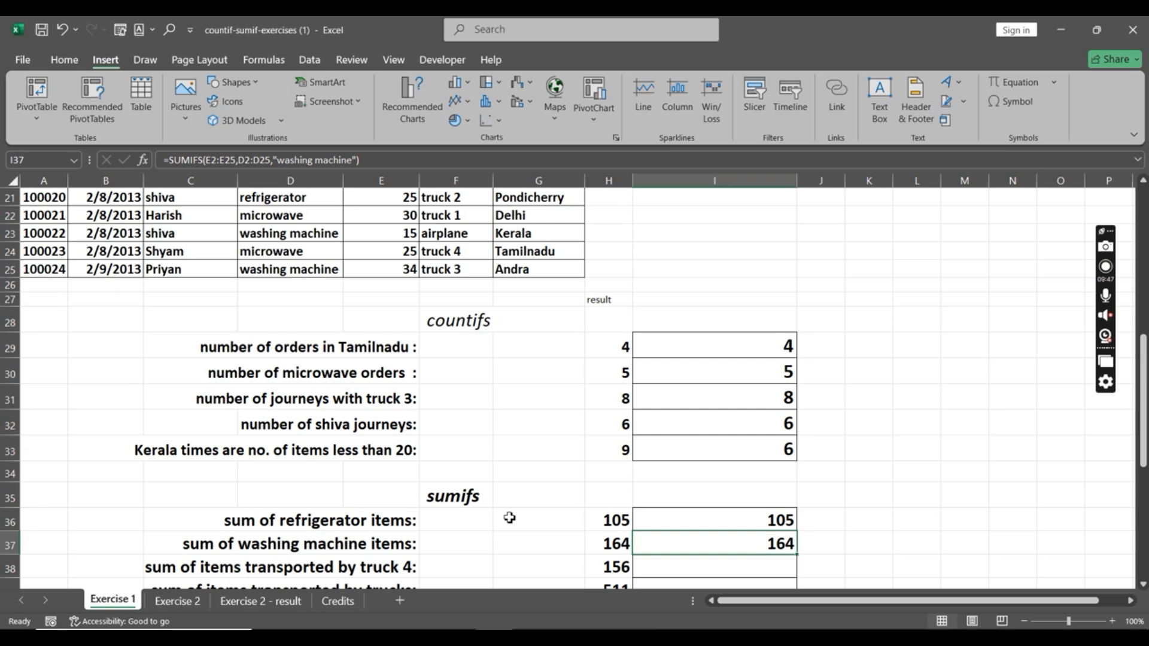
{"action": "left_click", "coordinate": [390, 160]}
{"action": "key", "text": "Delete"}
{"action": "type", "text": "W"}
{"action": "key", "text": "Return"}
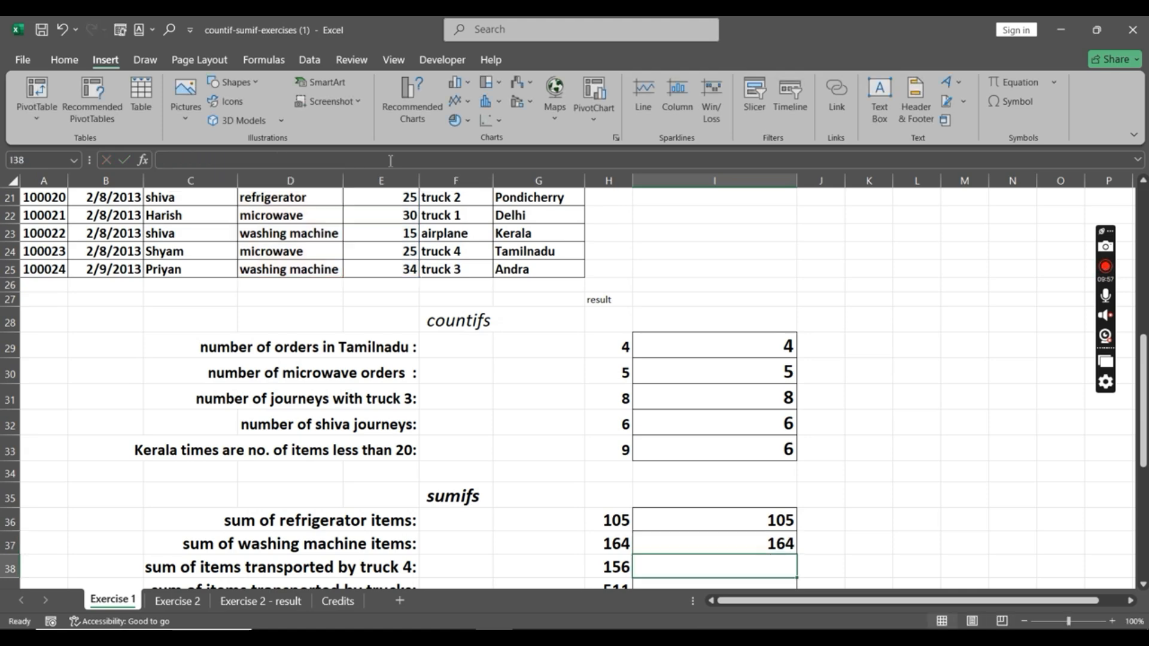
- Remove the space from the criterion in I37 so that it reads "Washingmachine"
{"action": "left_click", "coordinate": [746, 543]}
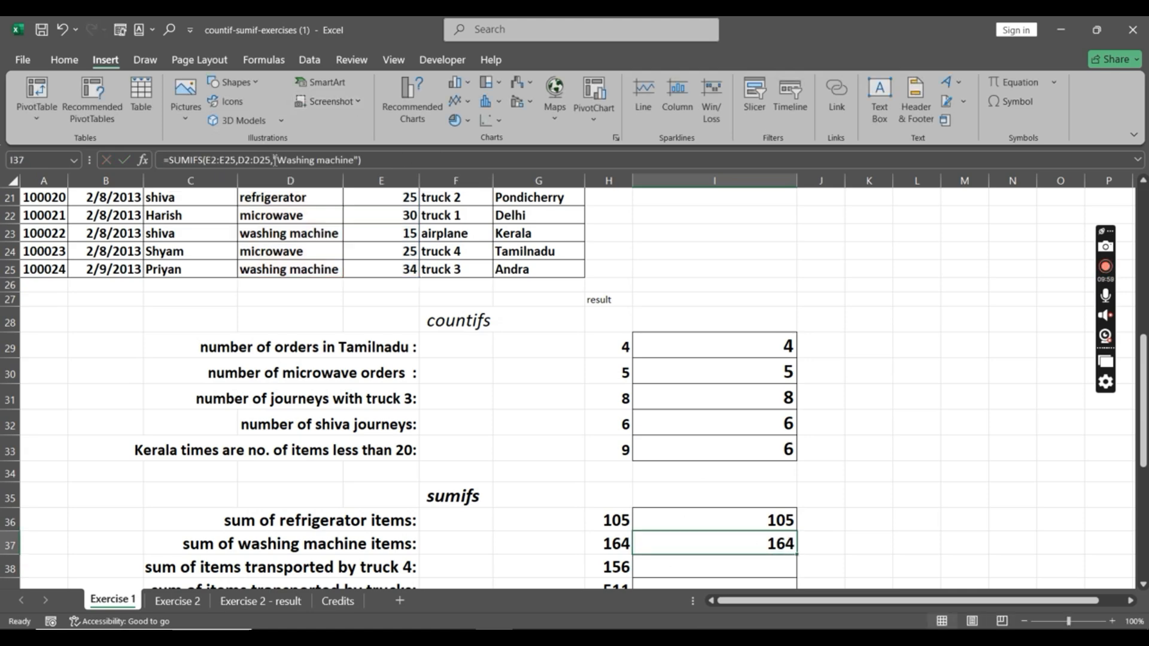
{"action": "left_click", "coordinate": [314, 160]}
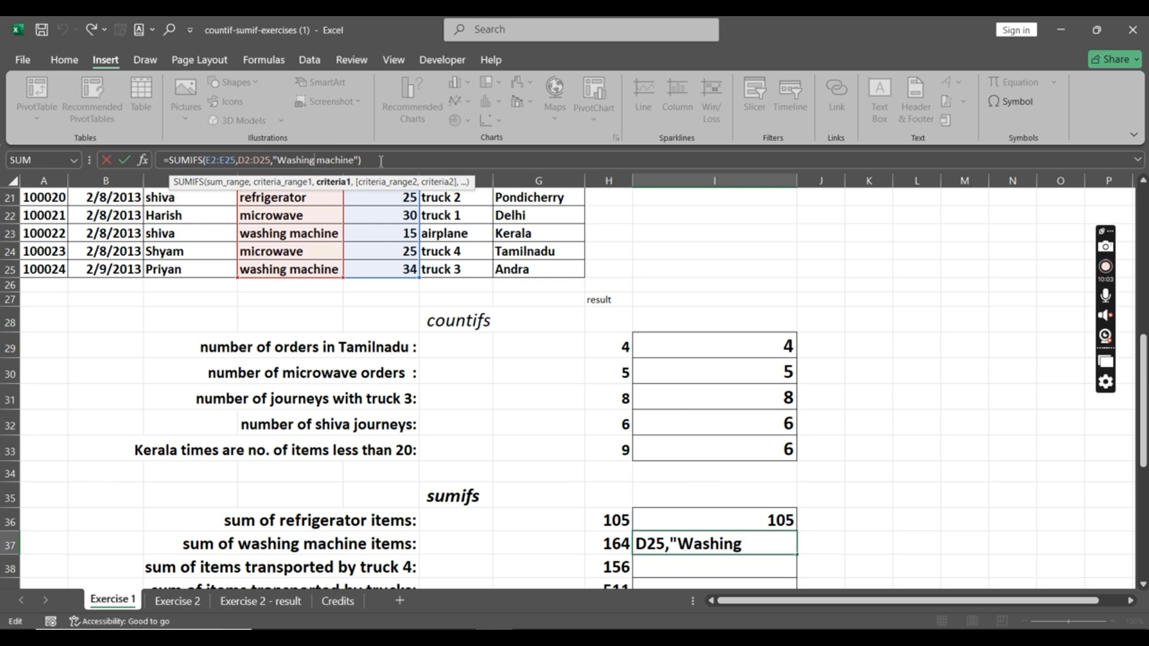
{"action": "key", "text": "BackSpace"}
{"action": "key", "text": "Return"}
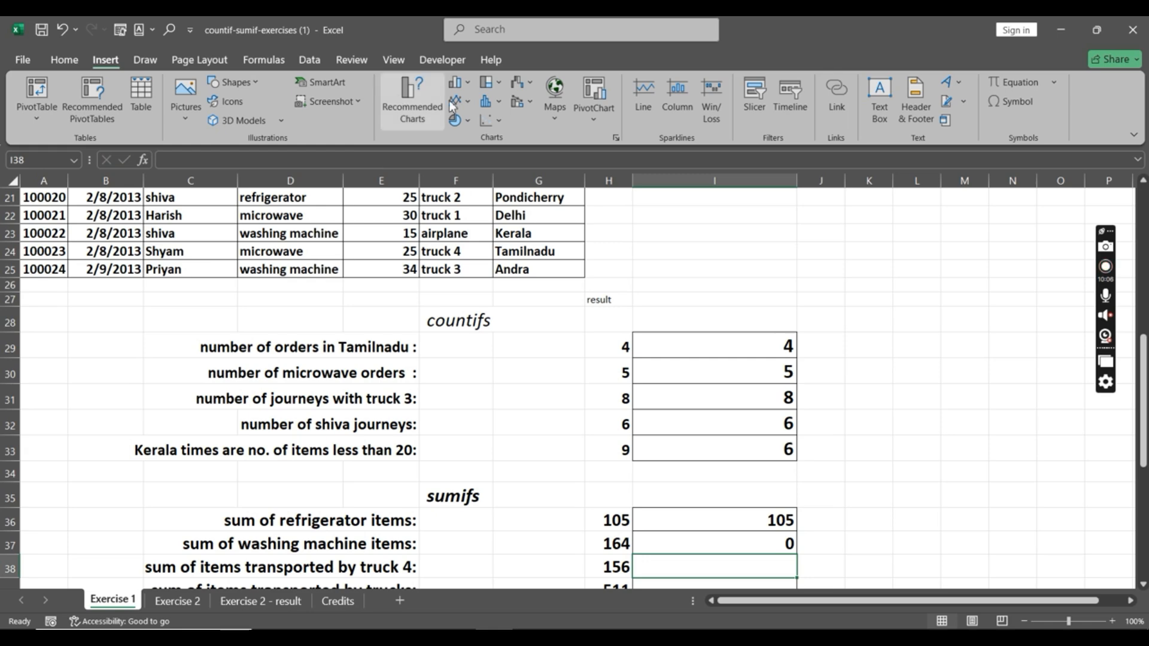
- Restore the space in the I37 criterion so that it reads "Washing machine"
{"action": "left_click", "coordinate": [765, 544]}
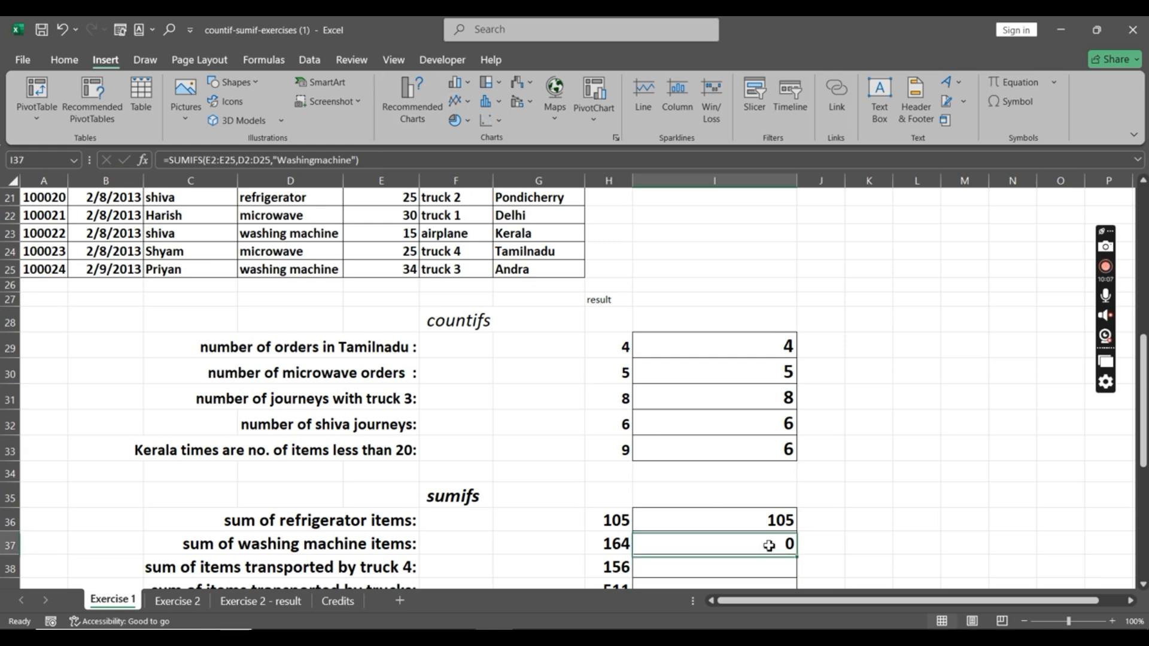
{"action": "left_click", "coordinate": [319, 160]}
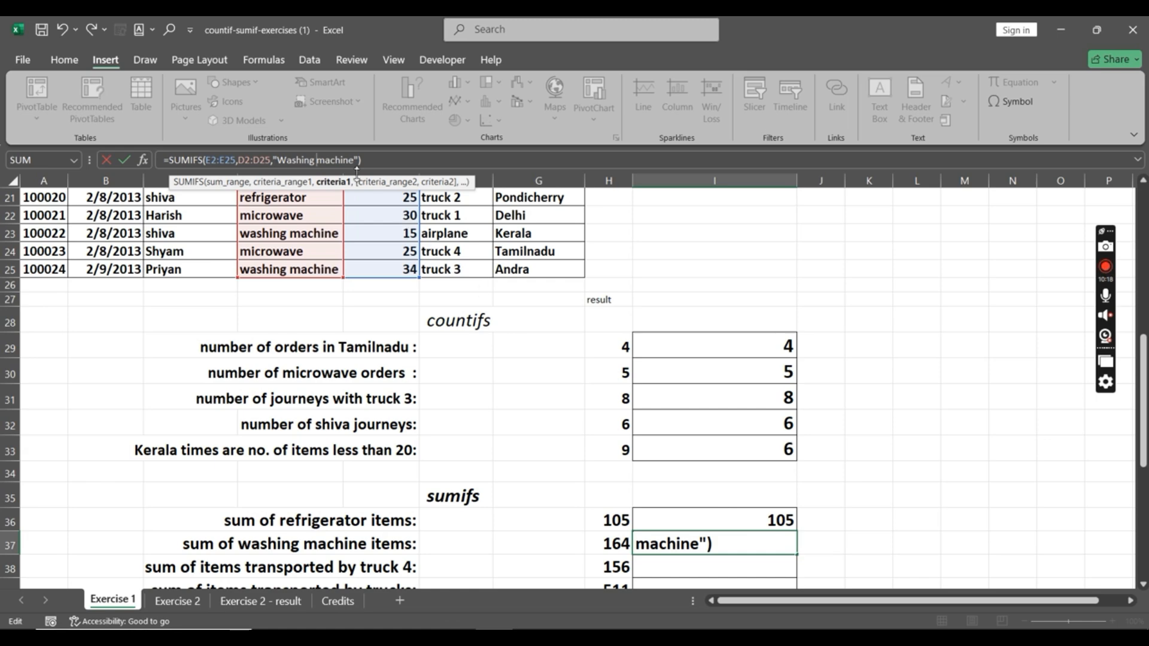
{"action": "key", "text": "Return"}
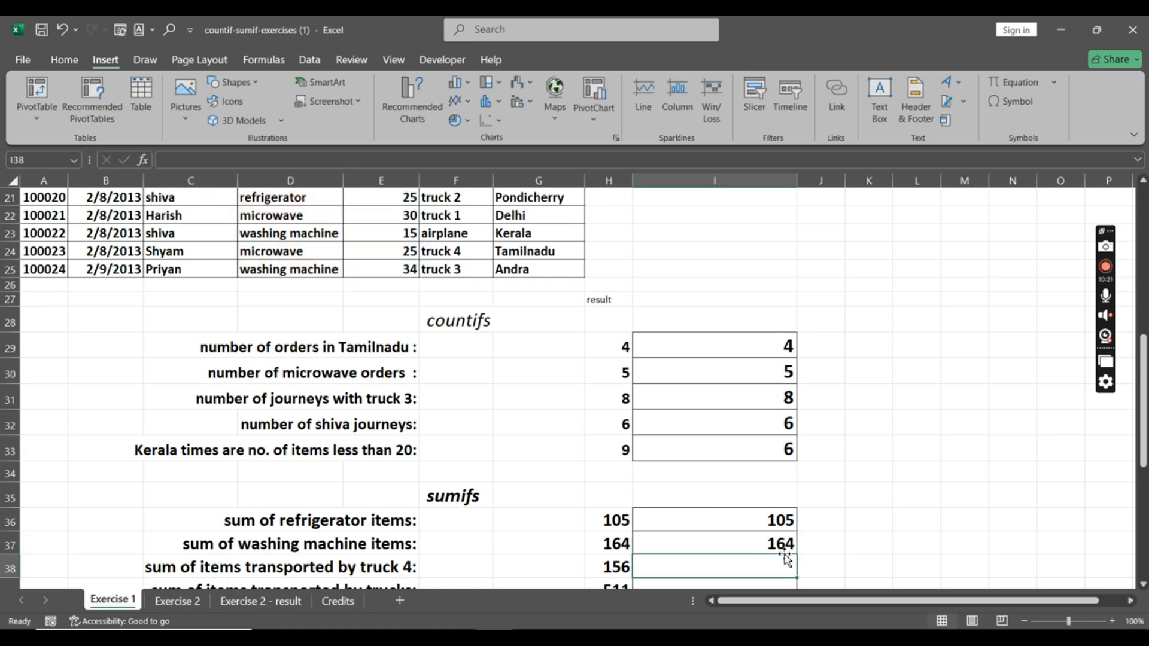
- Examine the Transport and Number of items columns of the orders table for the question about items transported by truck 4
{"action": "scroll", "coordinate": [440, 413], "scroll_direction": "up", "scroll_amount": 6}
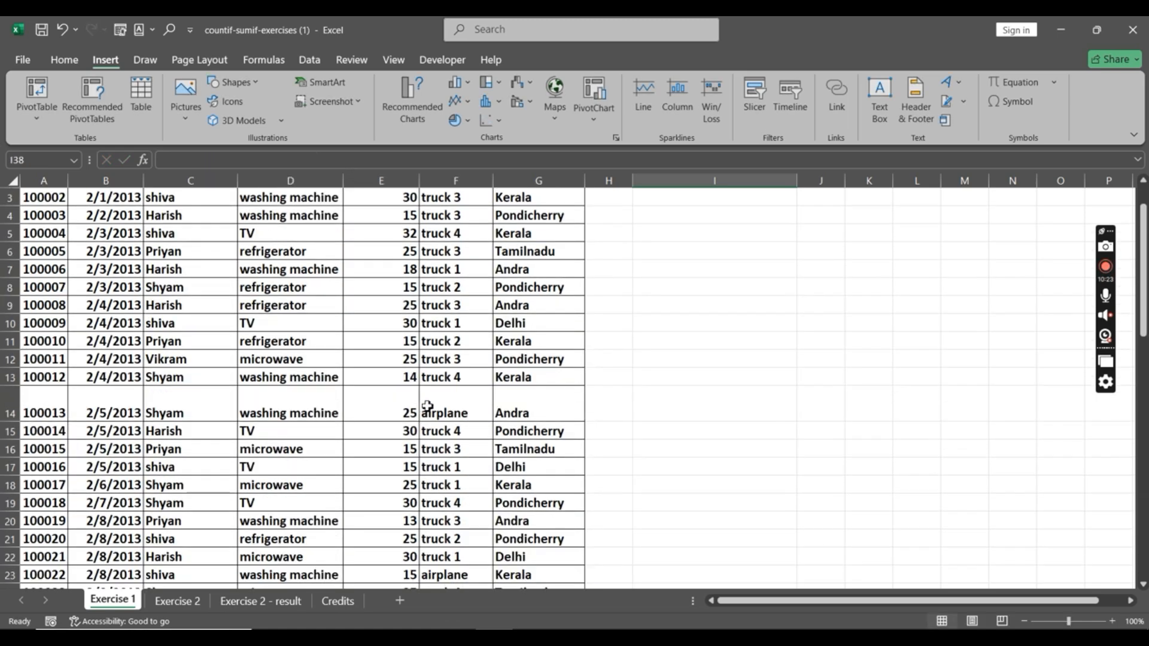
{"action": "scroll", "coordinate": [435, 425], "scroll_direction": "up", "scroll_amount": 1}
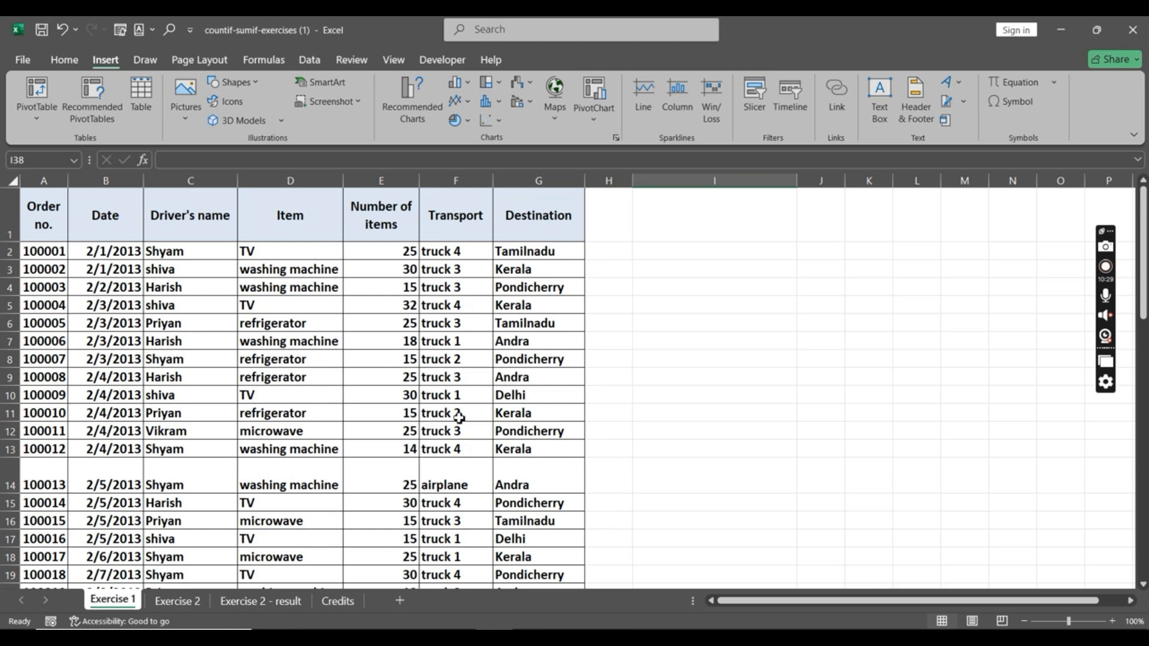
{"action": "scroll", "coordinate": [459, 418], "scroll_direction": "down", "scroll_amount": 8}
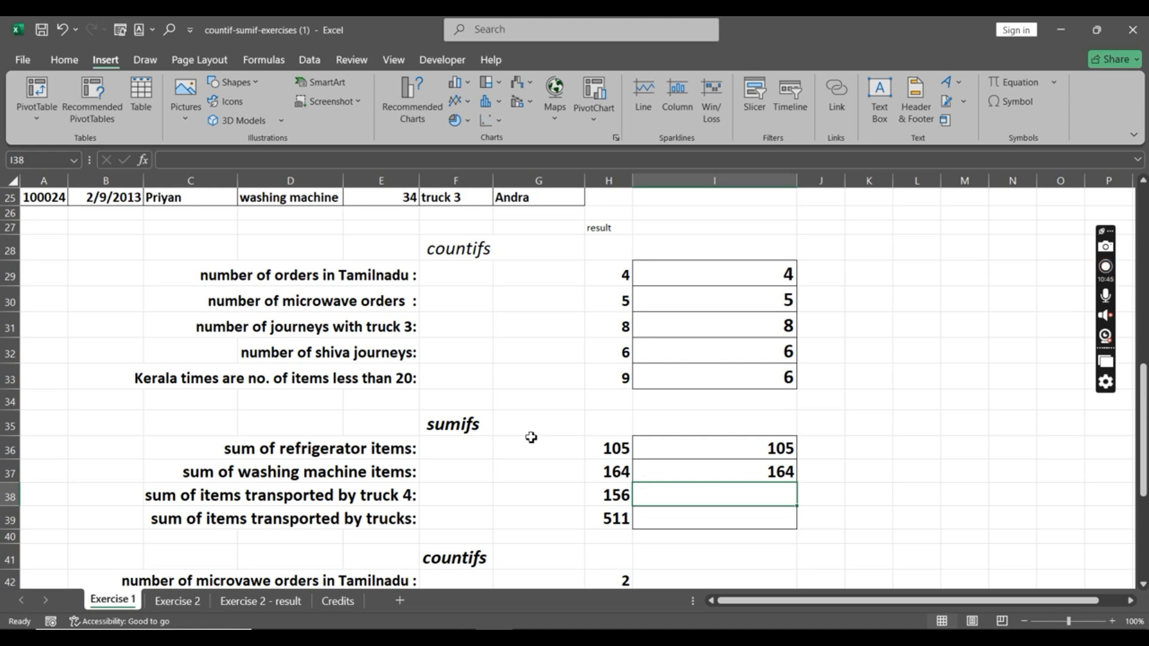
{"action": "scroll", "coordinate": [659, 389], "scroll_direction": "up", "scroll_amount": 2}
{"action": "scroll", "coordinate": [644, 370], "scroll_direction": "down", "scroll_amount": 2}
{"action": "scroll", "coordinate": [515, 375], "scroll_direction": "up", "scroll_amount": 2}
{"action": "scroll", "coordinate": [486, 381], "scroll_direction": "up", "scroll_amount": 1}
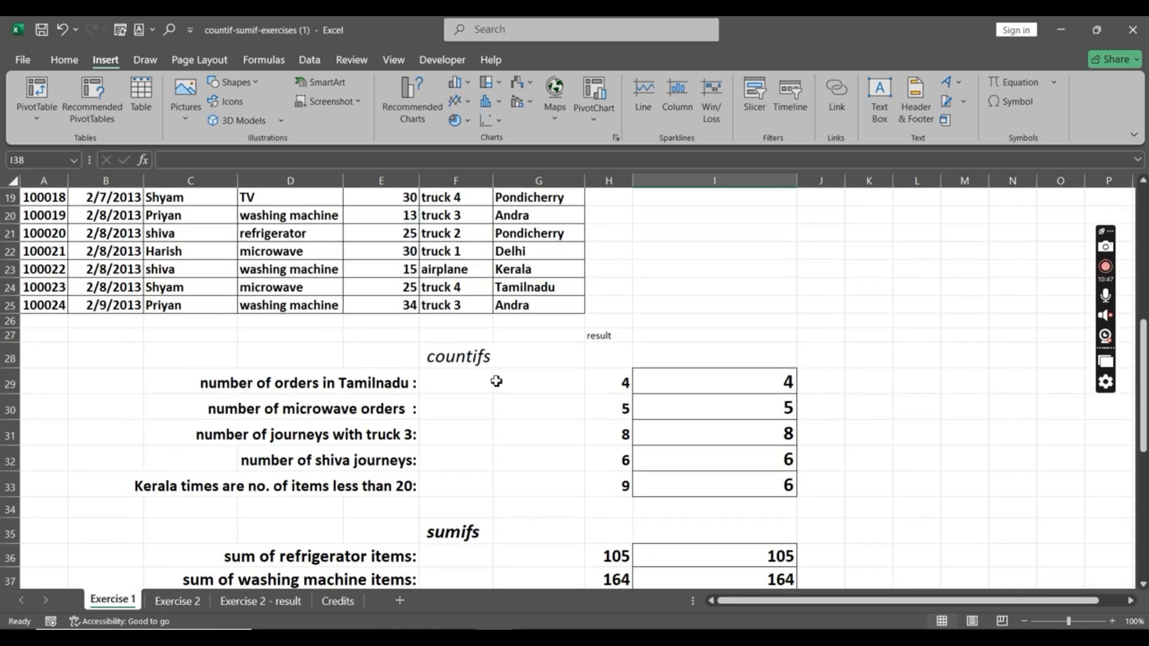
{"action": "scroll", "coordinate": [538, 390], "scroll_direction": "up", "scroll_amount": 4}
{"action": "scroll", "coordinate": [540, 390], "scroll_direction": "up", "scroll_amount": 2}
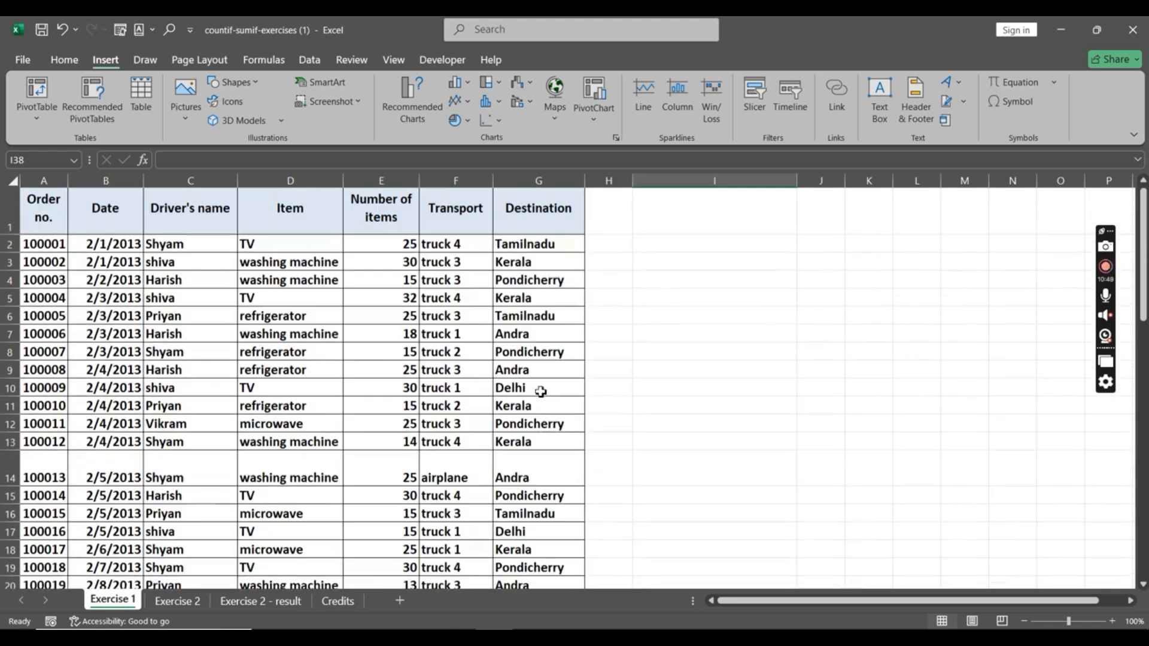